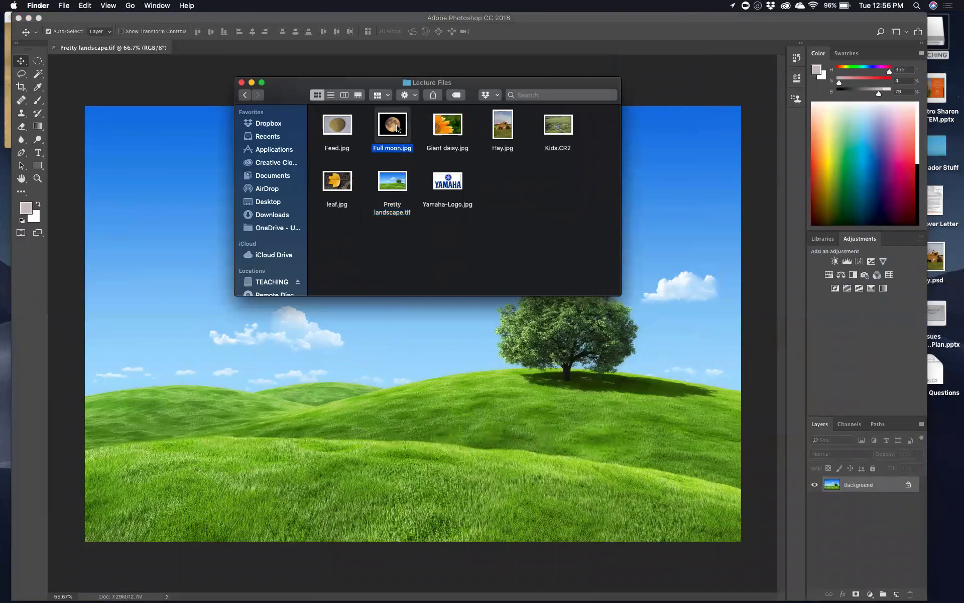
# Step: Open Full moon.jpg from the Lecture Files folder in Adobe Photoshop CC 2018
pyautogui.rightClick(397, 128)
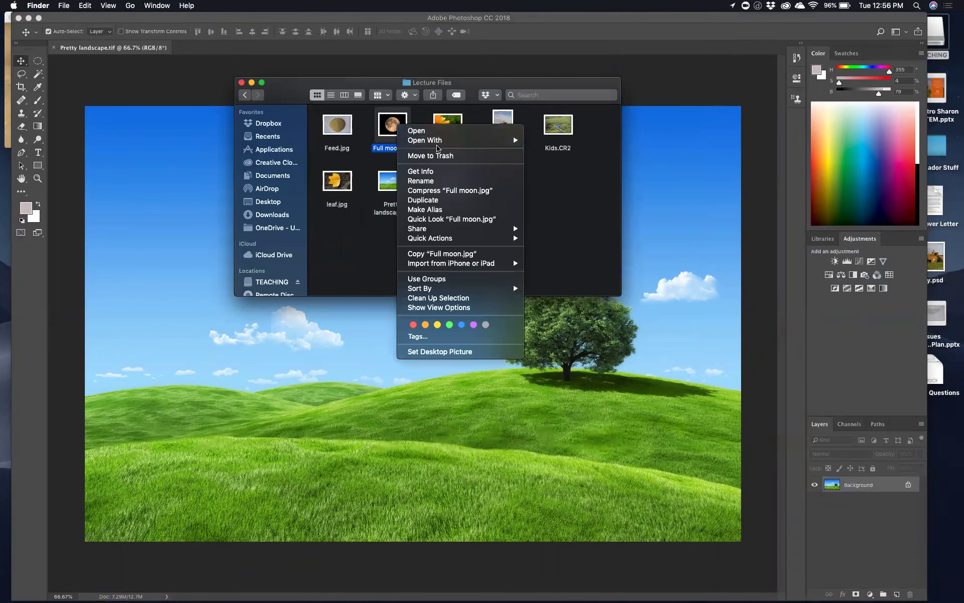
pyautogui.moveTo(518, 142)
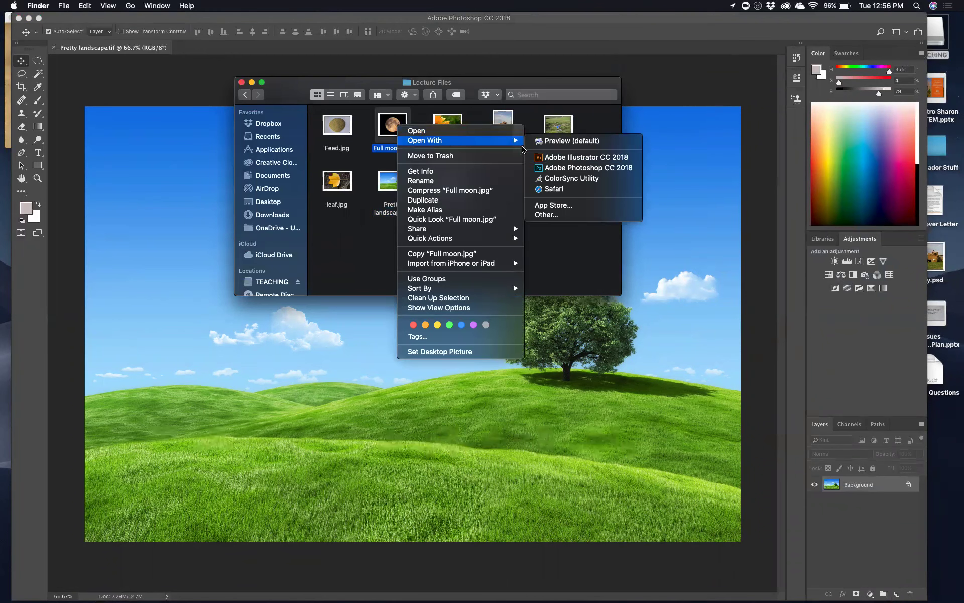
pyautogui.click(570, 168)
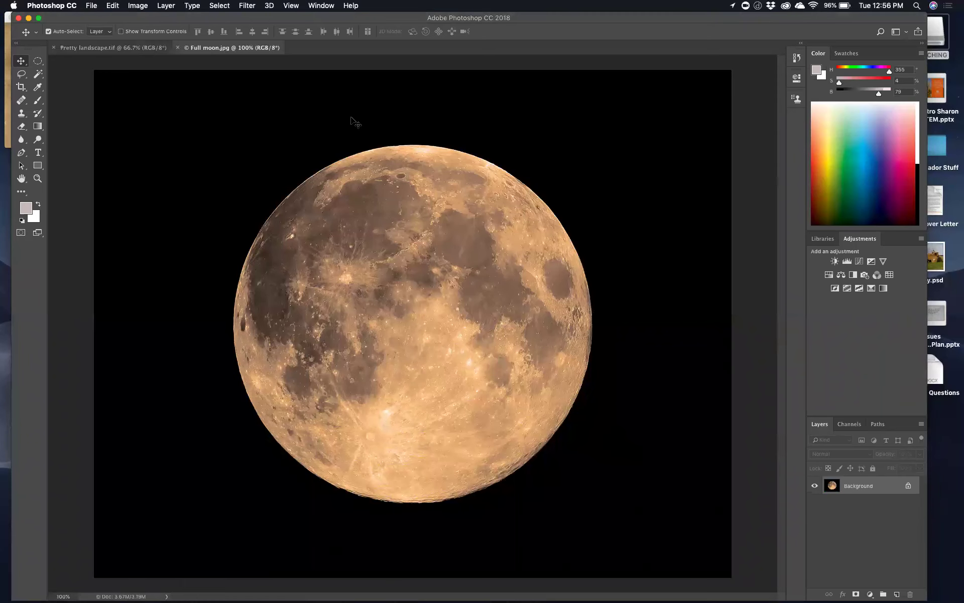
# Step: Compare the Full moon.jpg image with the Pretty landscape.tif image by alternating between the two documents
pyautogui.moveTo(210, 53); pyautogui.dragTo(180, 47)
pyautogui.click(129, 50)
pyautogui.click(216, 49)
pyautogui.click(141, 46)
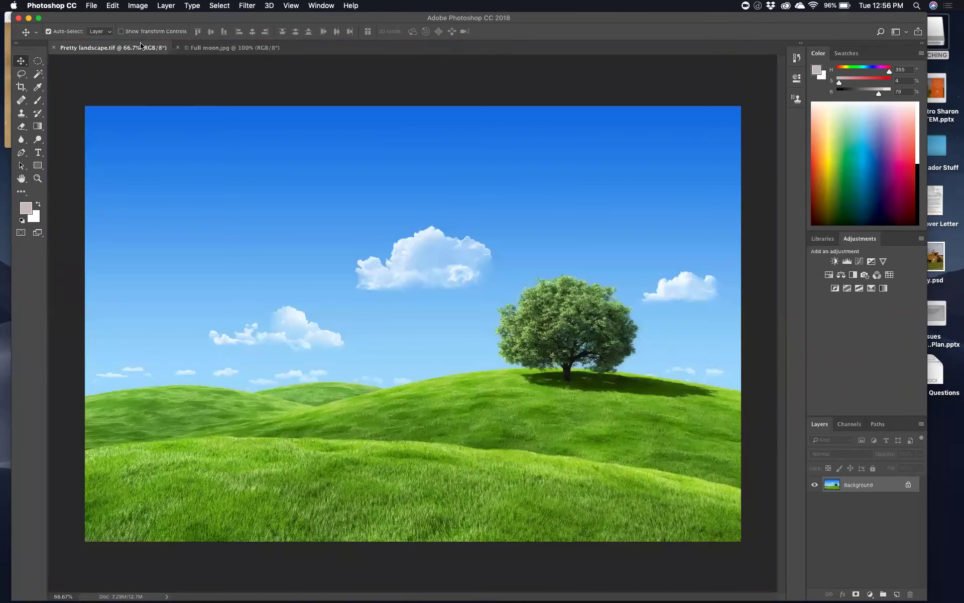
pyautogui.click(204, 50)
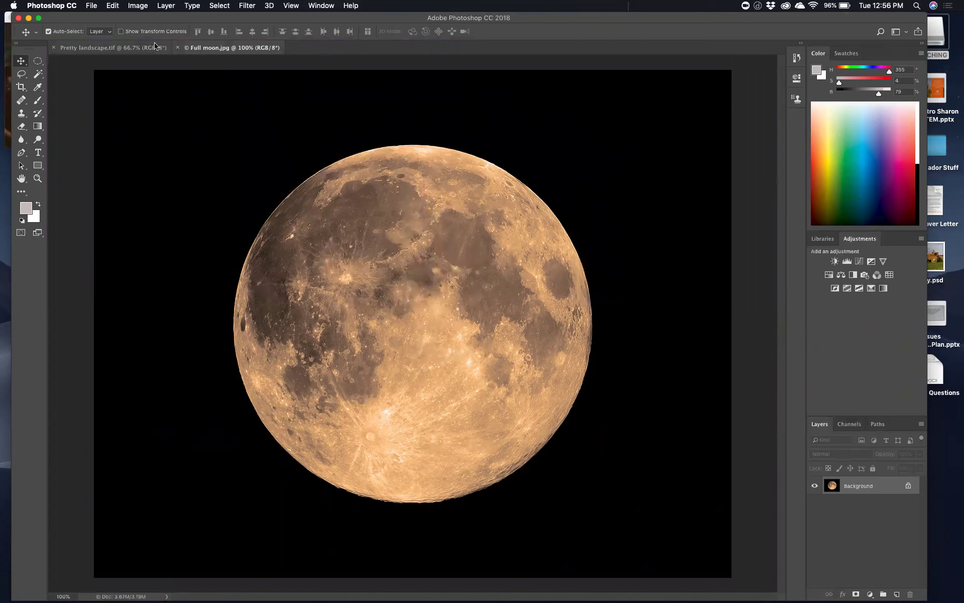
pyautogui.click(139, 48)
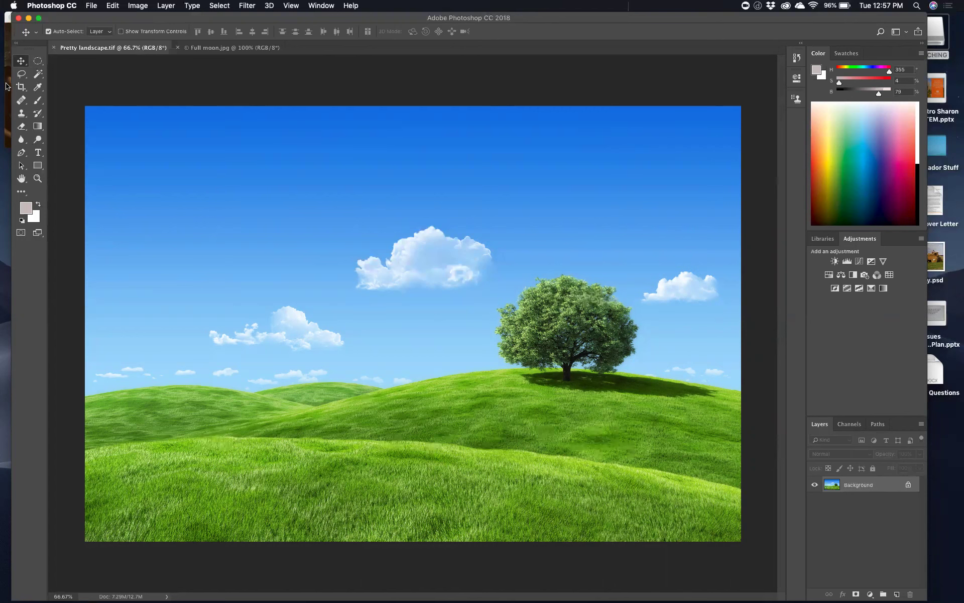
# Step: Bring Full moon.jpg to the front and activate the Elliptical Marquee Tool
pyautogui.click(216, 47)
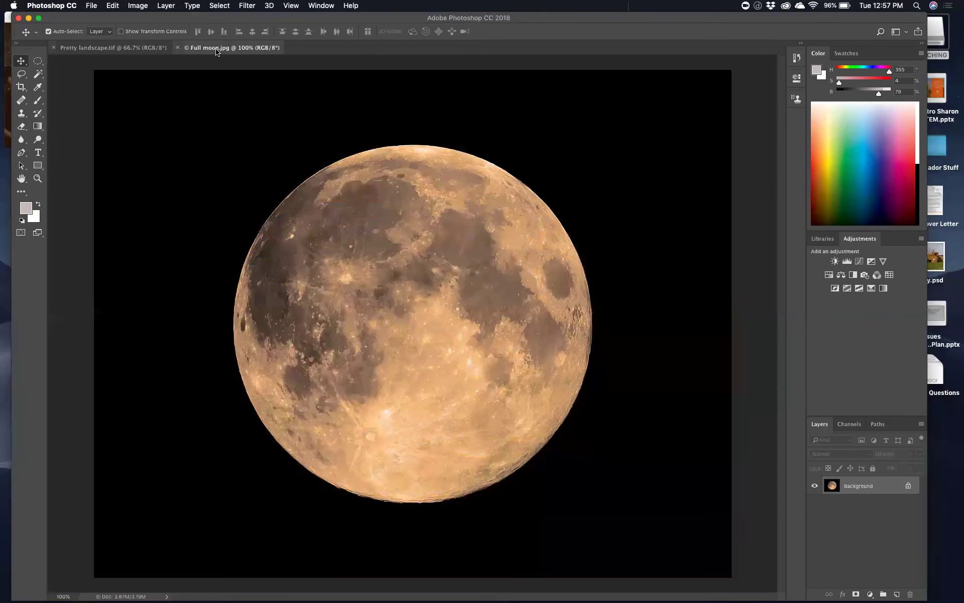
pyautogui.click(39, 64)
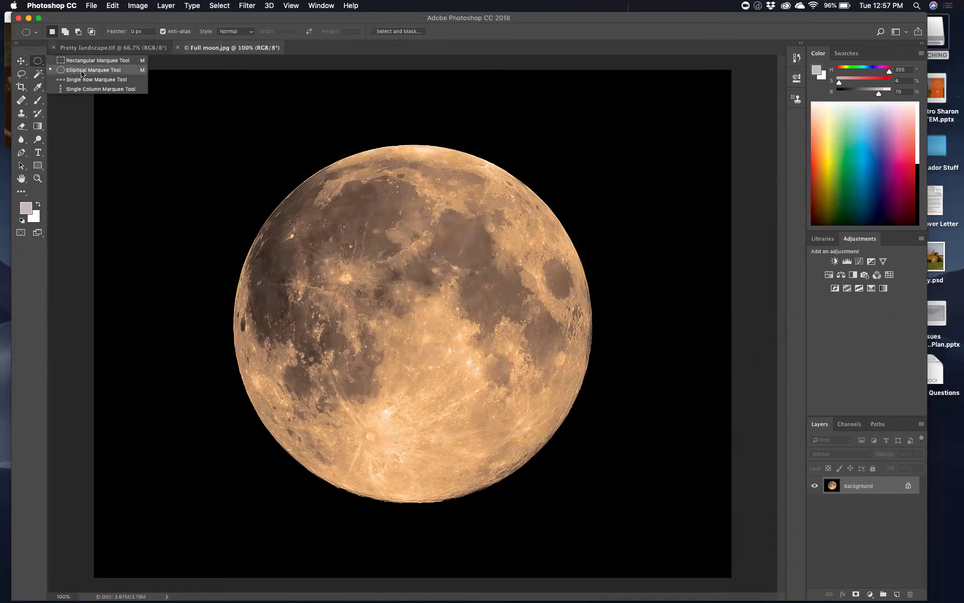
pyautogui.click(82, 71)
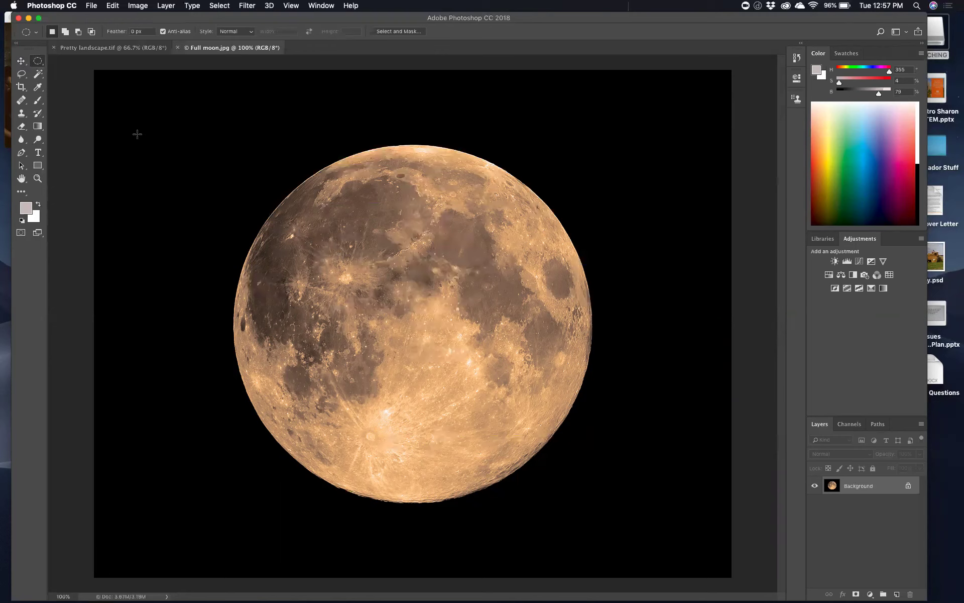
# Step: Try out circular marquee selections in the dark area beside the moon, deselecting each one
pyautogui.moveTo(137, 134); pyautogui.dragTo(246, 250)
pyautogui.press('super+shift+i')
pyautogui.moveTo(218, 214); pyautogui.dragTo(139, 151)
pyautogui.moveTo(222, 214); pyautogui.dragTo(221, 213)
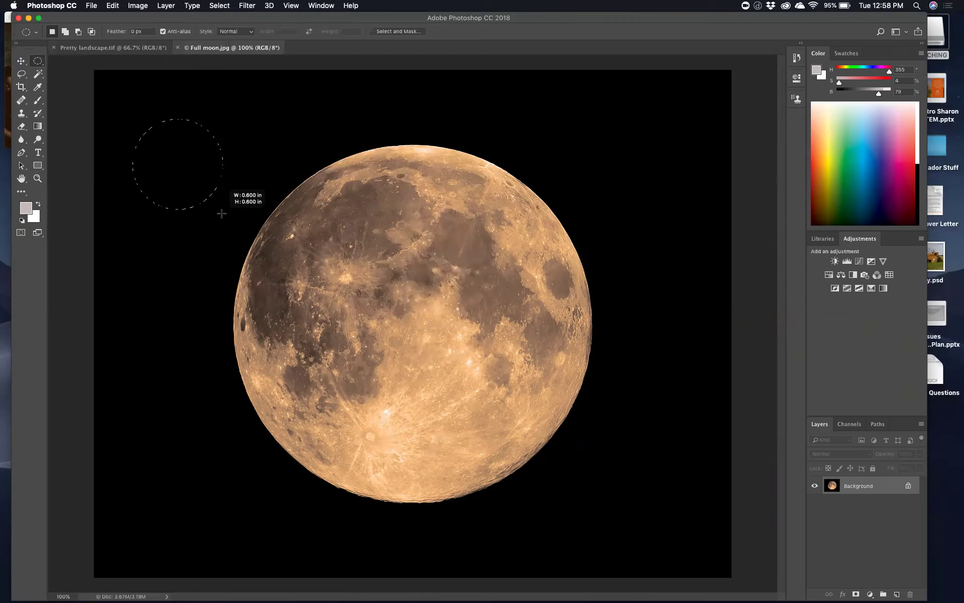
pyautogui.press('super+d')
pyautogui.moveTo(125, 156); pyautogui.dragTo(231, 263)
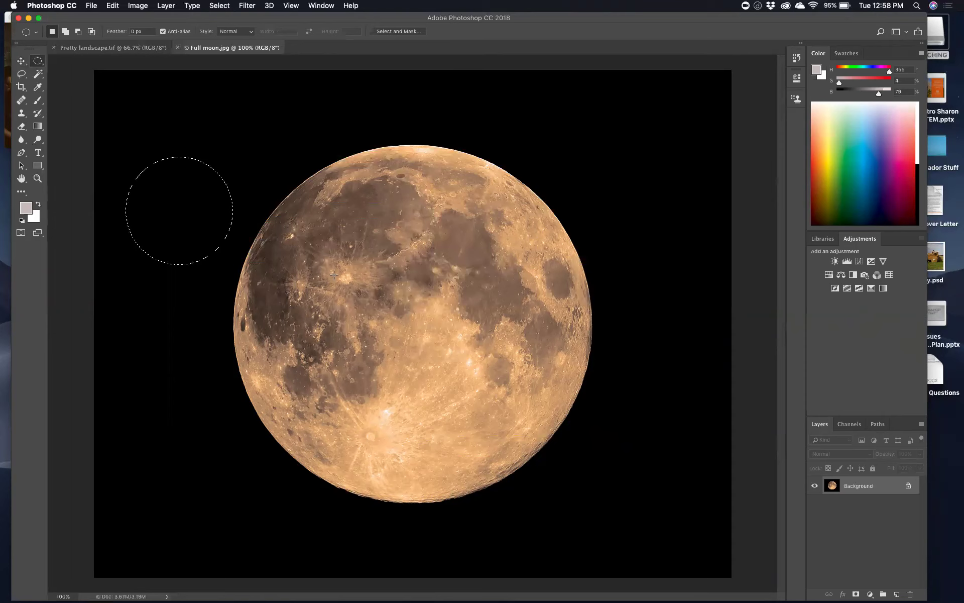
pyautogui.press('super+d')
pyautogui.moveTo(168, 145); pyautogui.dragTo(328, 261)
pyautogui.press('super+d')
# Step: Draw an elliptical selection and fit it to the outline of the full moon
pyautogui.moveTo(280, 189); pyautogui.dragTo(553, 453)
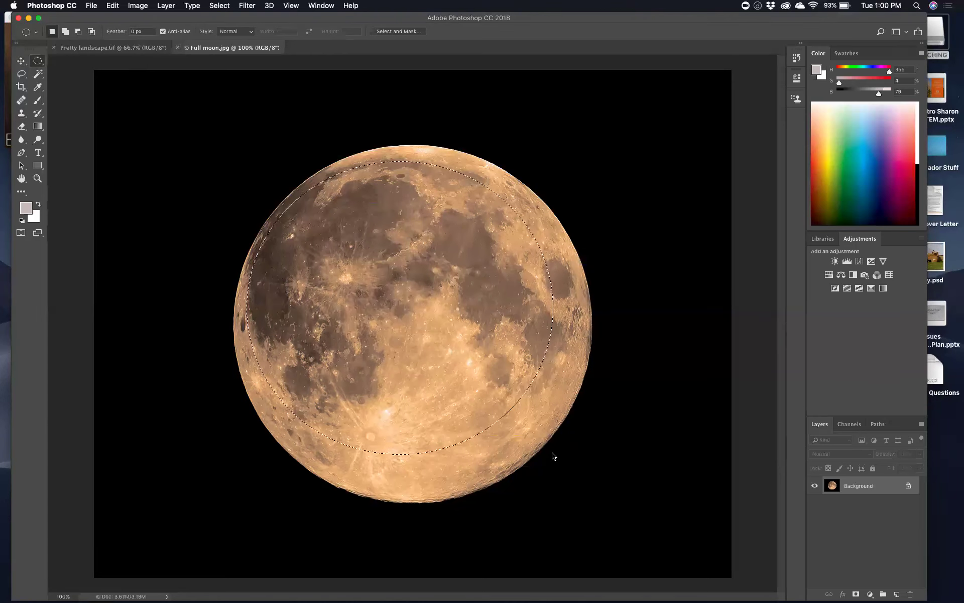
pyautogui.click(554, 456)
pyautogui.moveTo(316, 243); pyautogui.dragTo(589, 501)
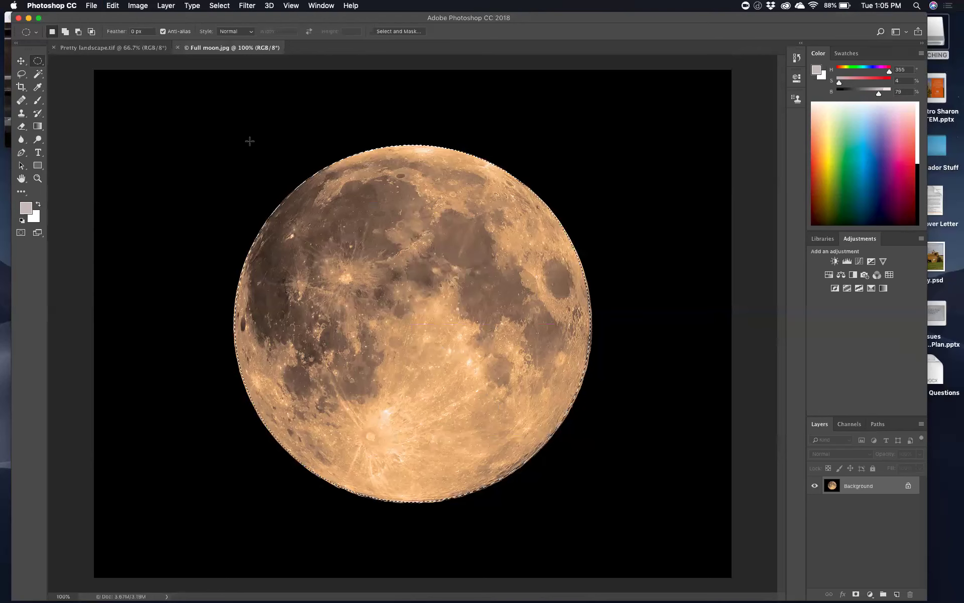
# Step: Paste the selected moon into Pretty landscape.tif and move it into the upper-left part of the sky
pyautogui.click(129, 51)
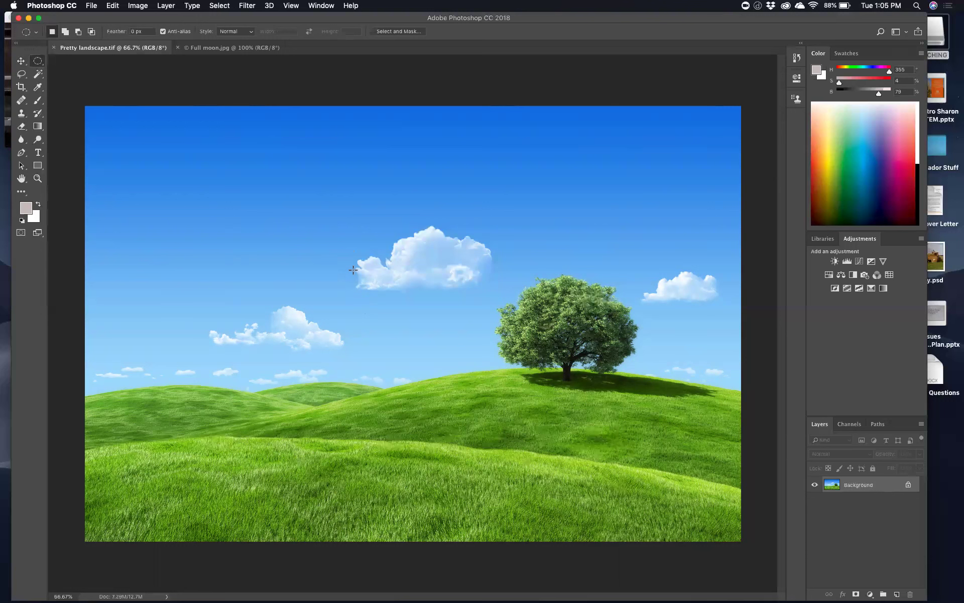
pyautogui.press('super+v')
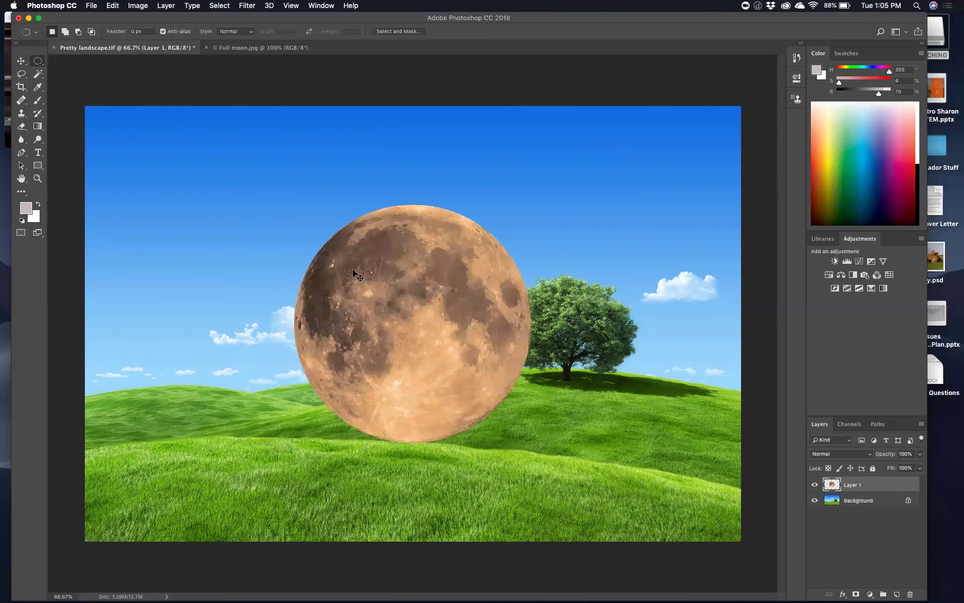
pyautogui.click(20, 61)
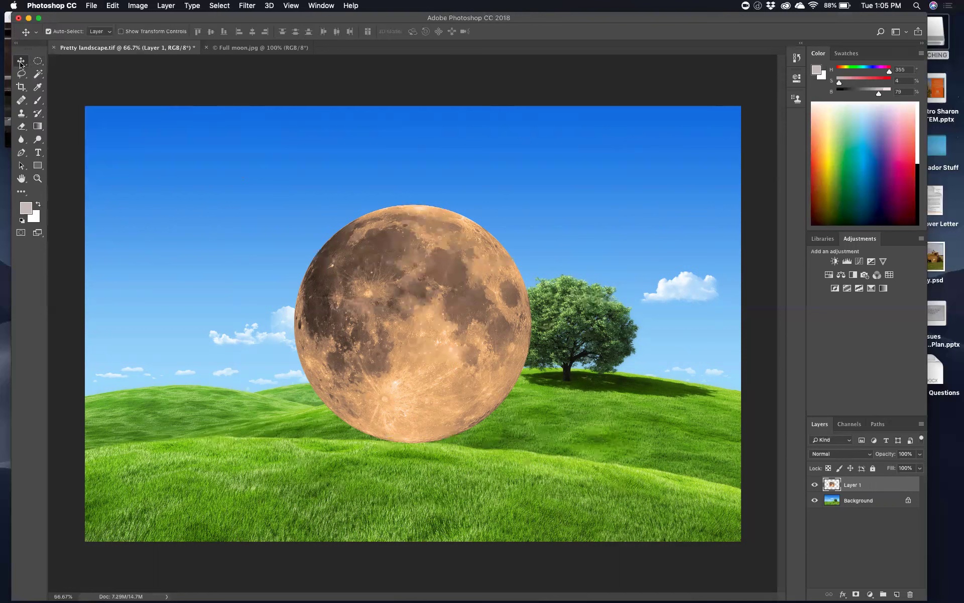
pyautogui.moveTo(361, 272); pyautogui.dragTo(197, 196)
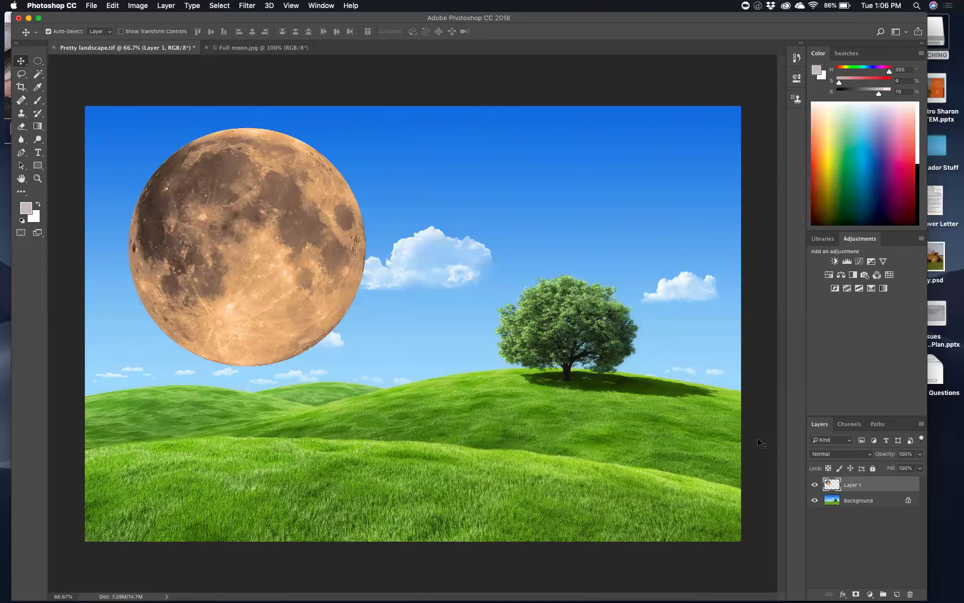
# Step: Set the blending mode of the moon layer to Screen
pyautogui.click(869, 454)
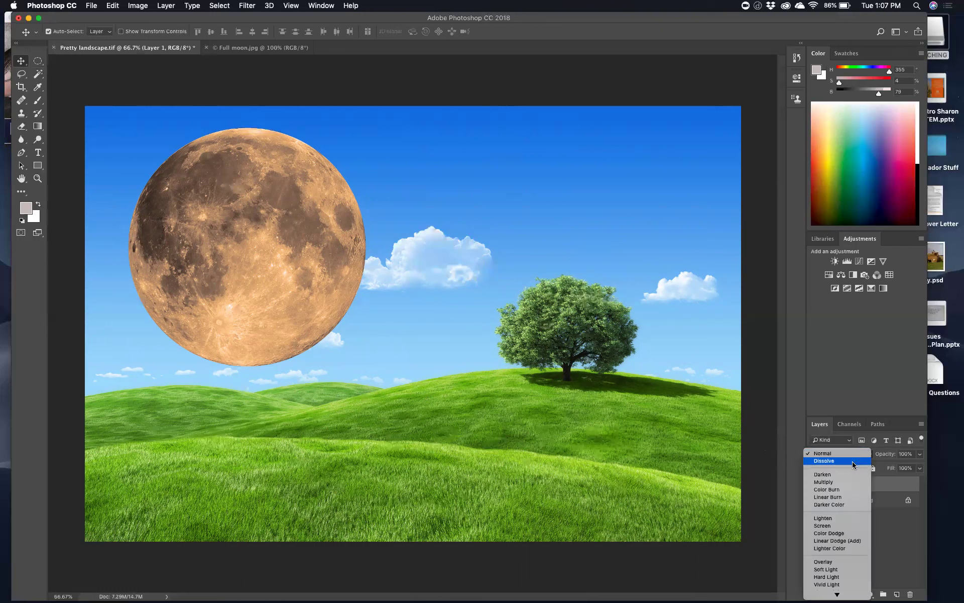
pyautogui.click(837, 527)
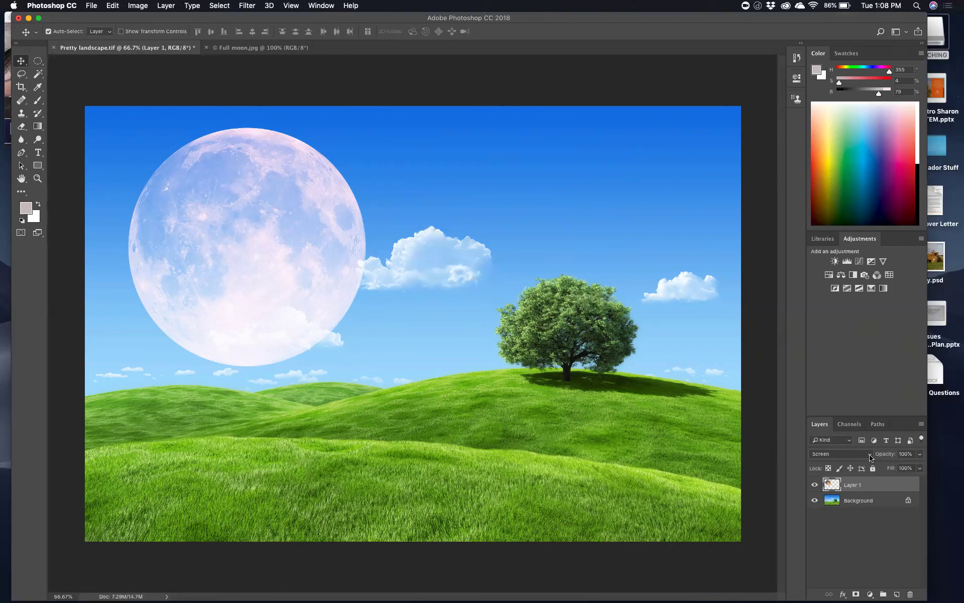
# Step: Add a Brightness/Contrast adjustment layer clipped to the moon layer and increase its contrast
pyautogui.click(871, 594)
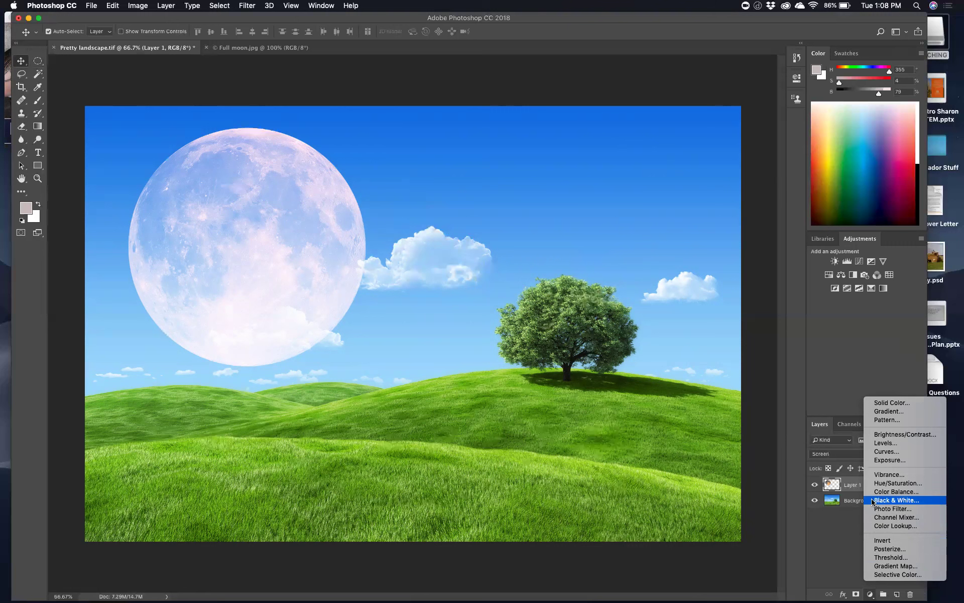
pyautogui.keyDown('alt'); pyautogui.click(880, 435); pyautogui.keyUp('alt')
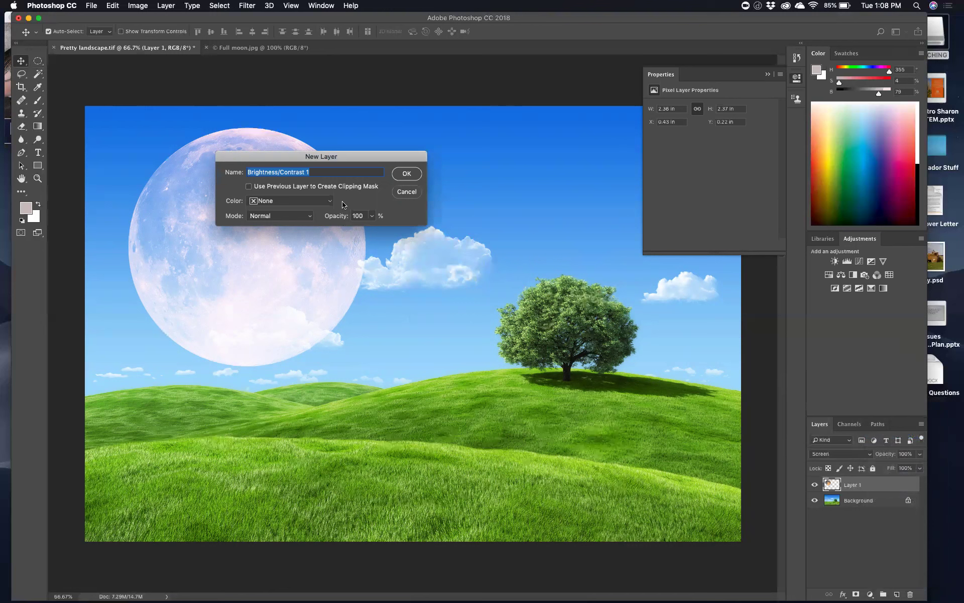
pyautogui.click(249, 187)
pyautogui.click(249, 187)
pyautogui.click(412, 174)
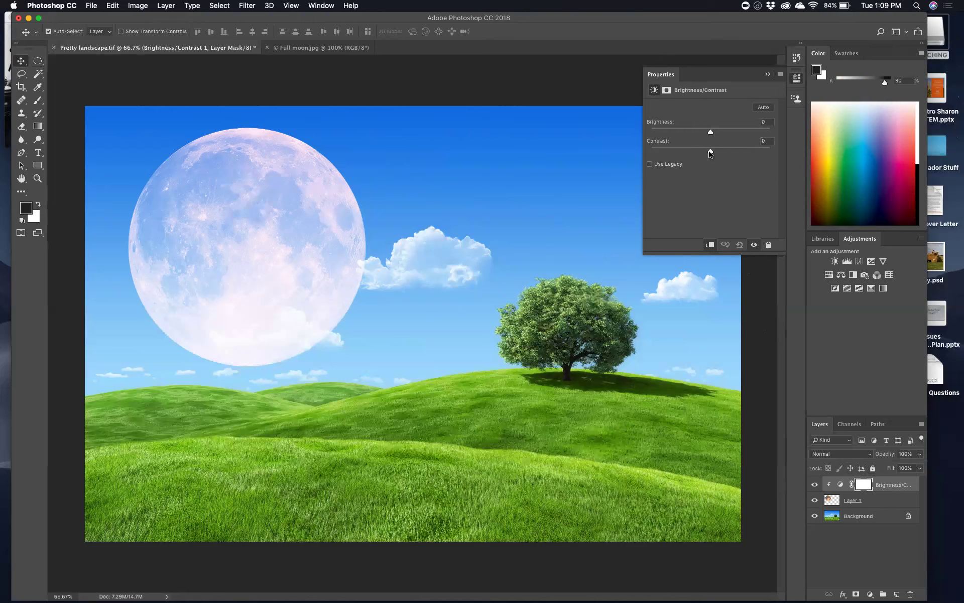
pyautogui.moveTo(709, 153); pyautogui.dragTo(746, 153)
pyautogui.moveTo(746, 153)
pyautogui.mouseDown()
pyautogui.moveTo(639, 158)
pyautogui.moveTo(744, 153)
pyautogui.mouseUp()
# Step: Desaturate the moon layer, Layer 1, to remove its colour tint
pyautogui.click(889, 502)
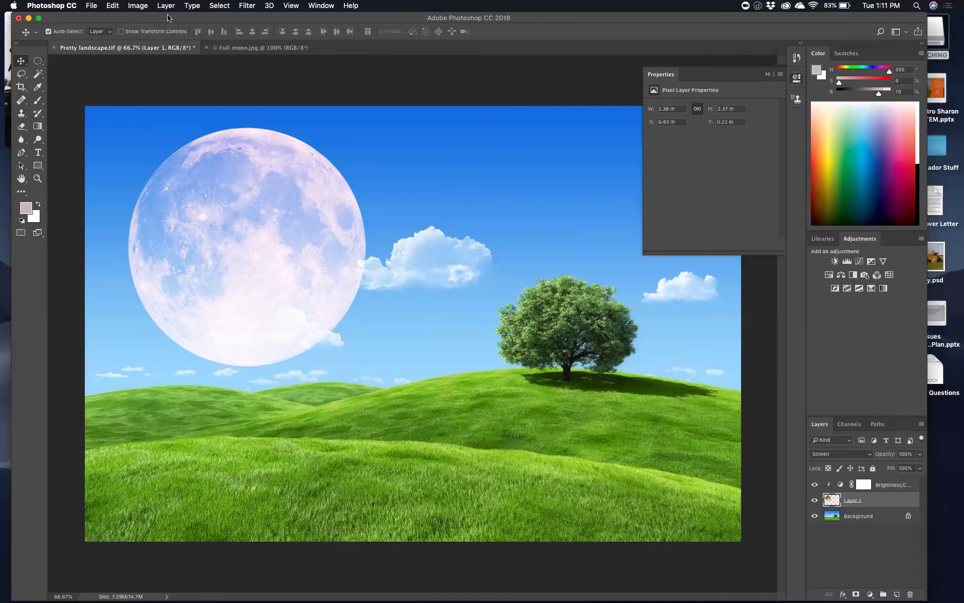
pyautogui.click(138, 6)
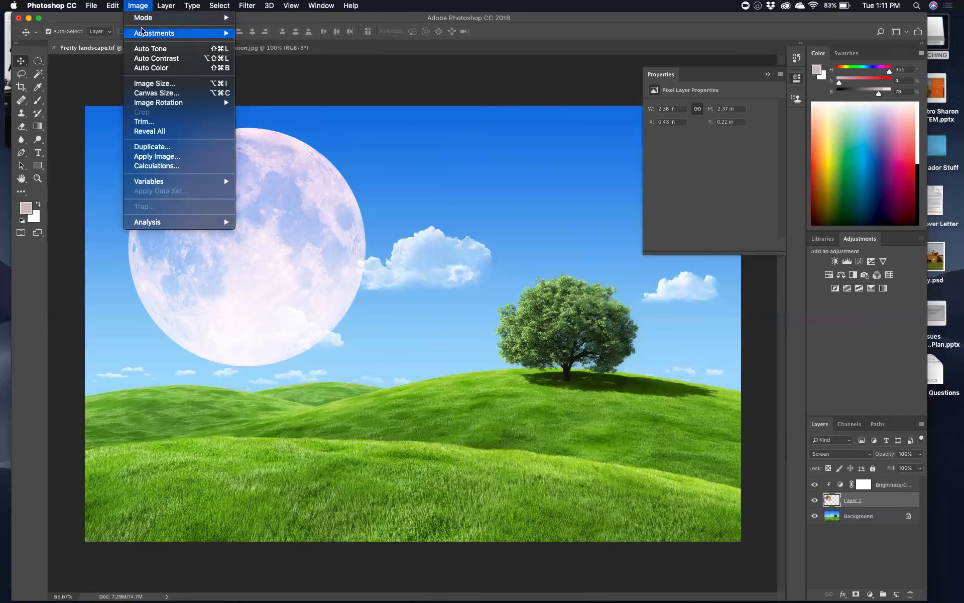
pyautogui.moveTo(143, 32)
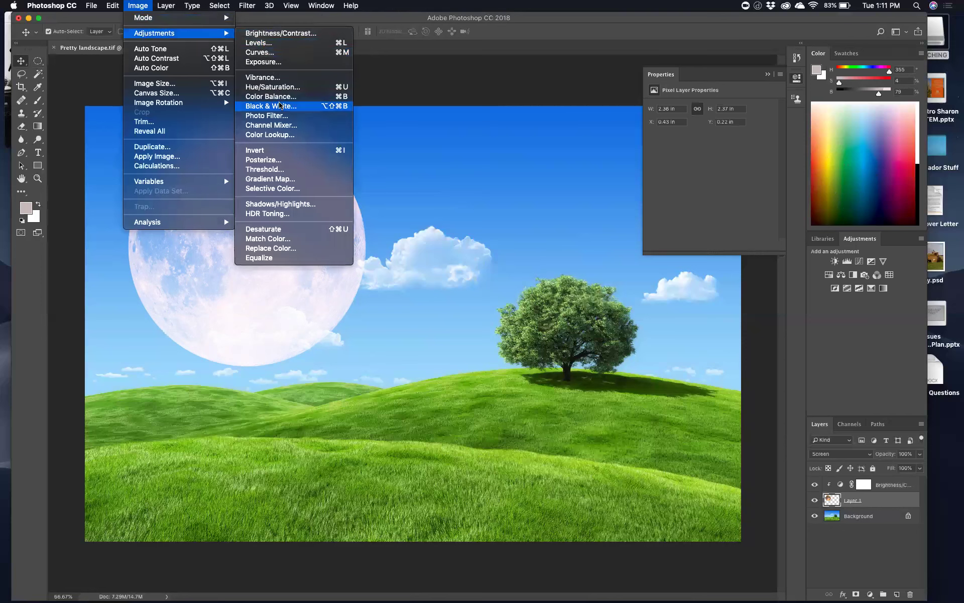
pyautogui.click(298, 229)
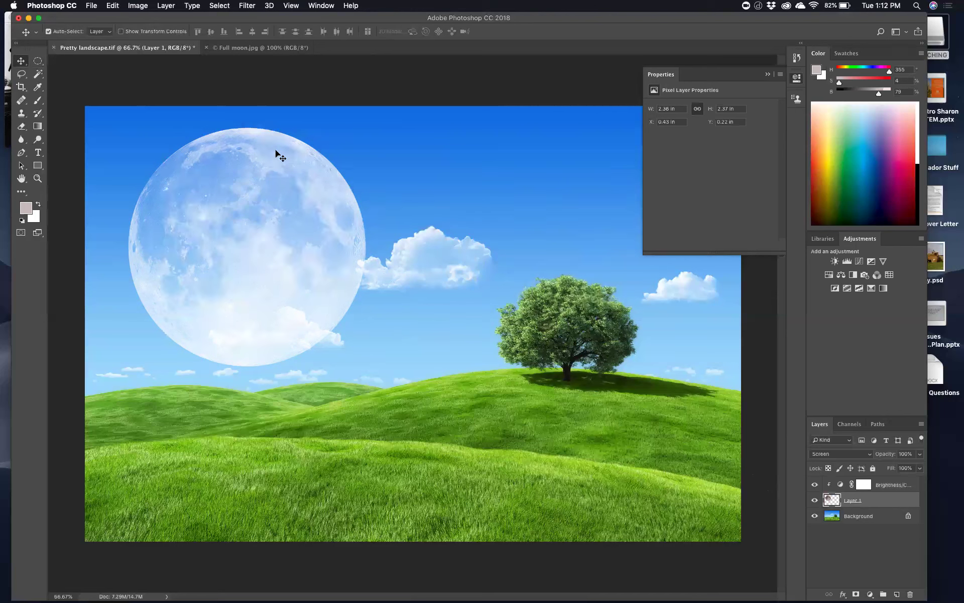
# Step: Show the transform controls, scale the moon down proportionally to about 31% and apply the transformation
pyautogui.click(120, 32)
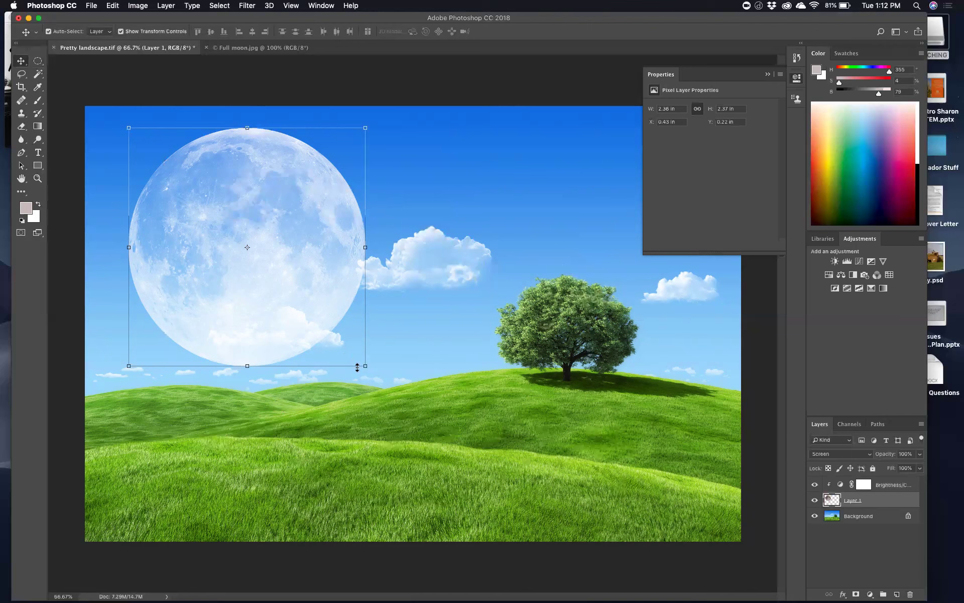
pyautogui.moveTo(363, 363); pyautogui.dragTo(181, 224)
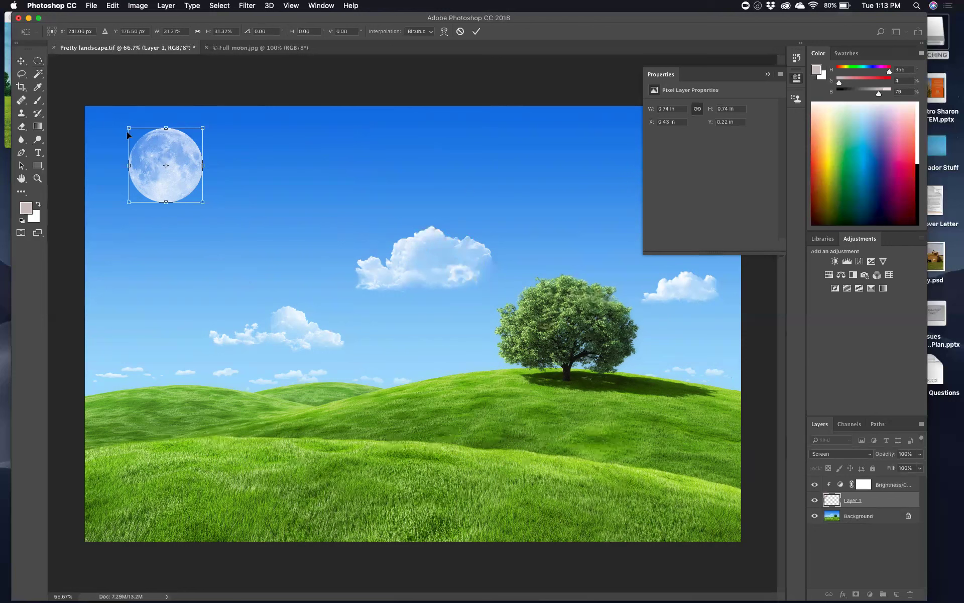
pyautogui.click(20, 61)
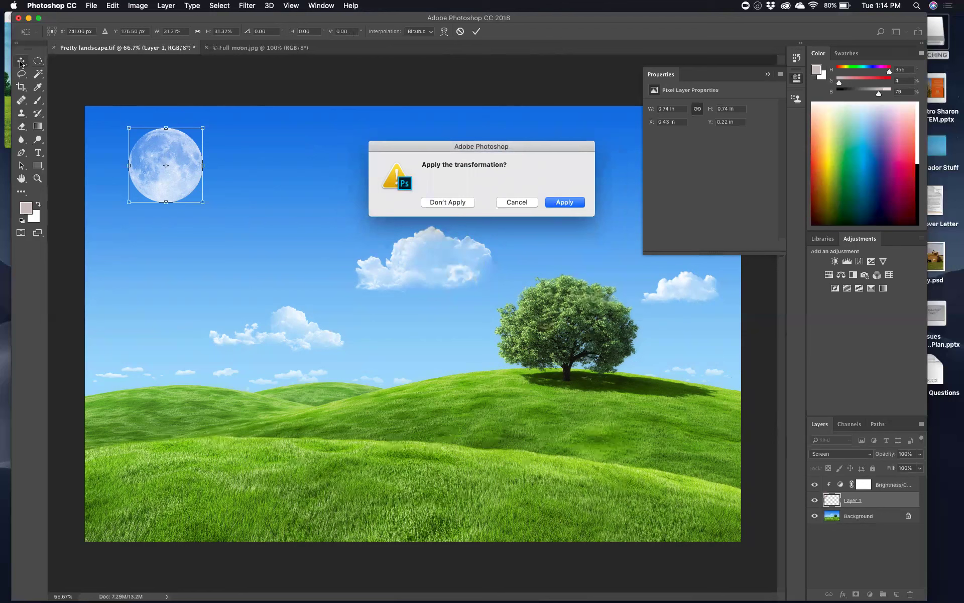
pyautogui.click(565, 201)
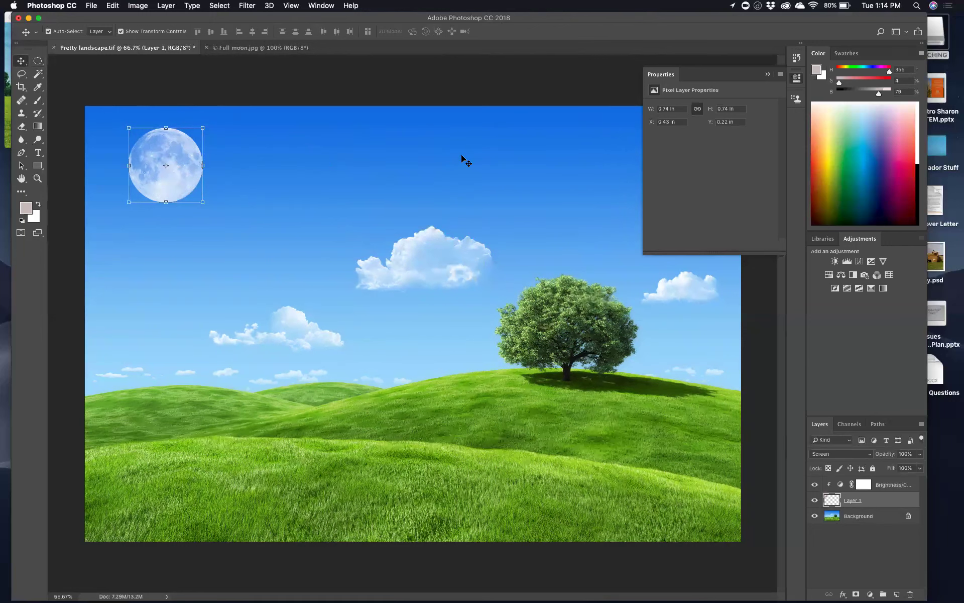
pyautogui.click(337, 166)
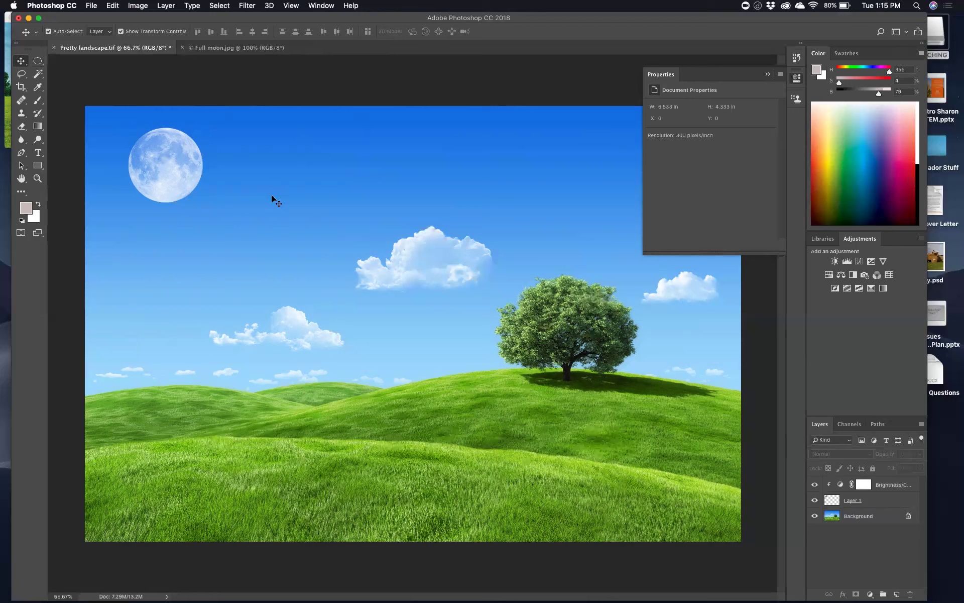
# Step: Activate the standard Lasso Tool and check its Polygonal and Magnetic variants
pyautogui.click(38, 63)
pyautogui.rightClick(38, 64)
pyautogui.click(21, 74)
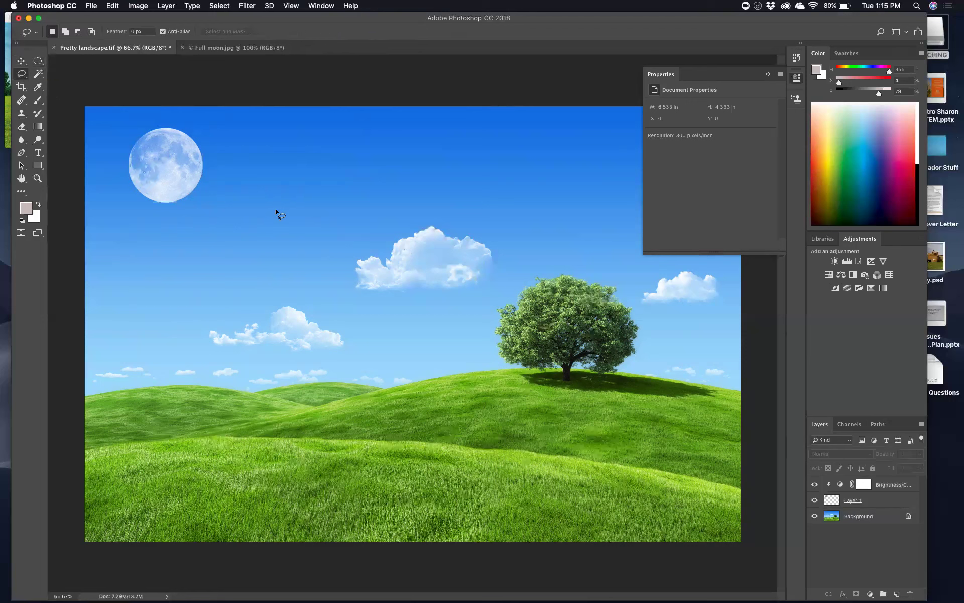
pyautogui.rightClick(21, 75)
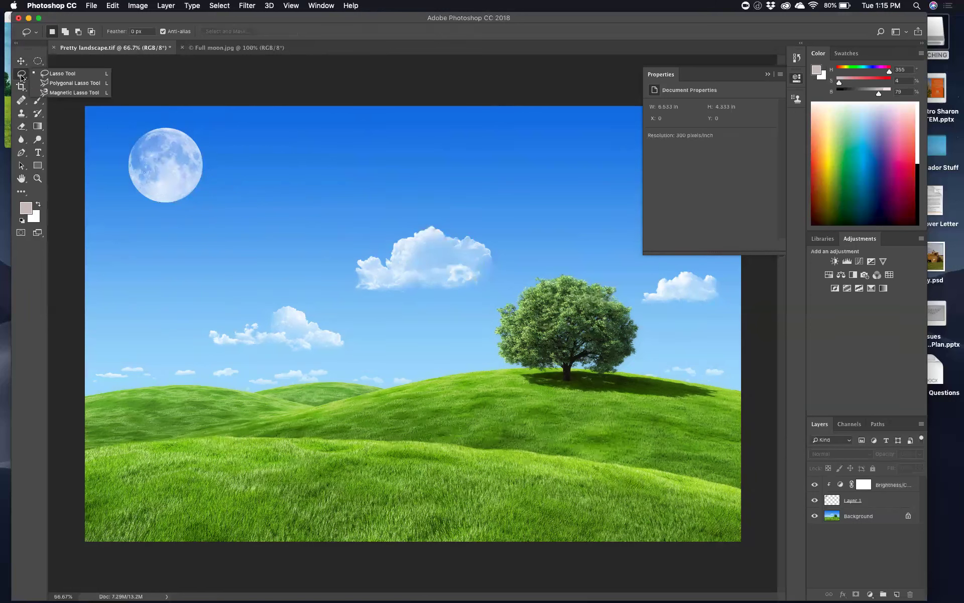
pyautogui.click(211, 182)
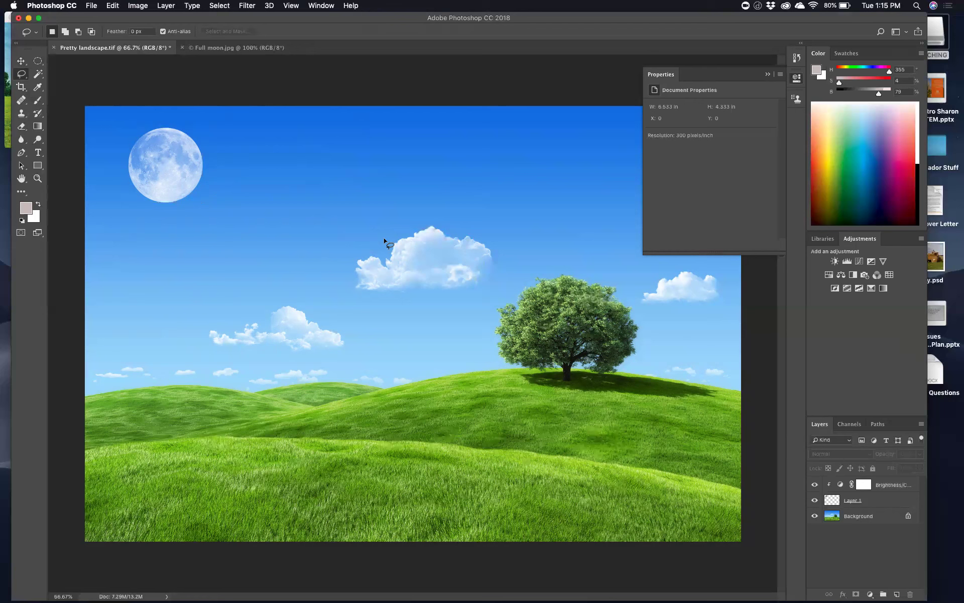
# Step: Draw a freehand lasso selection in the open sky just above the central cloud
pyautogui.moveTo(385, 239)
pyautogui.mouseDown()
pyautogui.moveTo(348, 246)
pyautogui.moveTo(343, 273)
pyautogui.moveTo(361, 303)
pyautogui.moveTo(424, 280)
pyautogui.moveTo(483, 284)
pyautogui.moveTo(488, 240)
pyautogui.moveTo(430, 228)
pyautogui.moveTo(388, 240)
pyautogui.mouseUp()
pyautogui.click(386, 239)
pyautogui.moveTo(362, 163)
pyautogui.mouseDown()
pyautogui.moveTo(442, 160)
pyautogui.moveTo(444, 226)
pyautogui.mouseUp()
pyautogui.press('super+d')
pyautogui.moveTo(477, 161)
pyautogui.mouseDown()
pyautogui.moveTo(475, 206)
pyautogui.moveTo(410, 210)
pyautogui.moveTo(405, 159)
pyautogui.moveTo(356, 175)
pyautogui.moveTo(361, 233)
pyautogui.moveTo(402, 210)
pyautogui.moveTo(396, 188)
pyautogui.mouseUp()
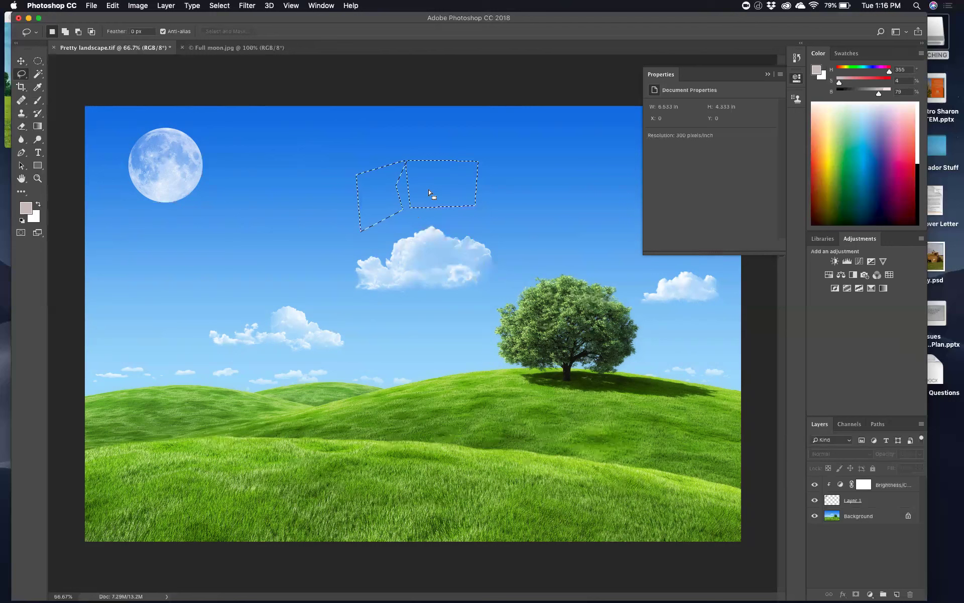
# Step: Clear the lasso selection in the sky and open Feed.jpg from the Lecture Files folder in Photoshop
pyautogui.press('super+d')
pyautogui.hotkey('ctrl', 'Up')
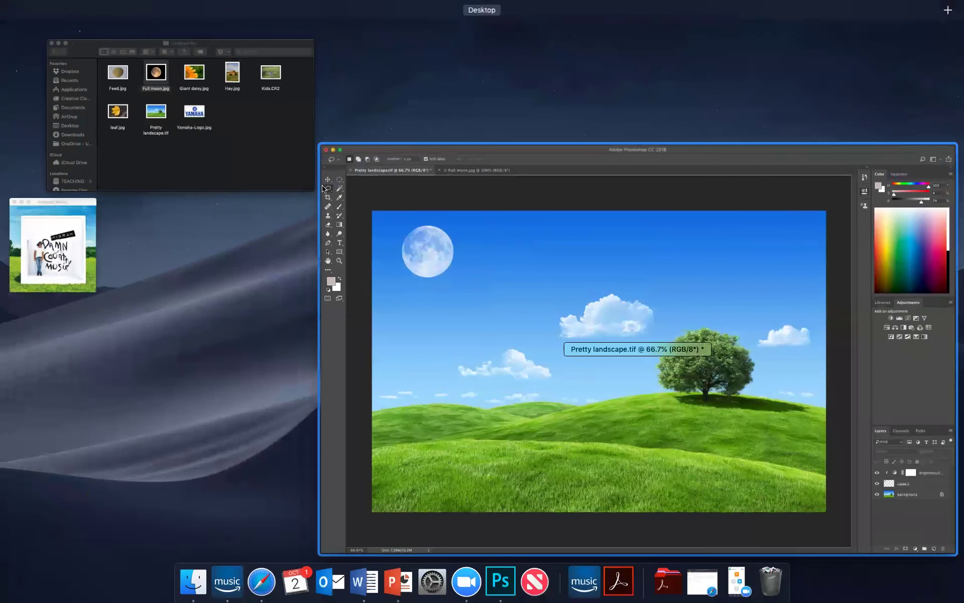
pyautogui.click(275, 163)
pyautogui.click(345, 130)
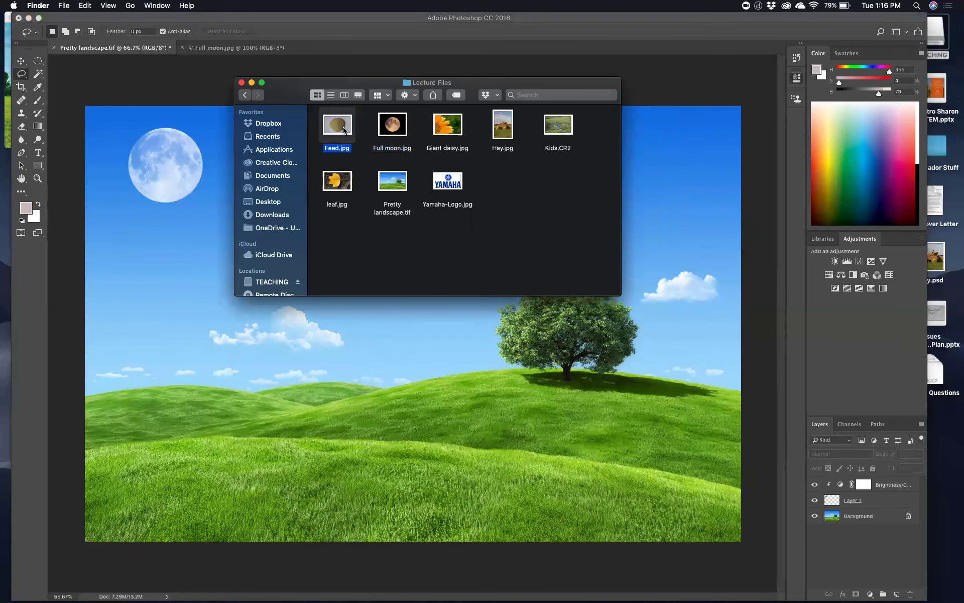
pyautogui.rightClick(345, 129)
pyautogui.moveTo(370, 144)
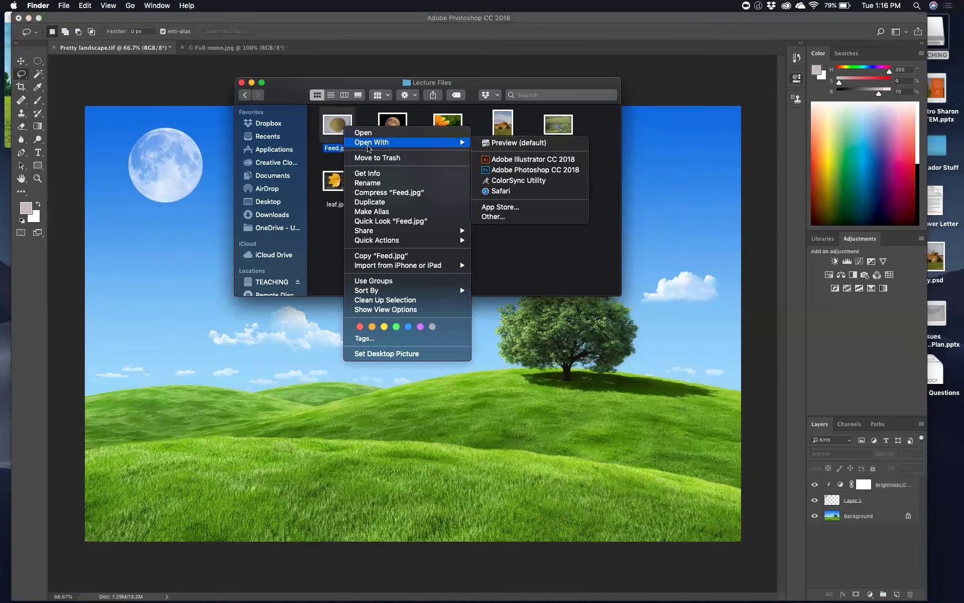
pyautogui.click(493, 170)
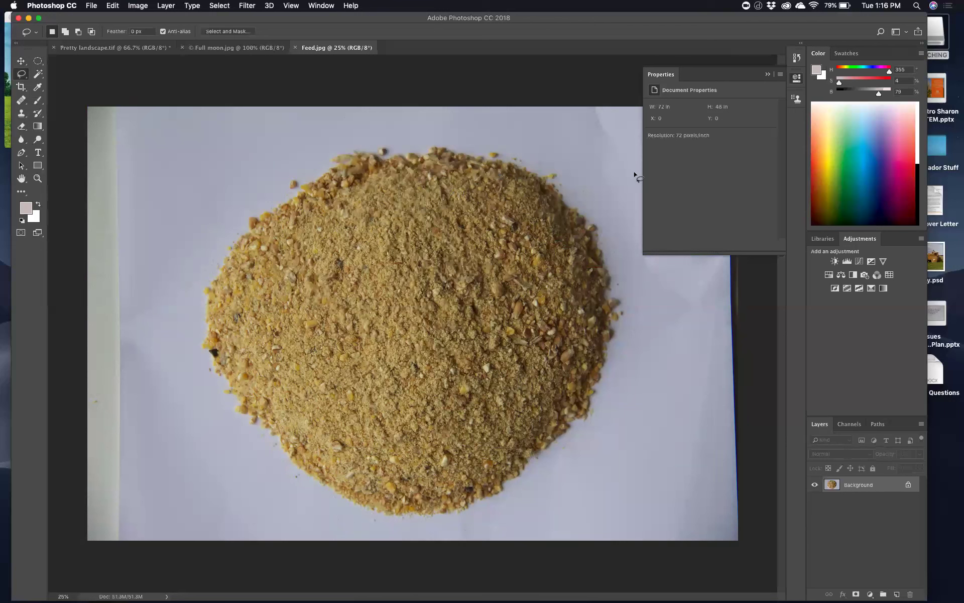
# Step: Hide the document properties and convert the locked Background into a regular layer named Feed
pyautogui.click(796, 80)
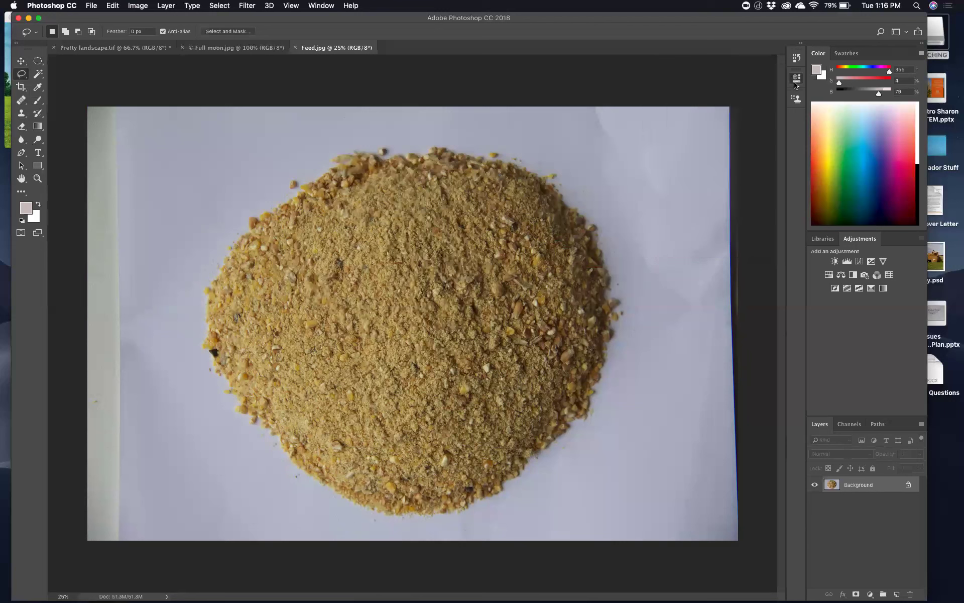
pyautogui.click(795, 80)
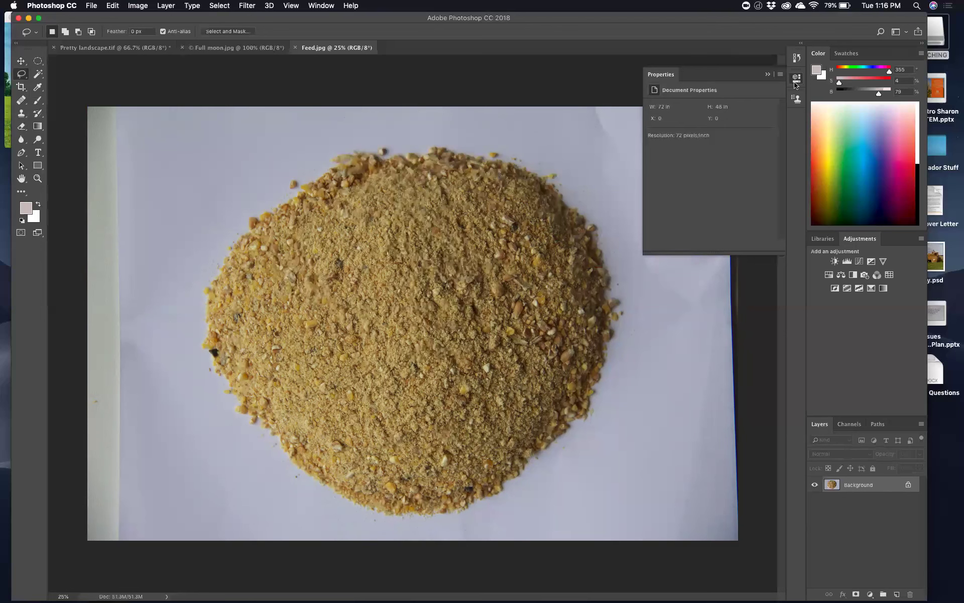
pyautogui.click(795, 80)
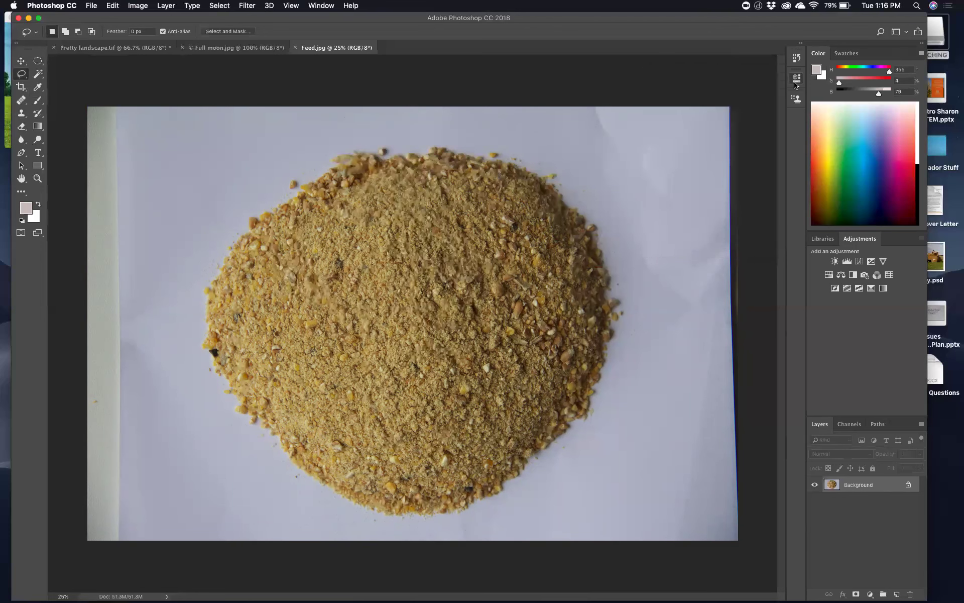
pyautogui.scroll(1, 594, 248)
pyautogui.scroll(2, 594, 248)
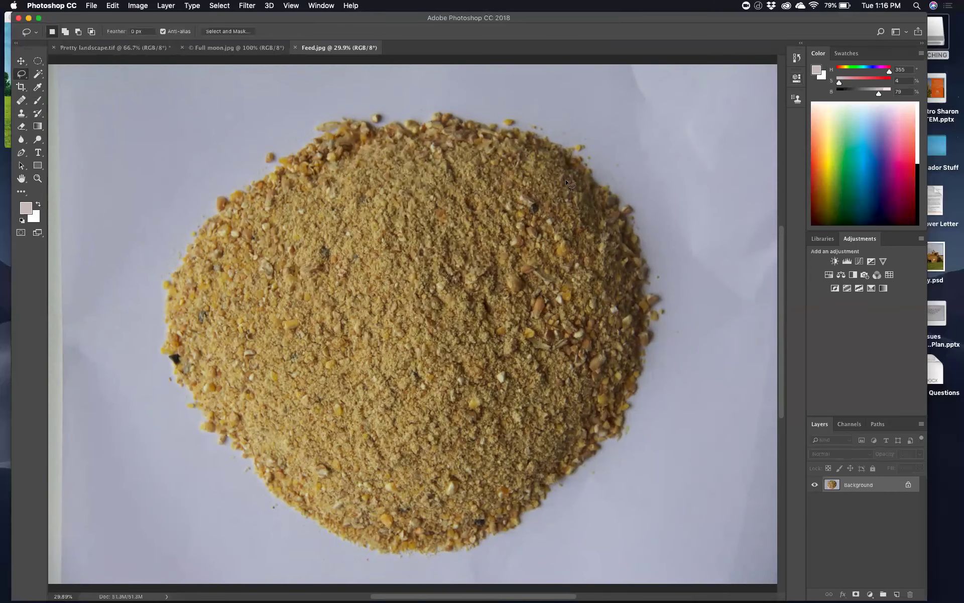
pyautogui.scroll(1, 574, 221)
pyautogui.scroll(3, 574, 221)
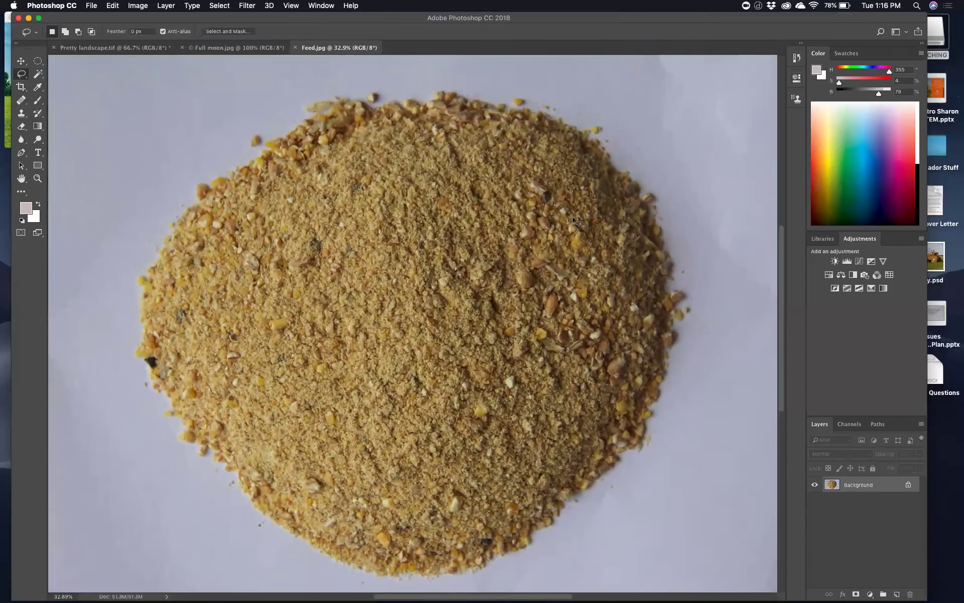
pyautogui.scroll(-2, 574, 221)
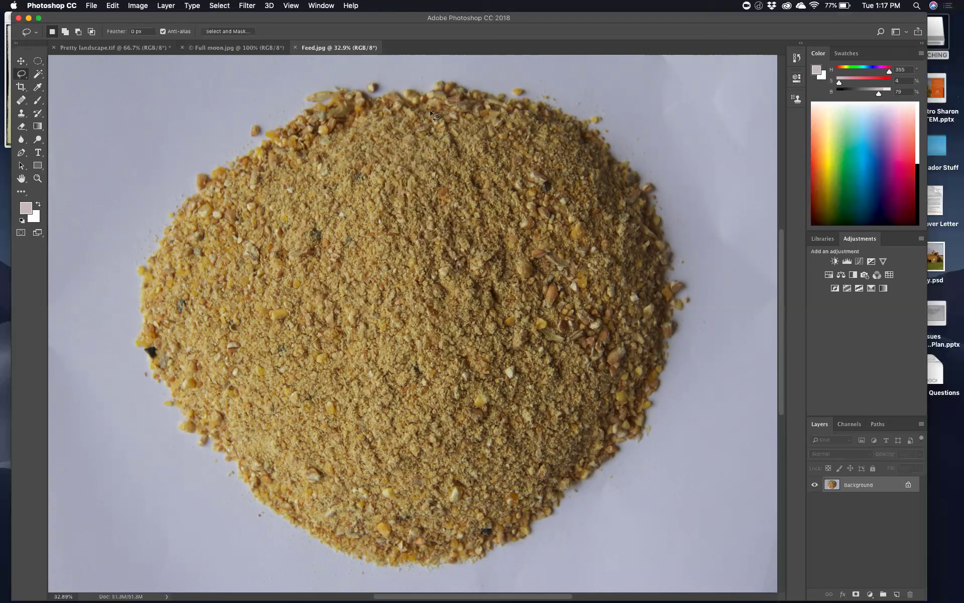
pyautogui.doubleClick(860, 490)
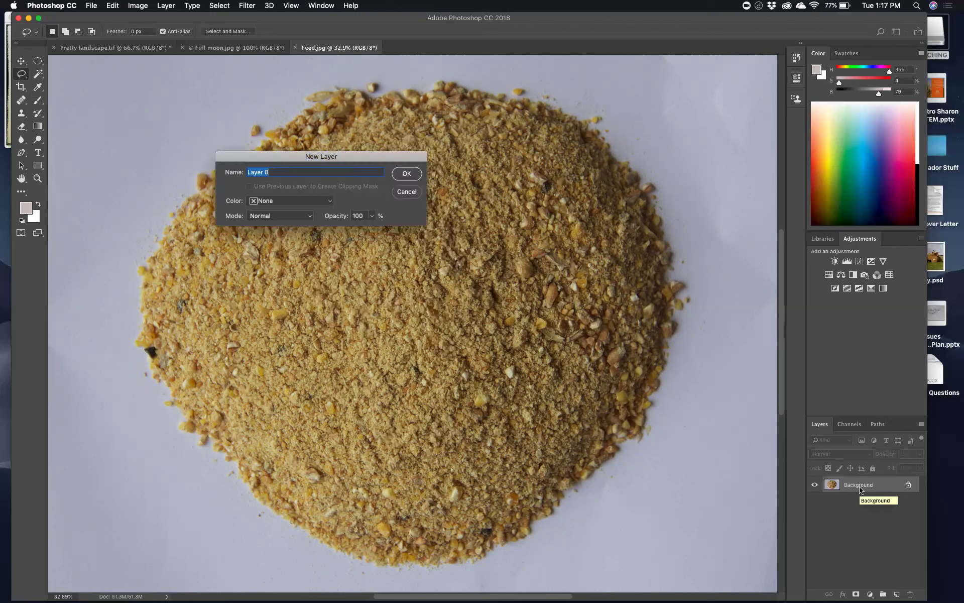
pyautogui.write('Feed')
pyautogui.click(407, 174)
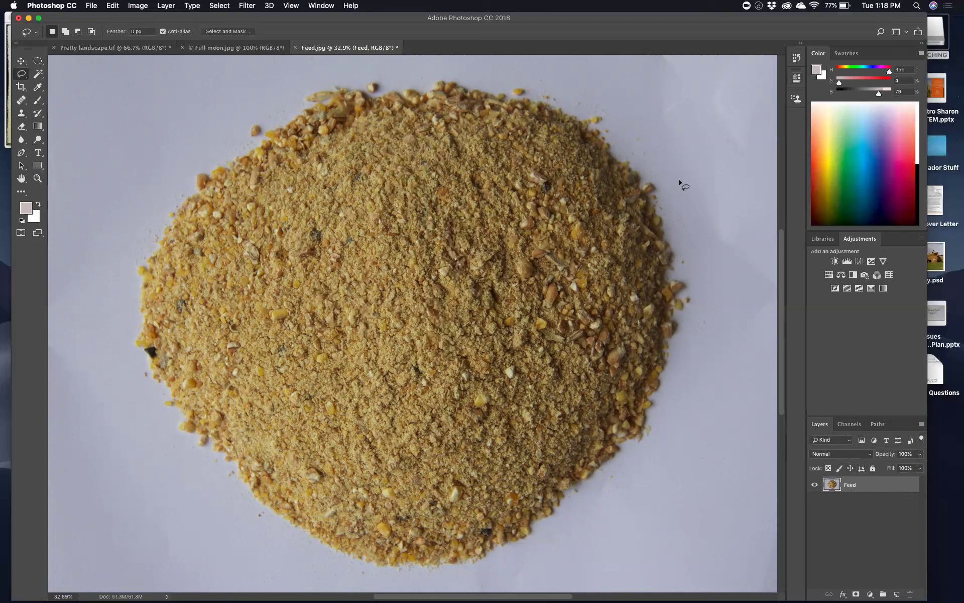
pyautogui.moveTo(412, 80)
pyautogui.mouseDown()
pyautogui.moveTo(445, 76)
pyautogui.moveTo(517, 100)
pyautogui.moveTo(554, 95)
pyautogui.moveTo(593, 121)
pyautogui.moveTo(662, 189)
pyautogui.moveTo(693, 304)
pyautogui.moveTo(642, 446)
pyautogui.moveTo(595, 491)
pyautogui.moveTo(479, 564)
pyautogui.moveTo(387, 573)
pyautogui.mouseUp()
pyautogui.press('space')
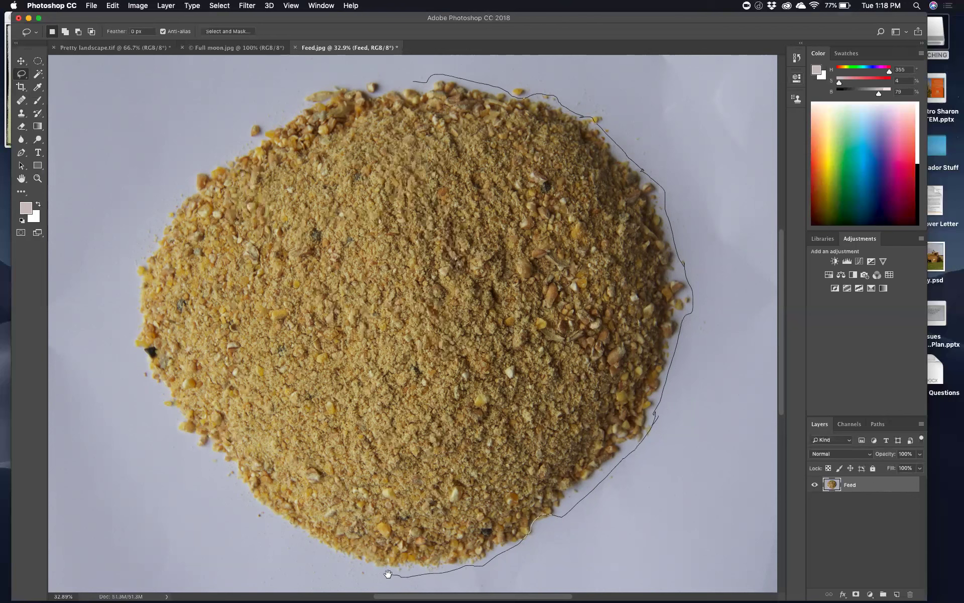
pyautogui.moveTo(388, 573); pyautogui.dragTo(389, 574)
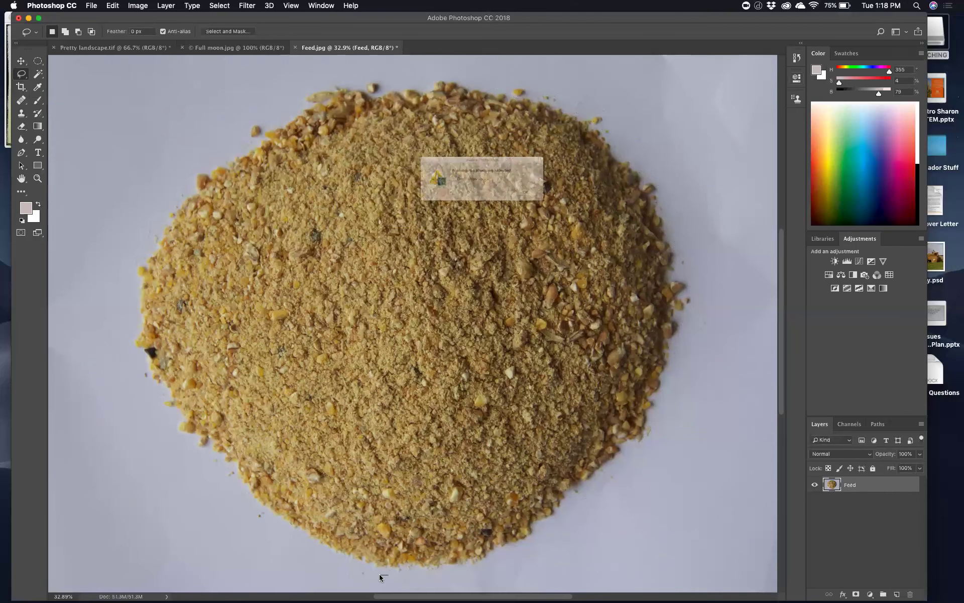
pyautogui.click(566, 202)
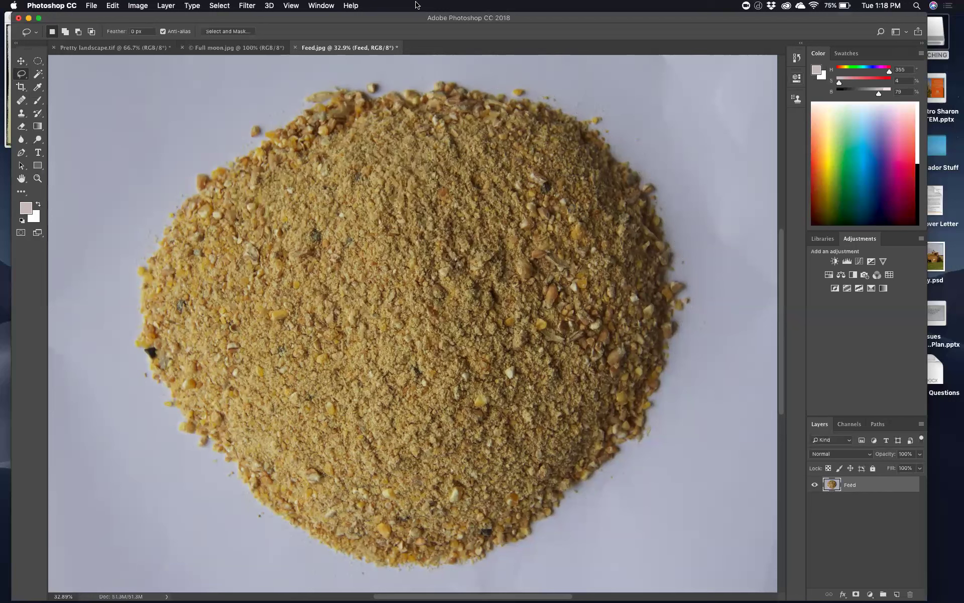
pyautogui.moveTo(213, 158)
pyautogui.mouseDown()
pyautogui.moveTo(243, 123)
pyautogui.moveTo(279, 118)
pyautogui.moveTo(292, 96)
pyautogui.moveTo(371, 70)
pyautogui.moveTo(402, 80)
pyautogui.moveTo(395, 91)
pyautogui.moveTo(456, 68)
pyautogui.moveTo(474, 84)
pyautogui.moveTo(552, 85)
pyautogui.moveTo(599, 102)
pyautogui.moveTo(610, 135)
pyautogui.mouseUp()
pyautogui.press('super+s')
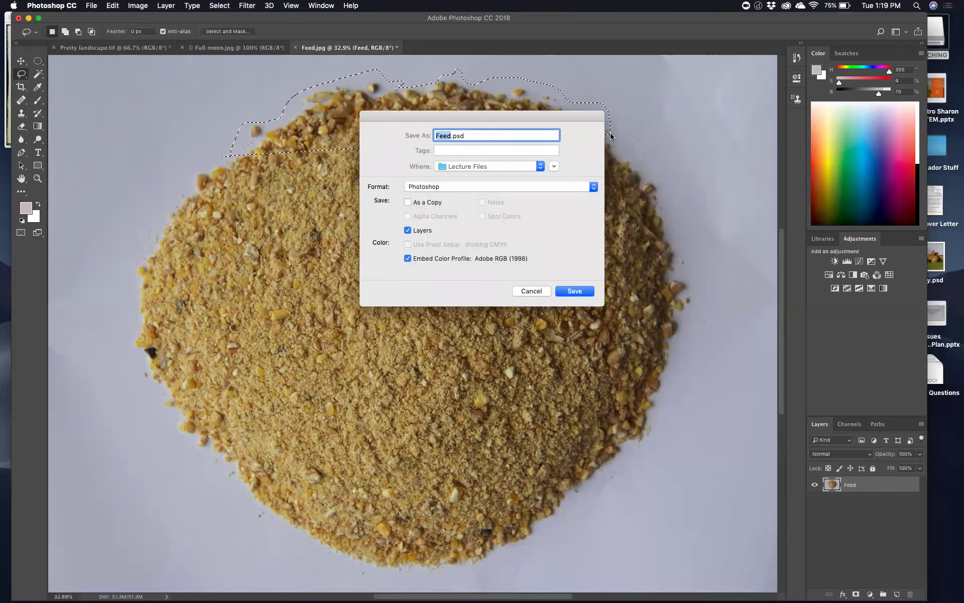
pyautogui.click(526, 292)
pyautogui.press('super+d')
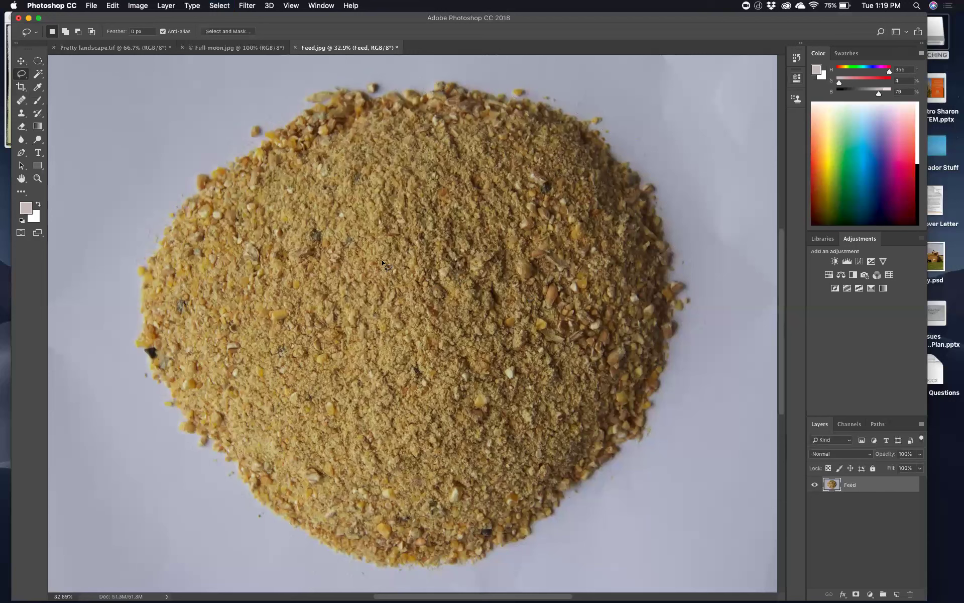
# Step: Draw a loose freehand lasso selection around the whole feed pile, leaving a margin of background outside its edge
pyautogui.moveTo(462, 77)
pyautogui.mouseDown()
pyautogui.moveTo(592, 102)
pyautogui.moveTo(606, 128)
pyautogui.moveTo(647, 156)
pyautogui.moveTo(695, 265)
pyautogui.moveTo(699, 294)
pyautogui.moveTo(650, 451)
pyautogui.moveTo(605, 470)
pyautogui.mouseUp()
pyautogui.moveTo(287, 527)
pyautogui.mouseDown()
pyautogui.moveTo(210, 483)
pyautogui.moveTo(135, 377)
pyautogui.moveTo(114, 298)
pyautogui.moveTo(155, 178)
pyautogui.moveTo(209, 150)
pyautogui.moveTo(243, 92)
pyautogui.moveTo(379, 70)
pyautogui.mouseUp()
pyautogui.moveTo(404, 73)
pyautogui.mouseDown()
pyautogui.moveTo(547, 83)
pyautogui.moveTo(618, 119)
pyautogui.moveTo(697, 243)
pyautogui.moveTo(680, 399)
pyautogui.moveTo(661, 467)
pyautogui.moveTo(624, 504)
pyautogui.moveTo(567, 544)
pyautogui.moveTo(486, 574)
pyautogui.moveTo(330, 576)
pyautogui.moveTo(281, 528)
pyautogui.mouseUp()
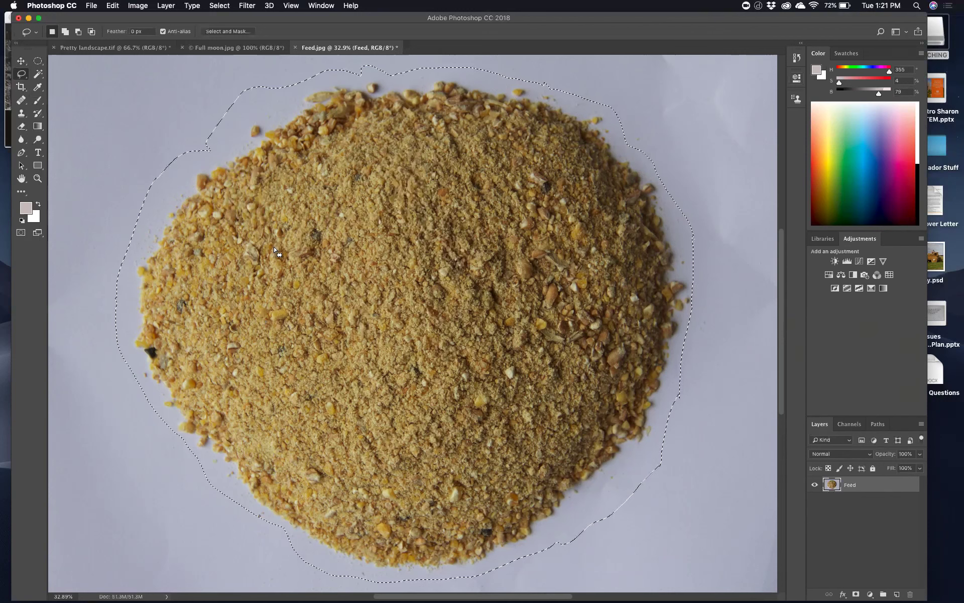
# Step: Preview the lasso selection over a black background in Select and Mask and leave without applying a refinement
pyautogui.click(234, 33)
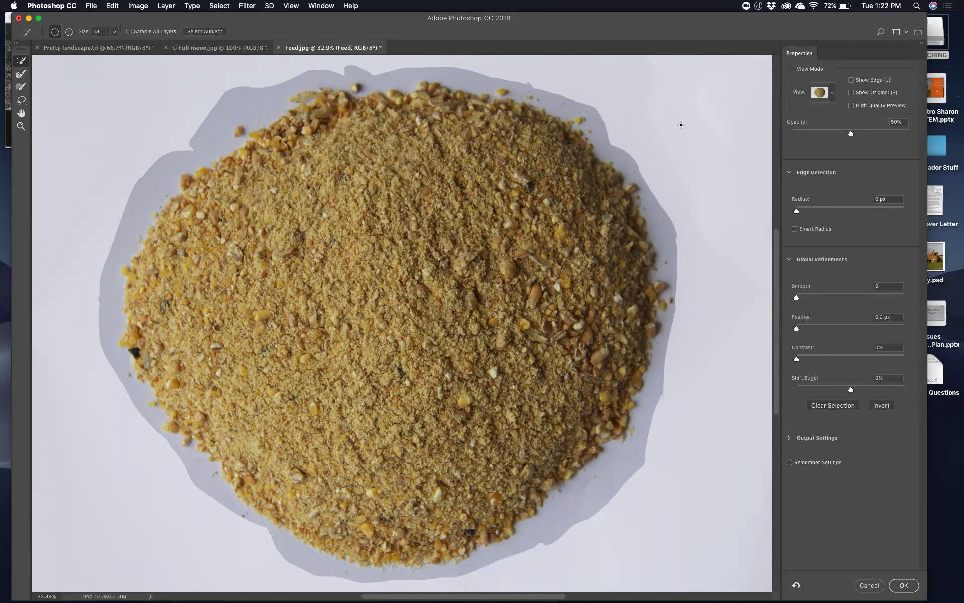
pyautogui.click(832, 94)
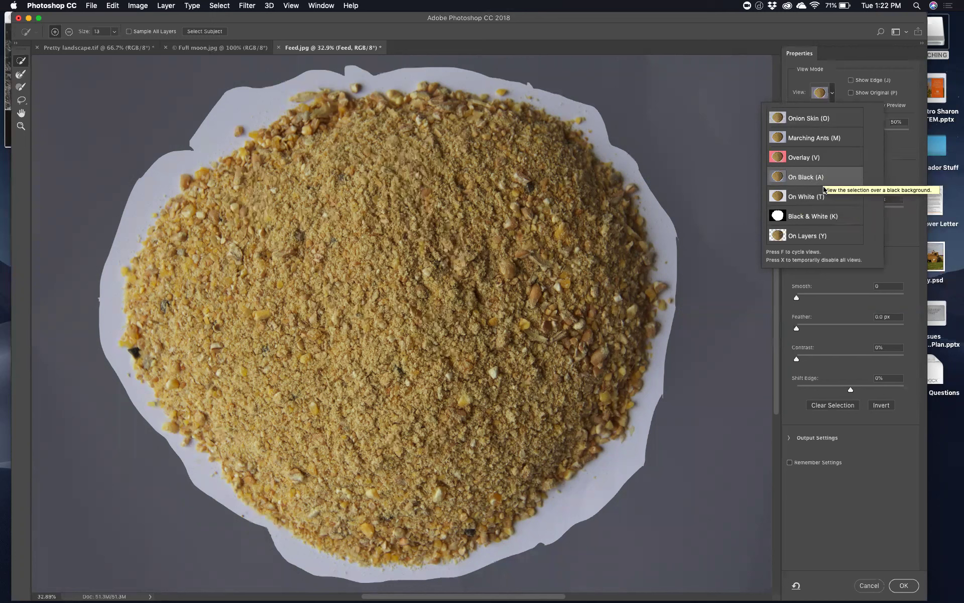
pyautogui.click(891, 233)
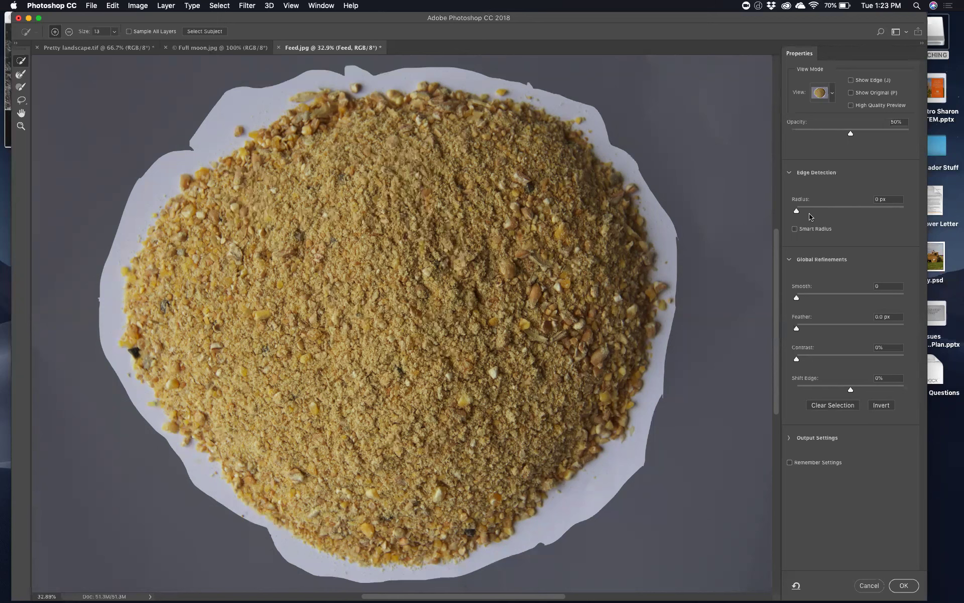
pyautogui.click(865, 585)
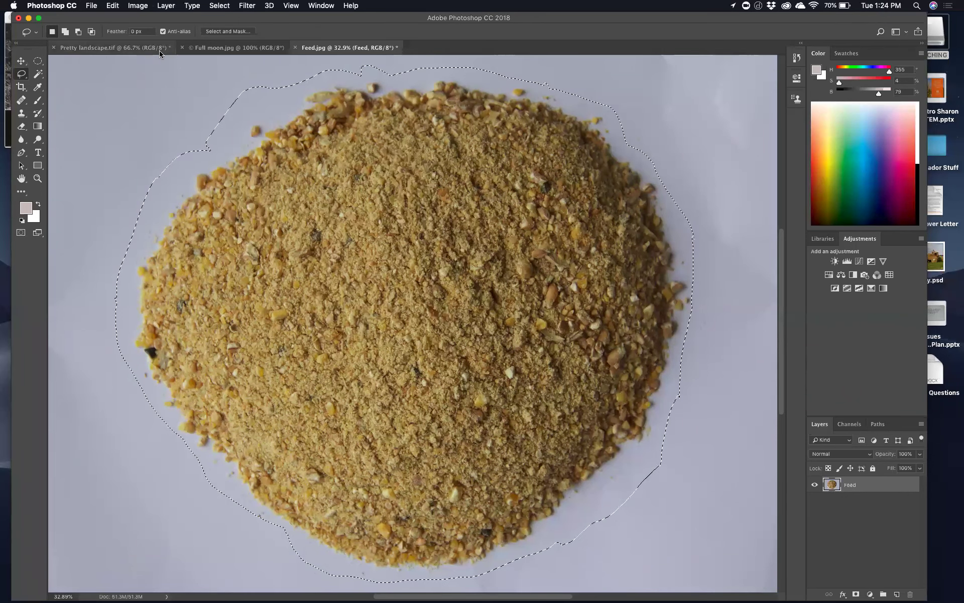
# Step: Refine the feed pile selection in Select and Mask with an edge detection radius of 250 px and apply it
pyautogui.click(232, 32)
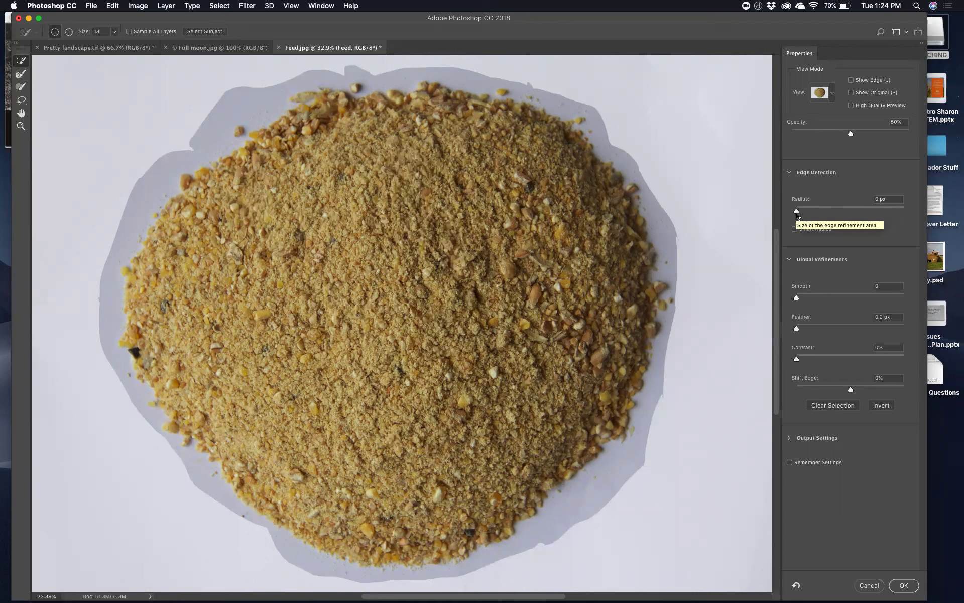
pyautogui.moveTo(797, 215); pyautogui.dragTo(907, 223)
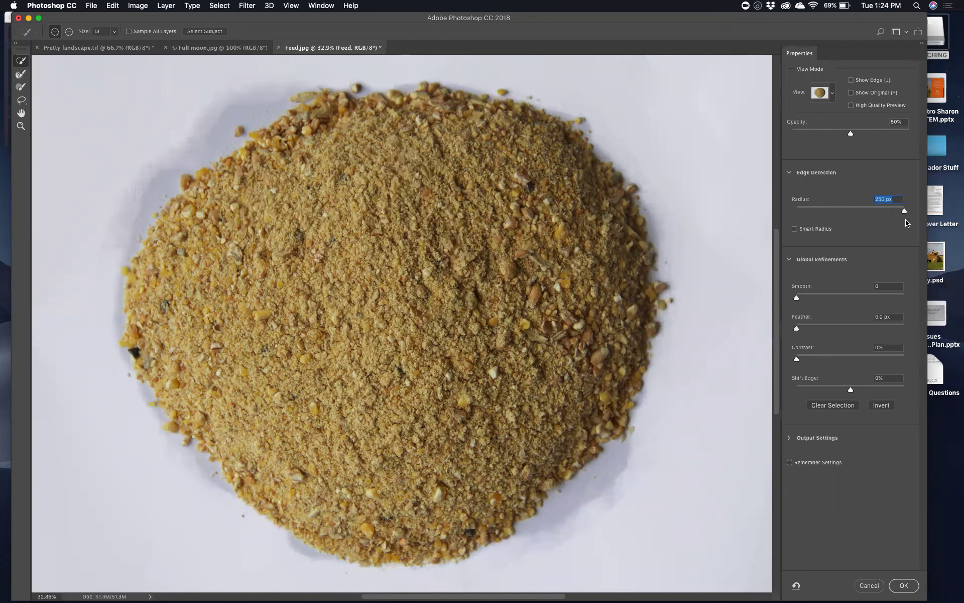
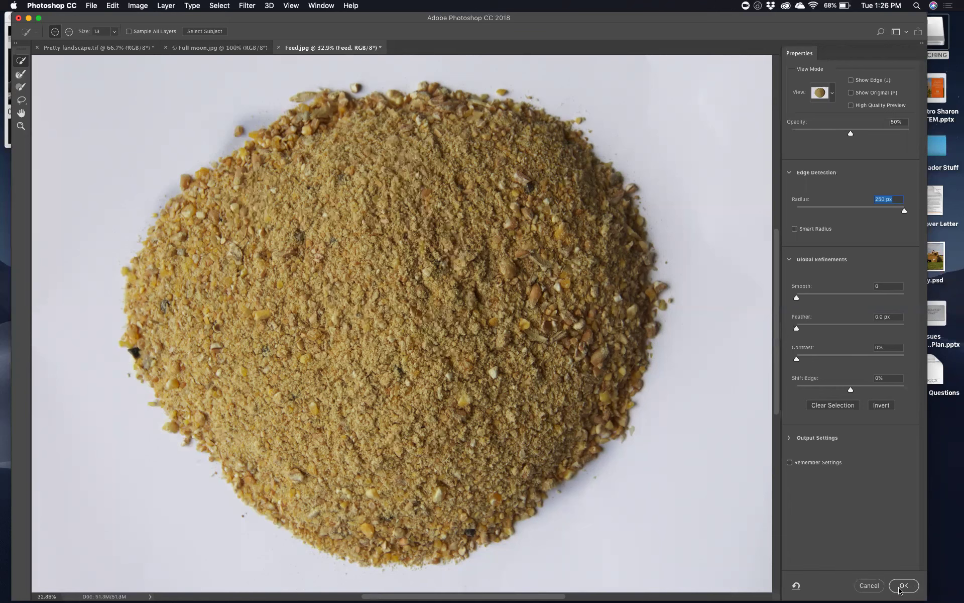
pyautogui.click(903, 586)
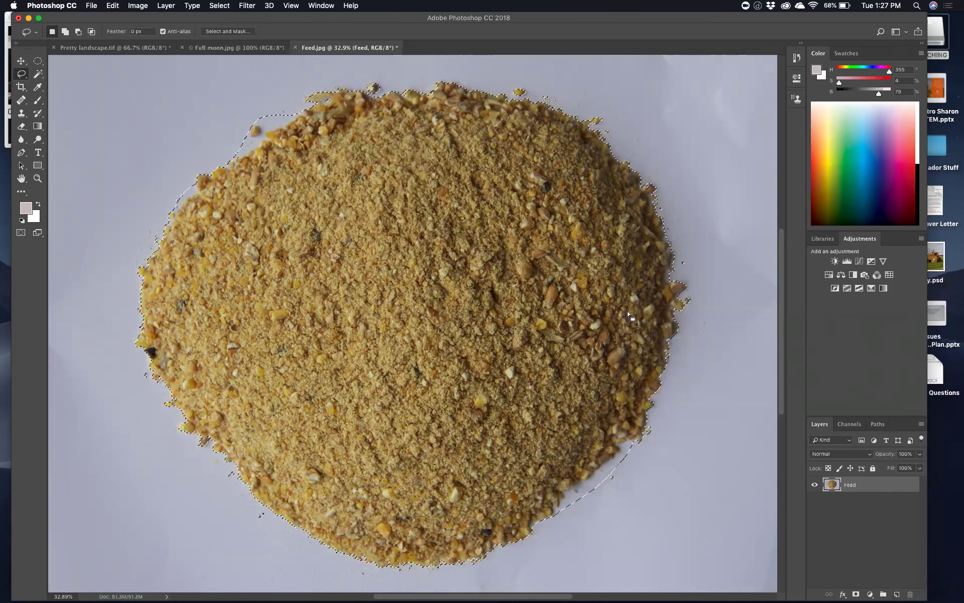
# Step: Invert the refined selection and delete the background around the feed pile to transparency
pyautogui.click(220, 6)
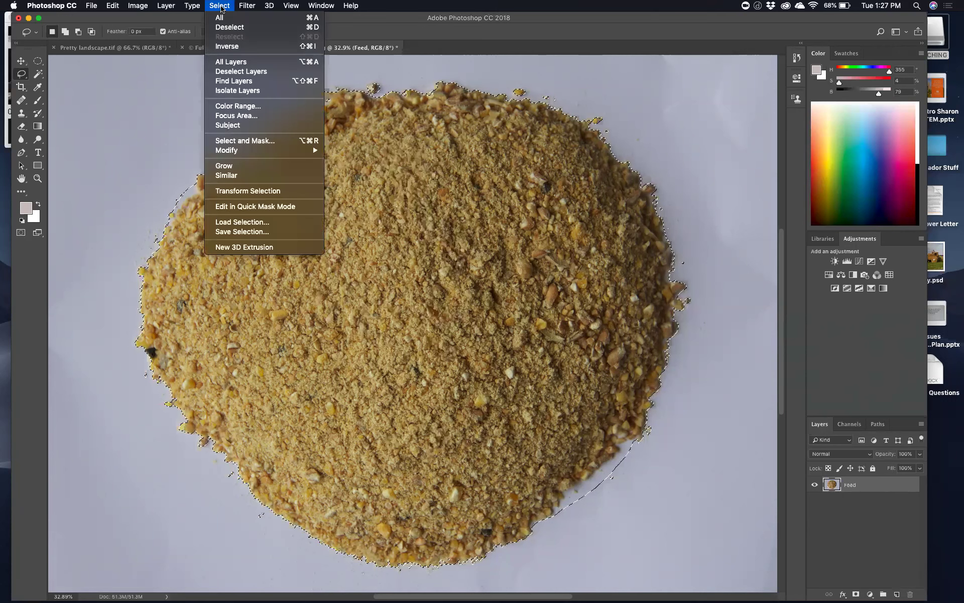
pyautogui.click(234, 48)
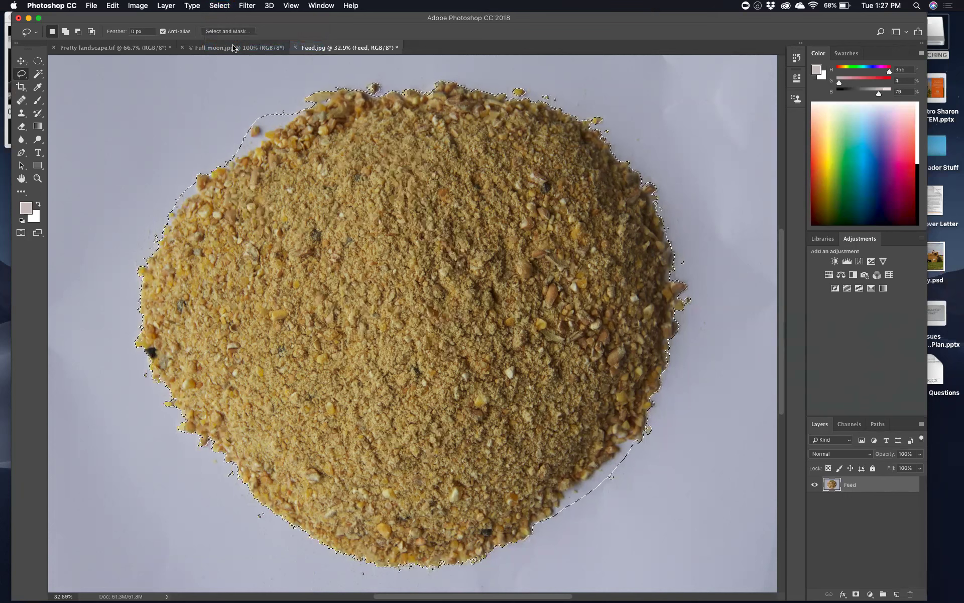
pyautogui.press('Delete')
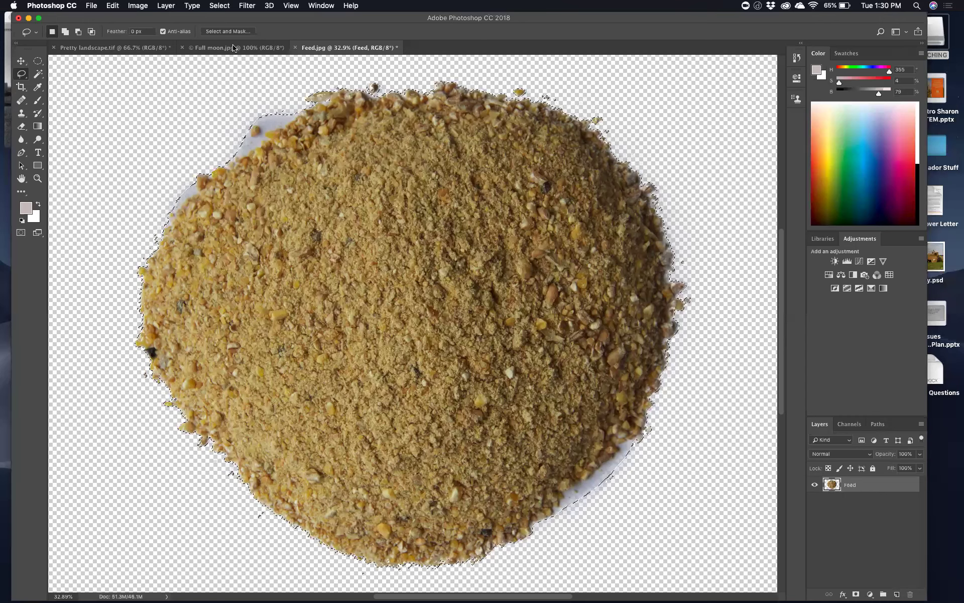
# Step: Open Giant daisy.jpg from the Lecture Files folder in Photoshop
pyautogui.hotkey('ctrl', 'Up')
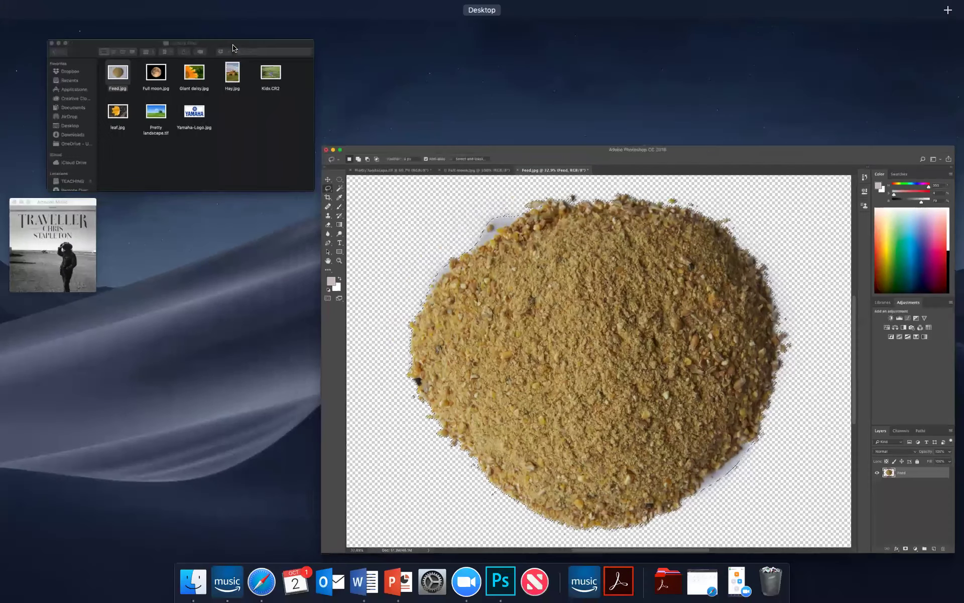
pyautogui.click(195, 146)
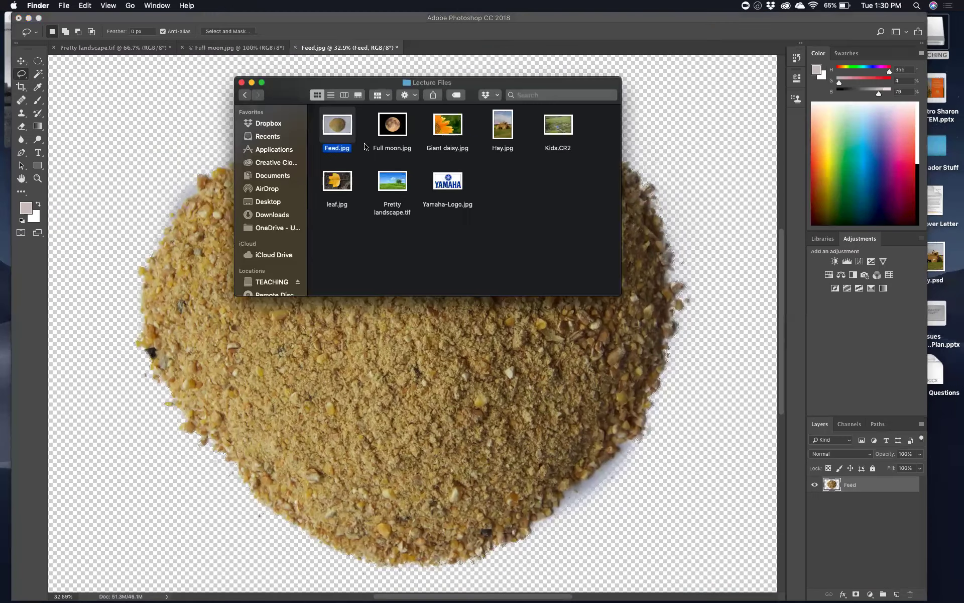
pyautogui.click(446, 123)
pyautogui.rightClick(447, 123)
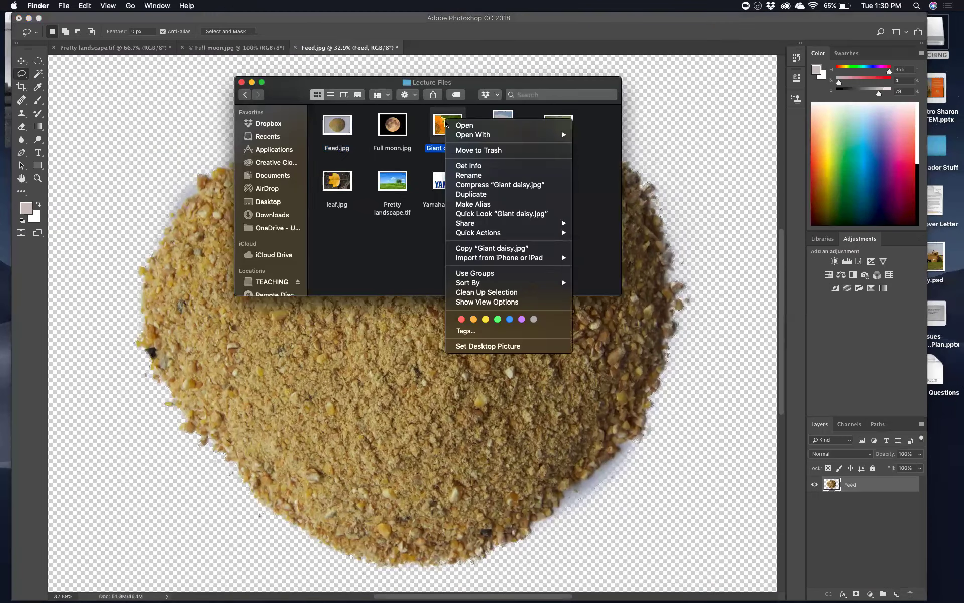
pyautogui.moveTo(480, 136)
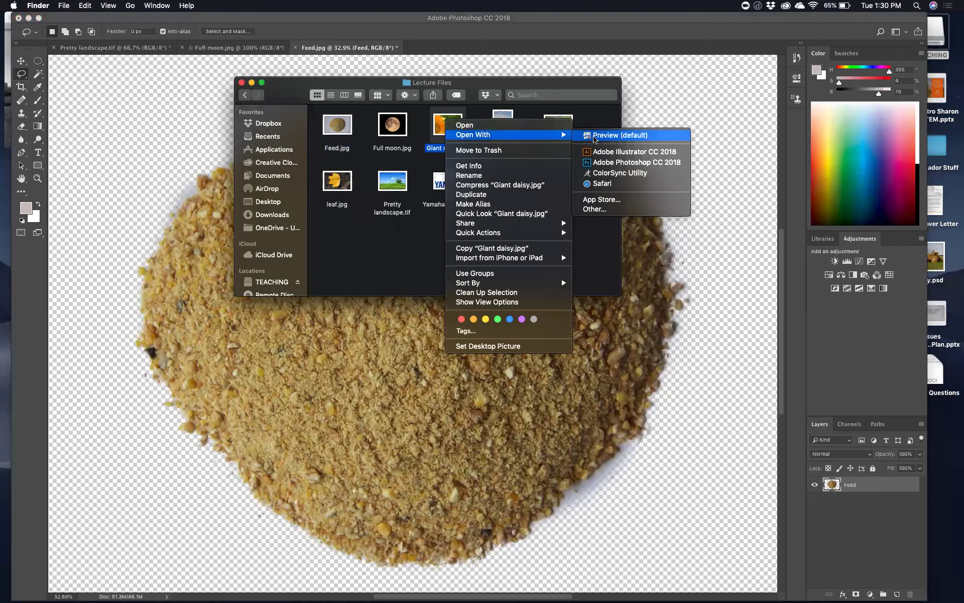
pyautogui.click(617, 162)
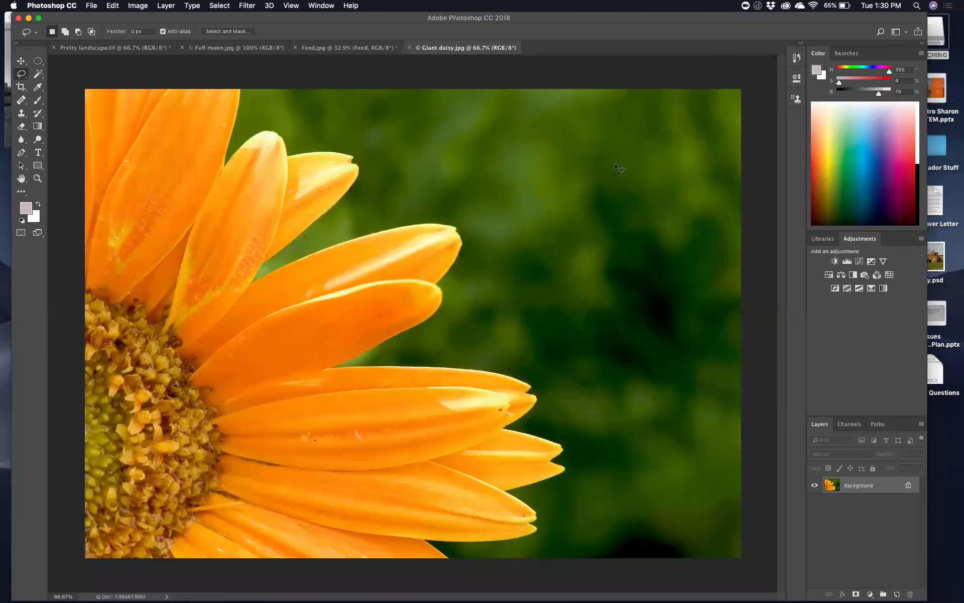
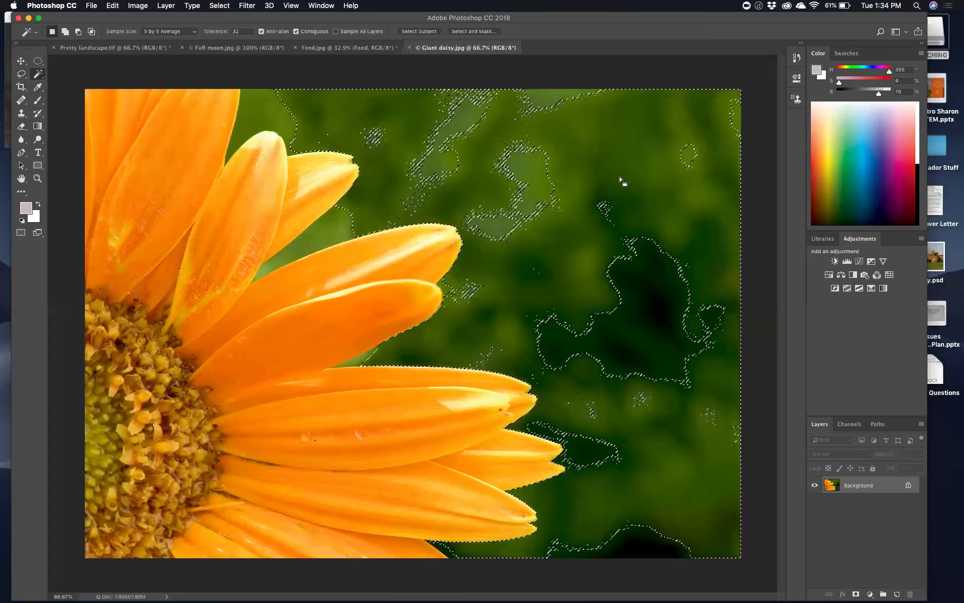
# Step: Try Magic Wand tolerances of 50 and 100 on the green background and clear the selection
pyautogui.click(246, 32)
pyautogui.write('50')
pyautogui.press('Return')
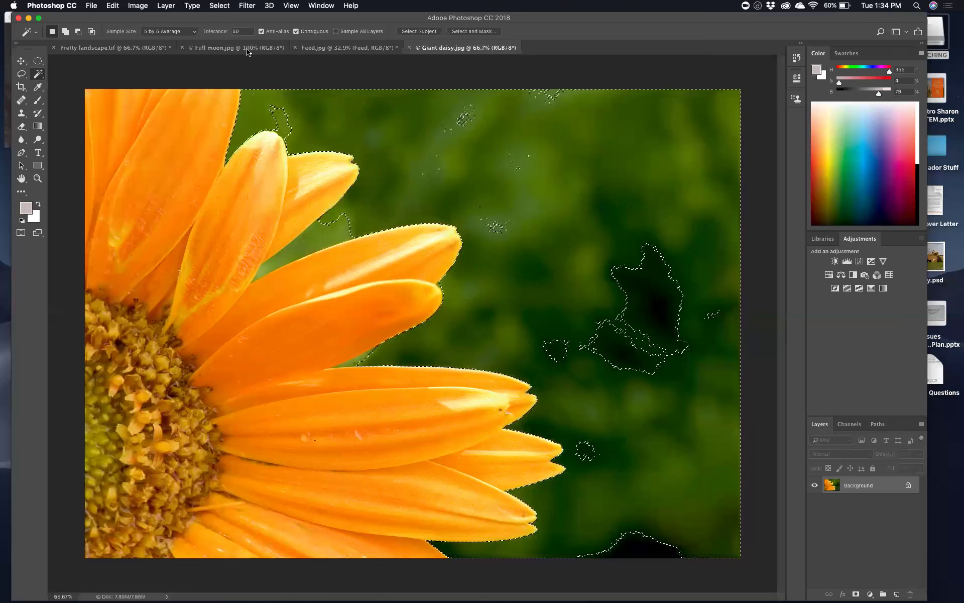
pyautogui.click(228, 32)
pyautogui.write('100')
pyautogui.press('super+d')
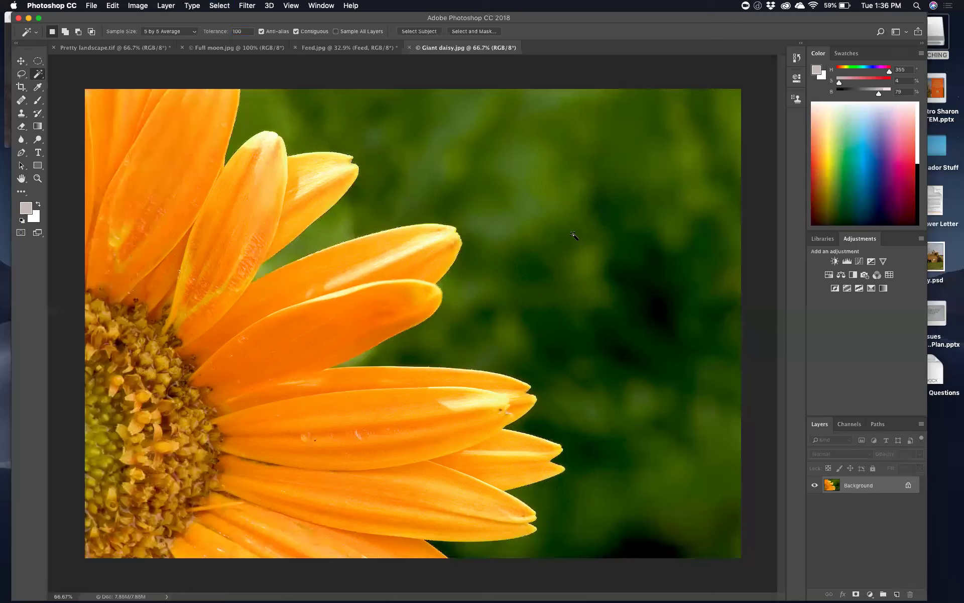
# Step: Select the green background around the daisy with a Magic Wand tolerance of 50, and grow it to include the remaining dark patches
pyautogui.click(249, 31)
pyautogui.write('50')
pyautogui.click(598, 238)
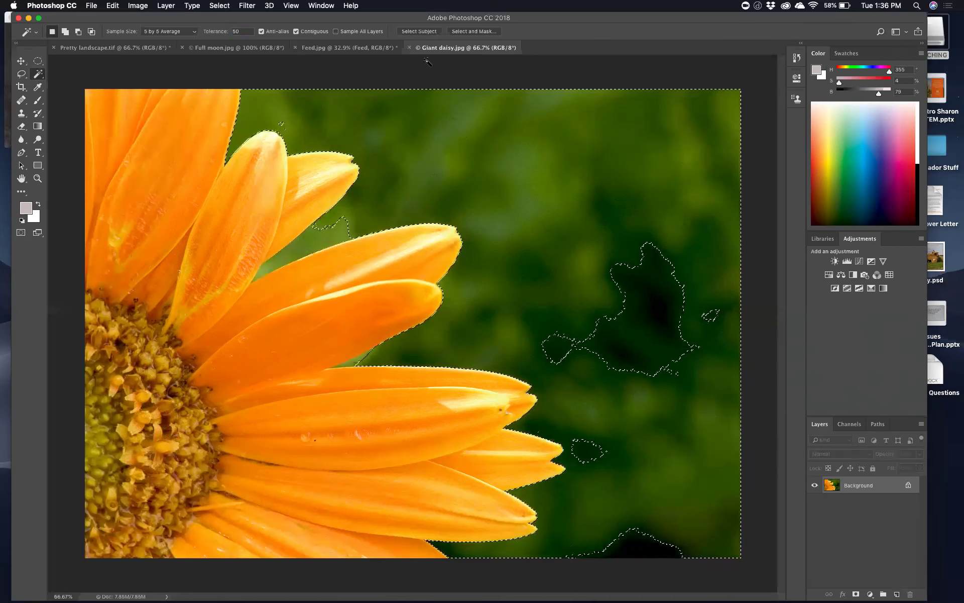
pyautogui.click(221, 6)
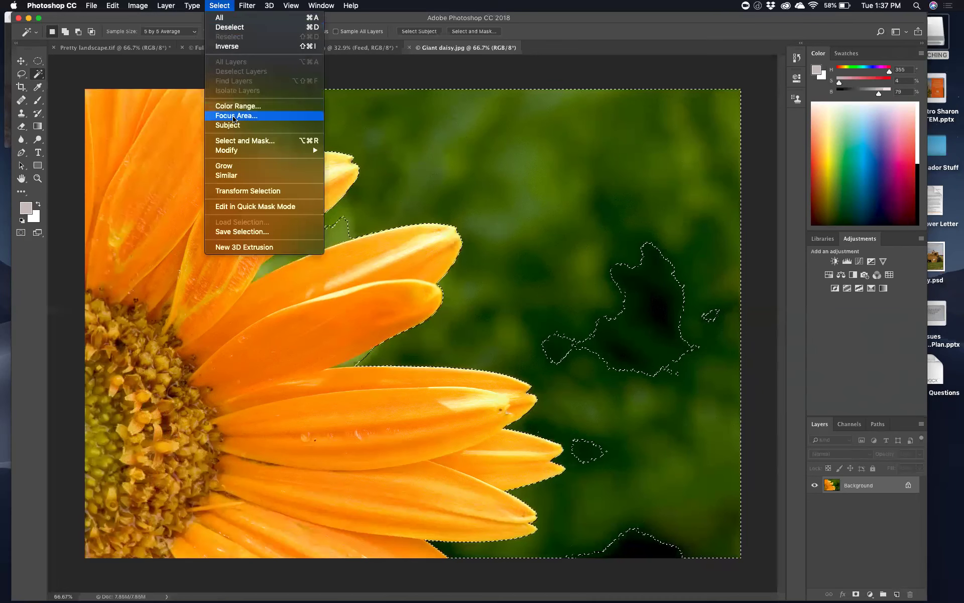
pyautogui.click(238, 167)
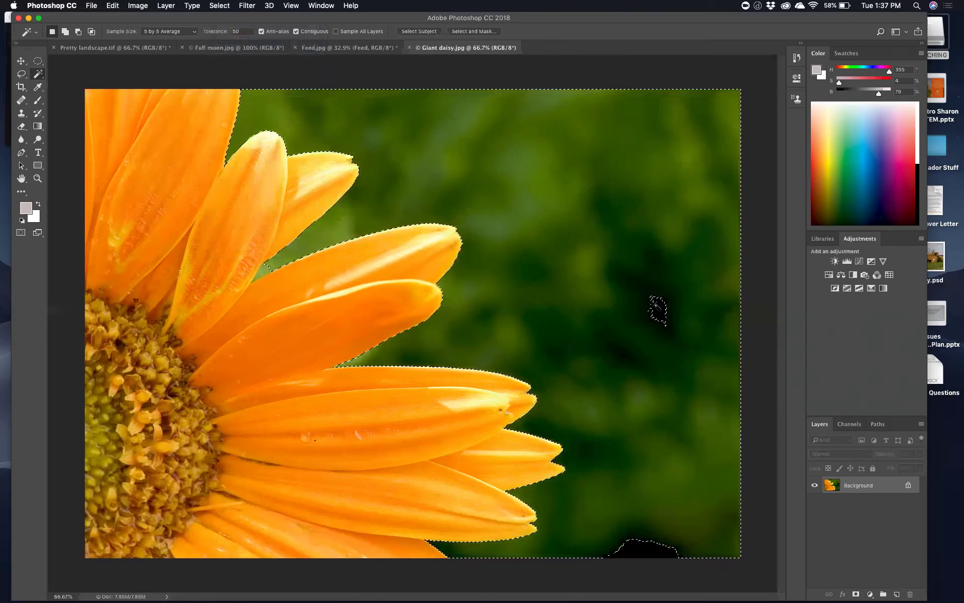
pyautogui.keyDown('shift'); pyautogui.click(655, 308); pyautogui.keyUp('shift')
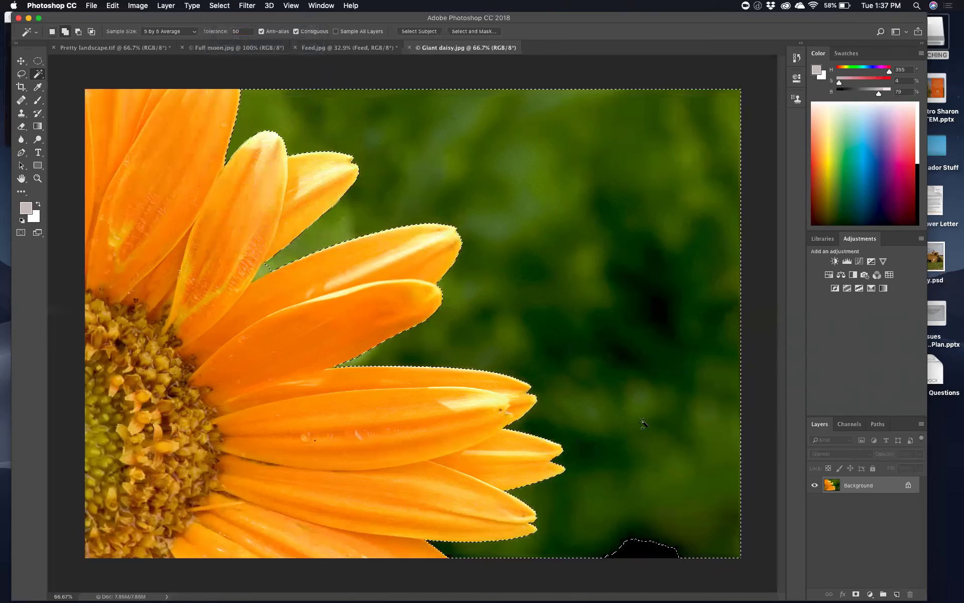
pyautogui.keyDown('shift'); pyautogui.click(642, 554); pyautogui.keyUp('shift')
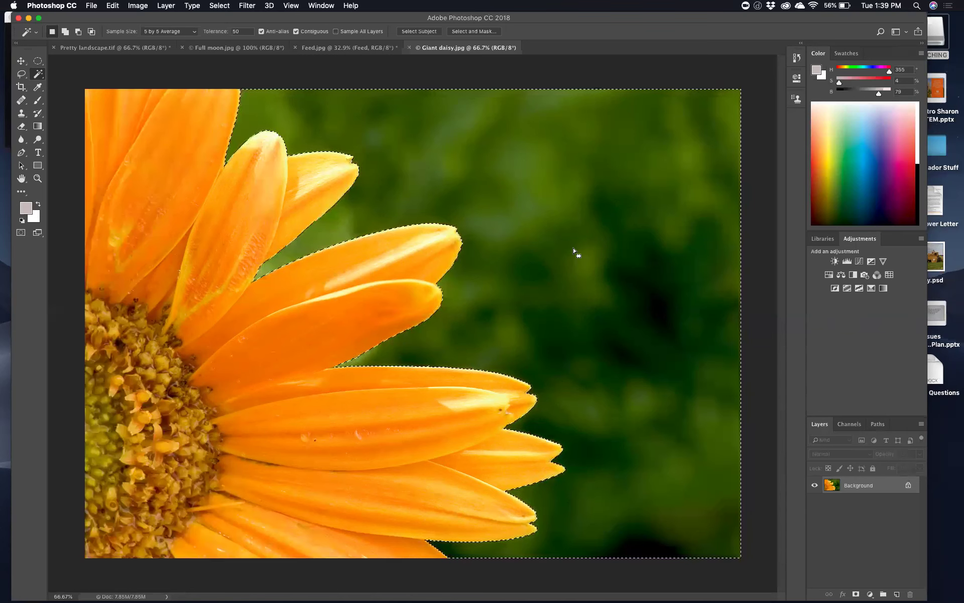
pyautogui.click(130, 50)
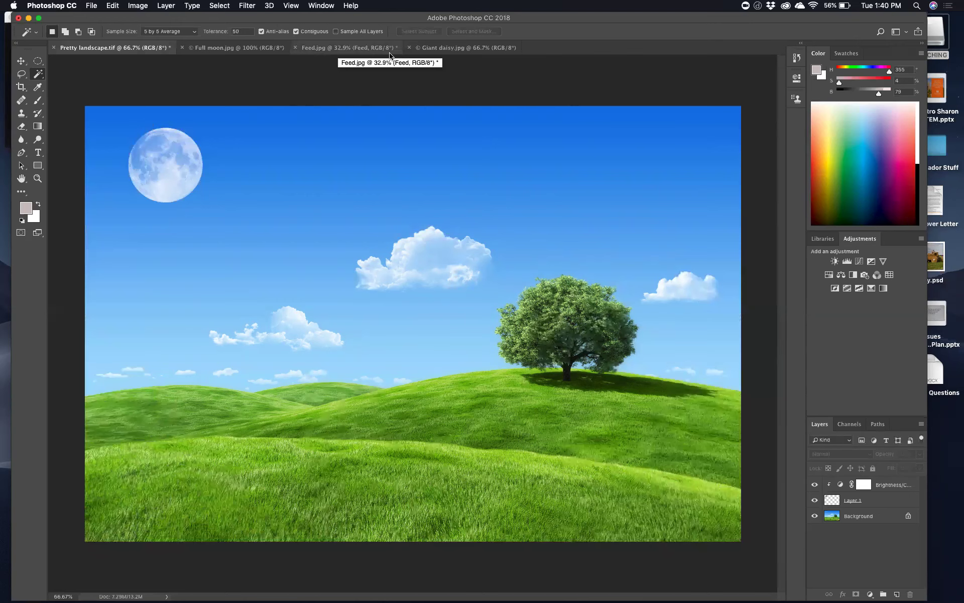
pyautogui.click(356, 48)
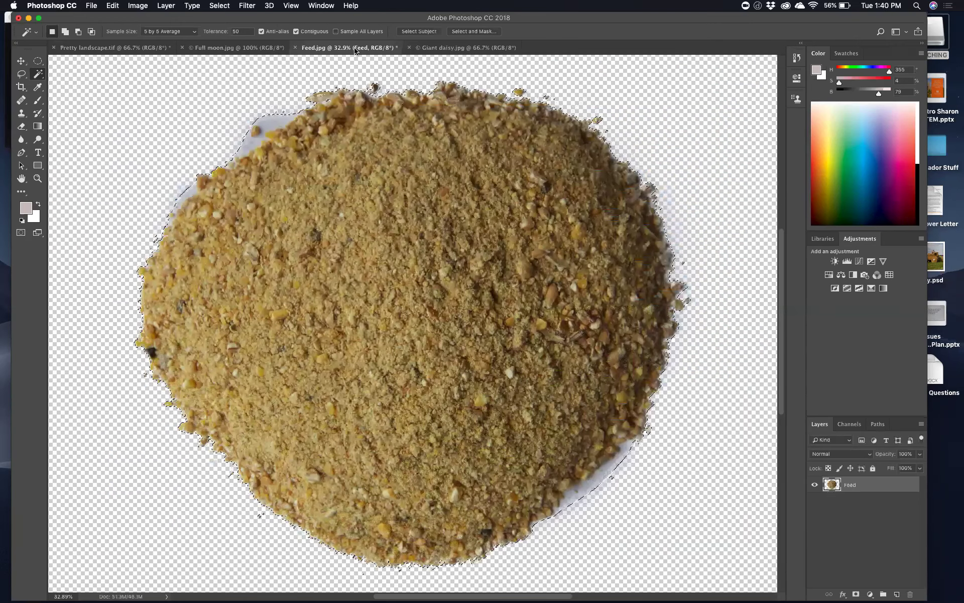
pyautogui.click(444, 52)
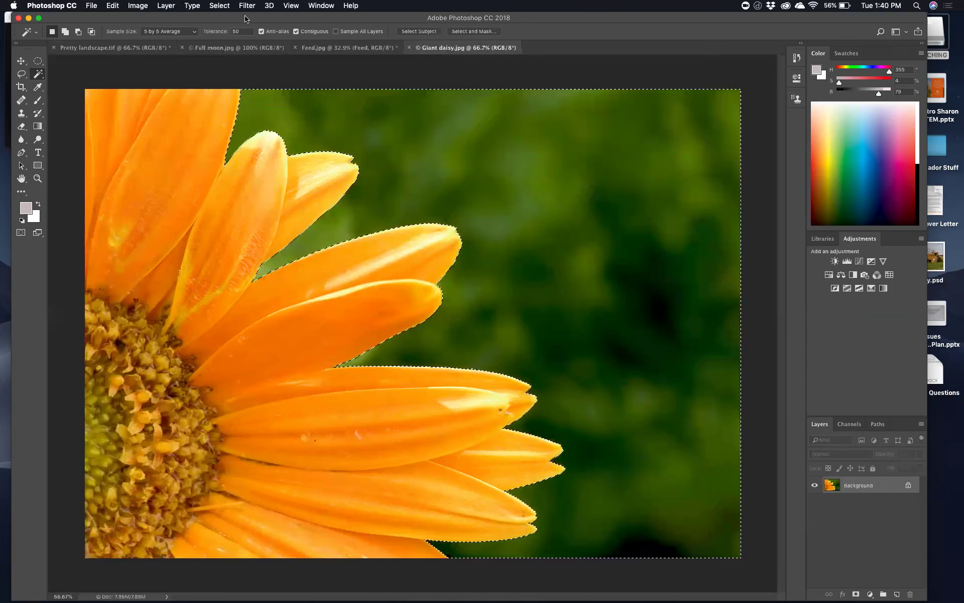
# Step: Invert the selection to the daisy and copy the flower into Pretty landscape.tif as a new layer
pyautogui.click(219, 5)
pyautogui.click(232, 45)
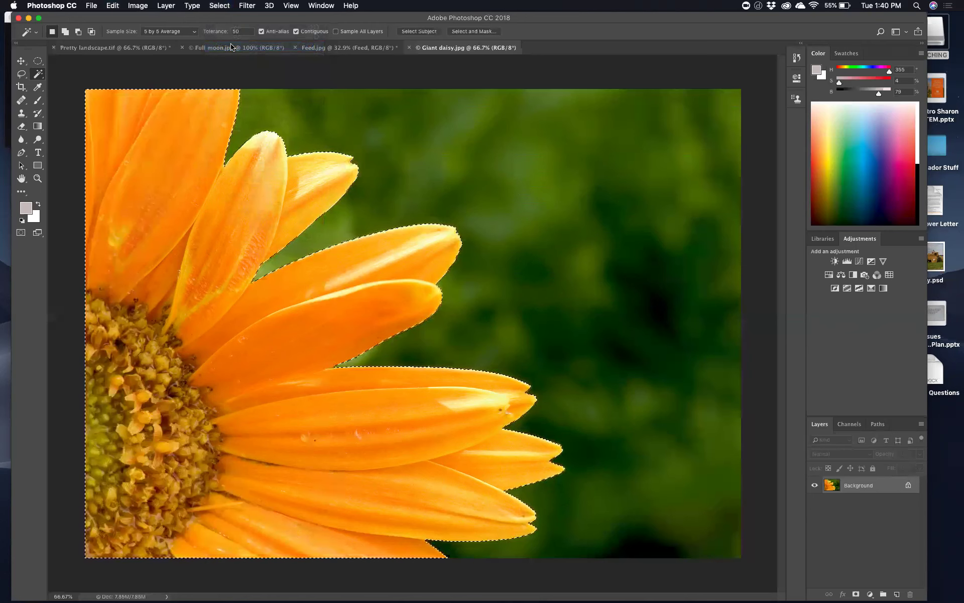
pyautogui.click(145, 49)
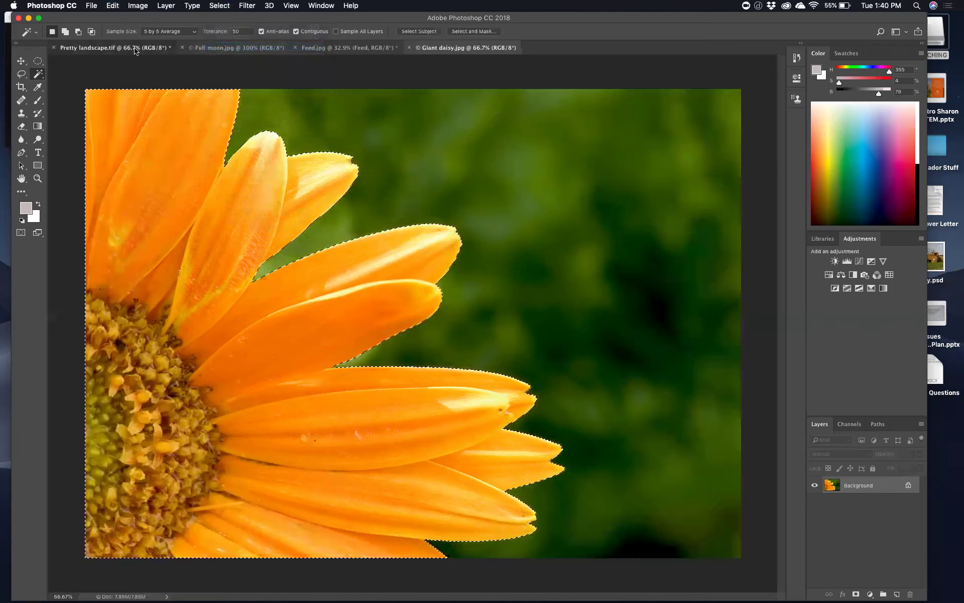
pyautogui.moveTo(275, 224); pyautogui.dragTo(275, 224)
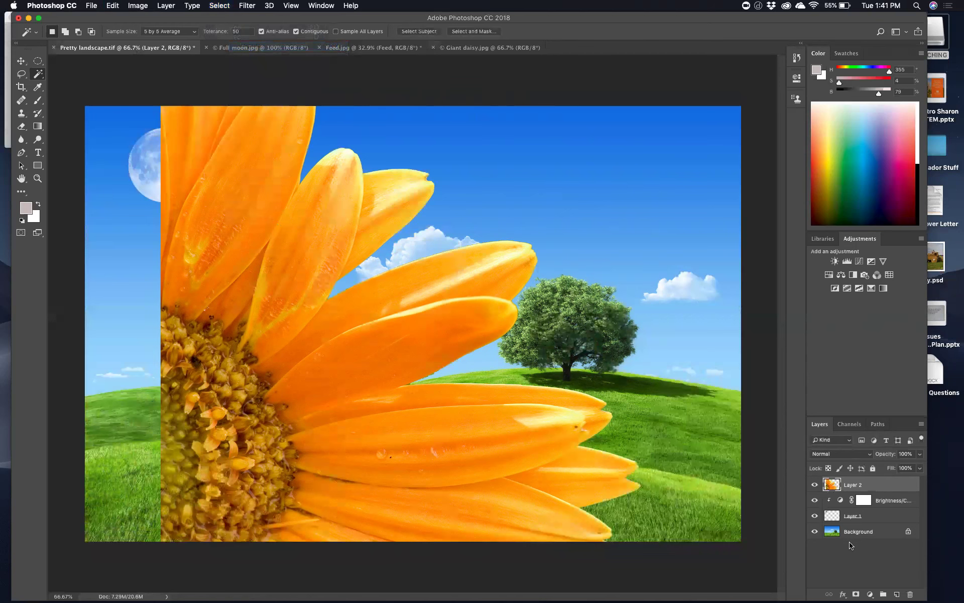
# Step: Remove the daisy layer and place the flower again directly above the Background layer, beneath the moon layer
pyautogui.press('BackSpace')
pyautogui.click(864, 522)
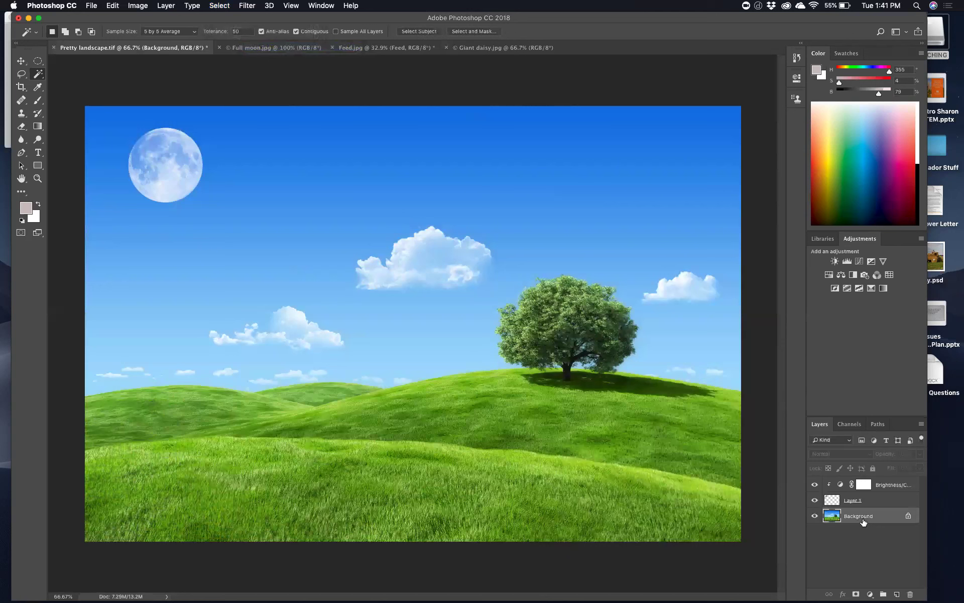
pyautogui.press('super+z')
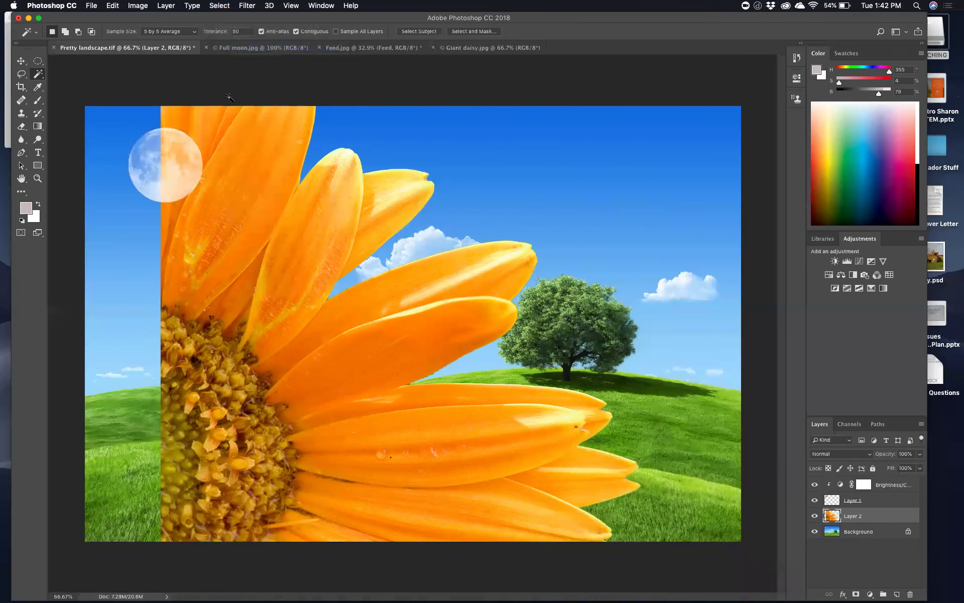
# Step: Clear any selection and shift the daisy layer slightly down and right in the landscape with the Move tool
pyautogui.click(351, 303)
pyautogui.press('super+d')
pyautogui.click(20, 61)
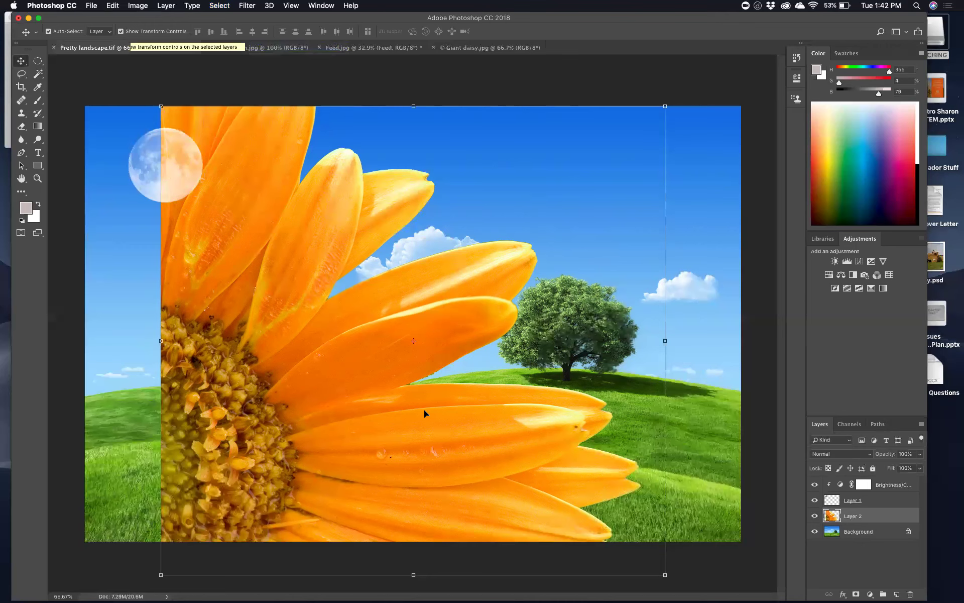
pyautogui.moveTo(423, 409); pyautogui.dragTo(435, 438)
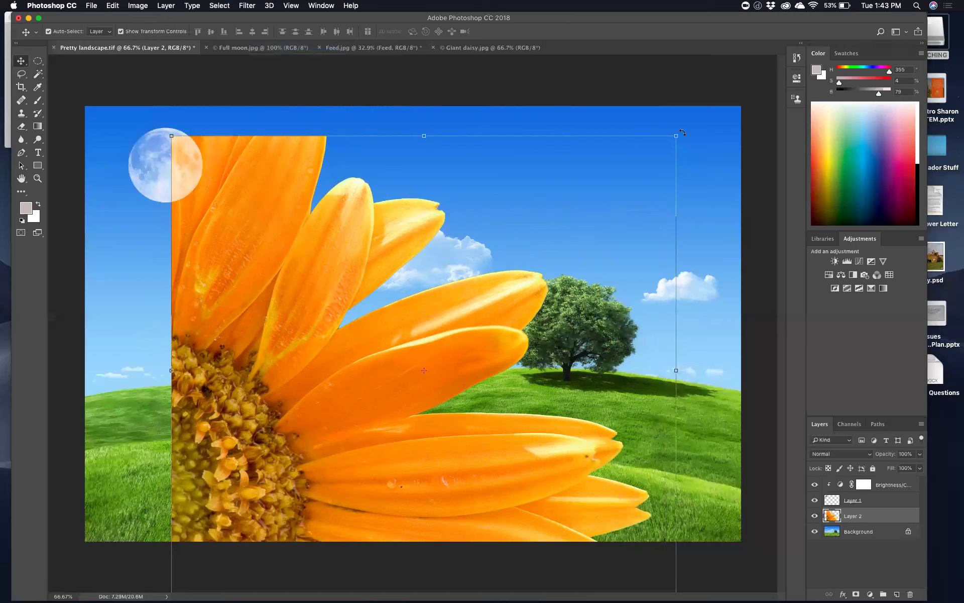
# Step: Try scaling the daisy to about 45%, rotating it about -27.5° and placing it in the landscape's lower-left corner, and undo the transformation
pyautogui.moveTo(682, 132); pyautogui.dragTo(610, 177)
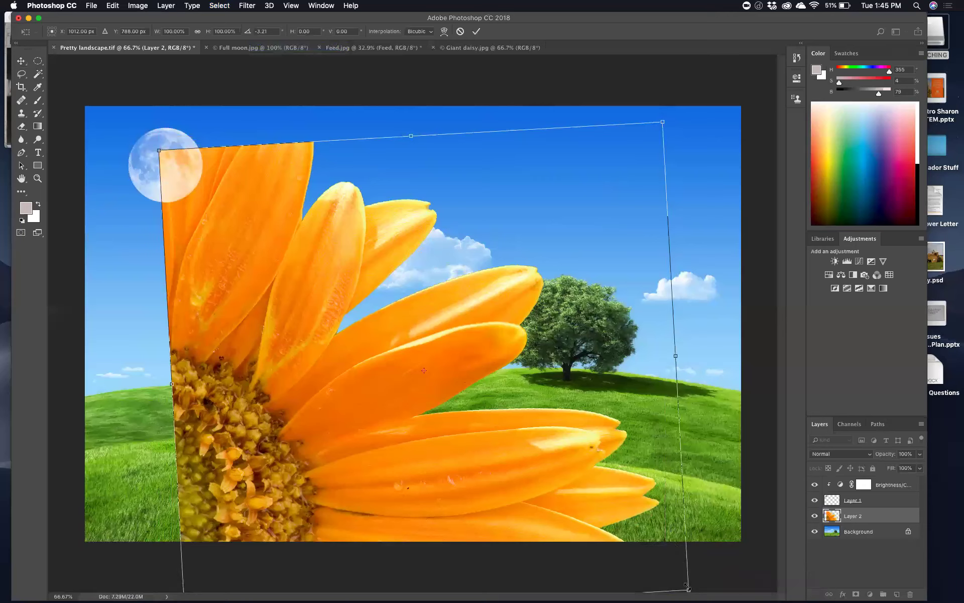
pyautogui.moveTo(688, 588); pyautogui.dragTo(410, 333)
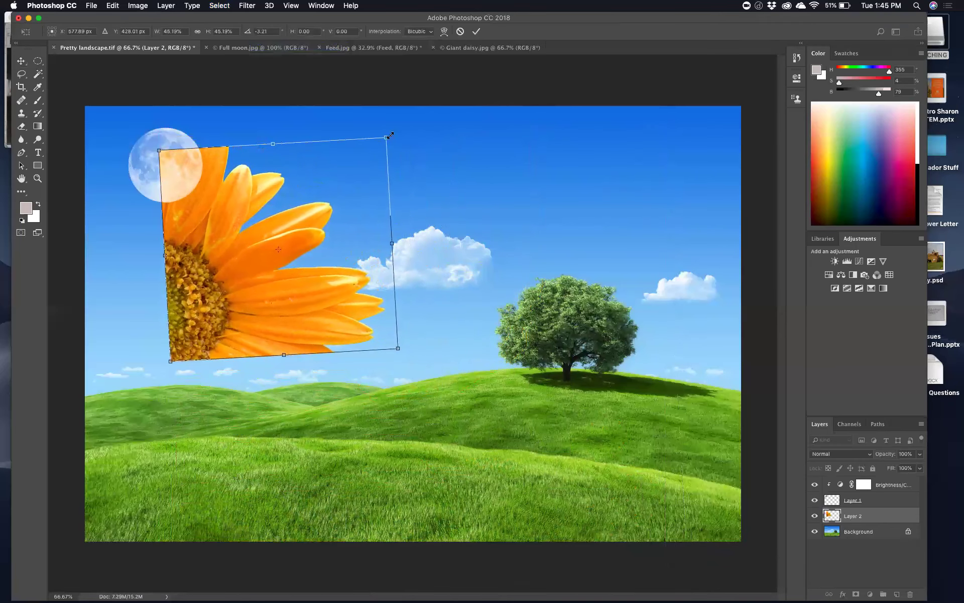
pyautogui.moveTo(398, 133); pyautogui.dragTo(341, 94)
pyautogui.moveTo(302, 221); pyautogui.dragTo(183, 424)
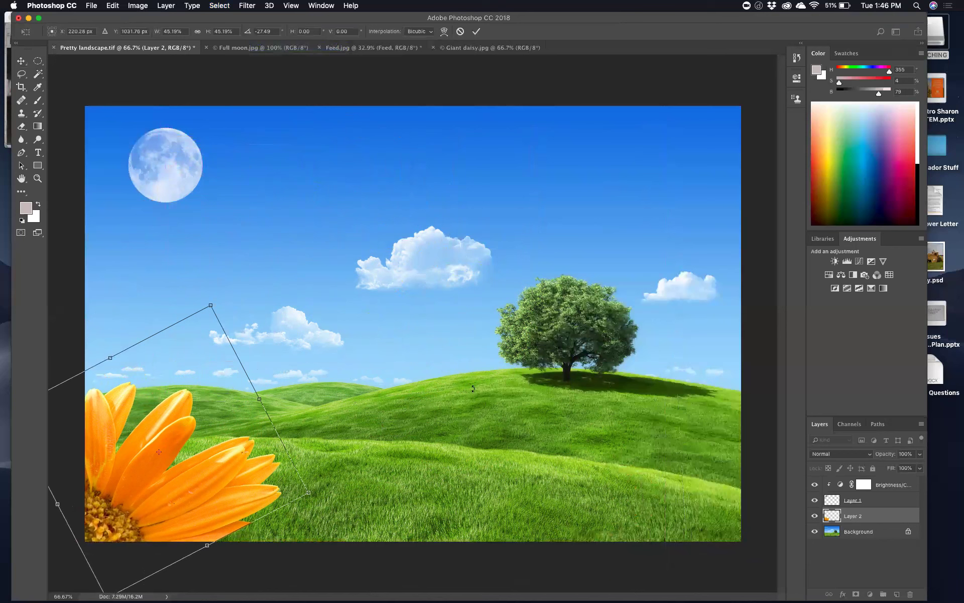
pyautogui.moveTo(213, 456); pyautogui.dragTo(220, 472)
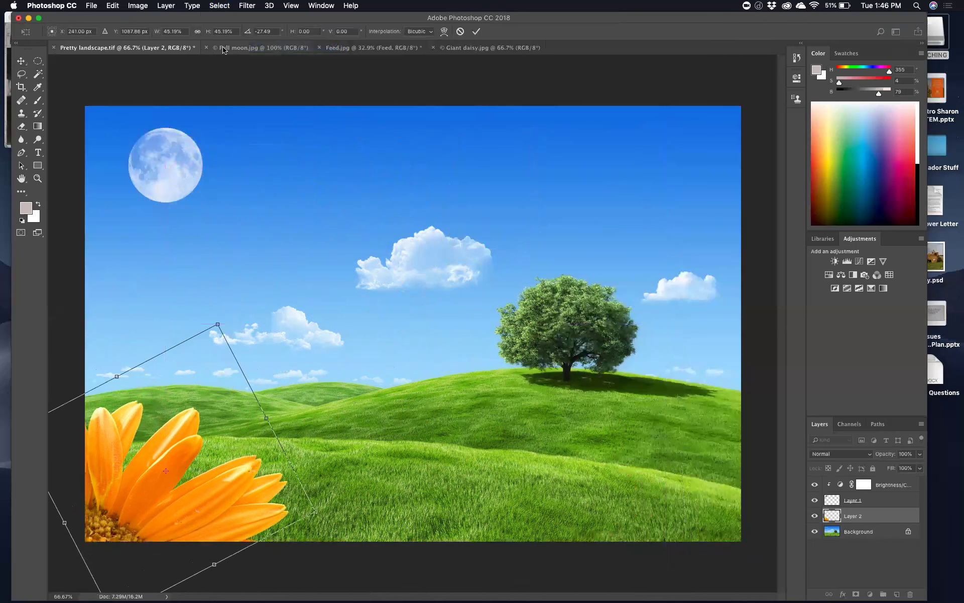
pyautogui.press('Return')
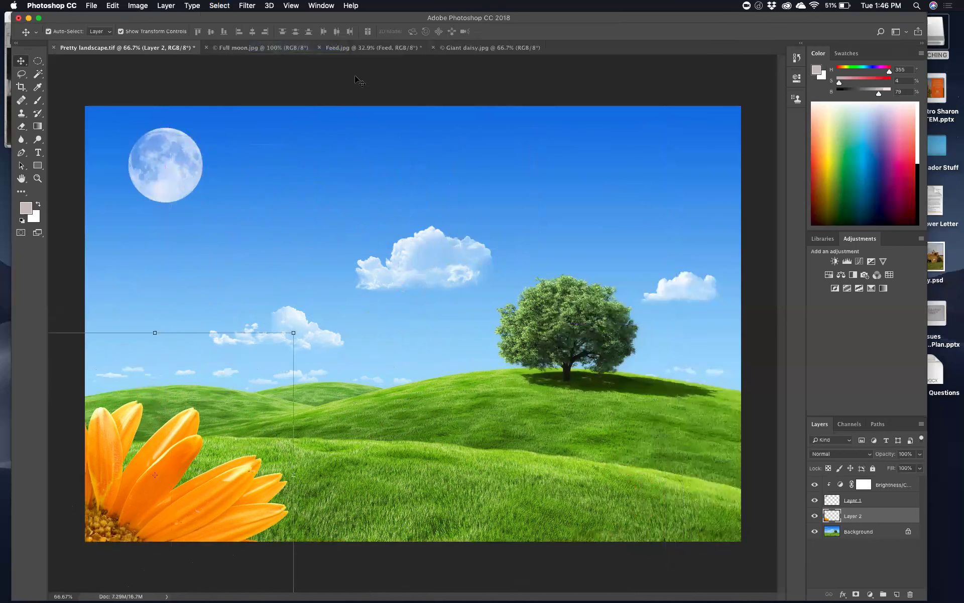
pyautogui.press('super+z')
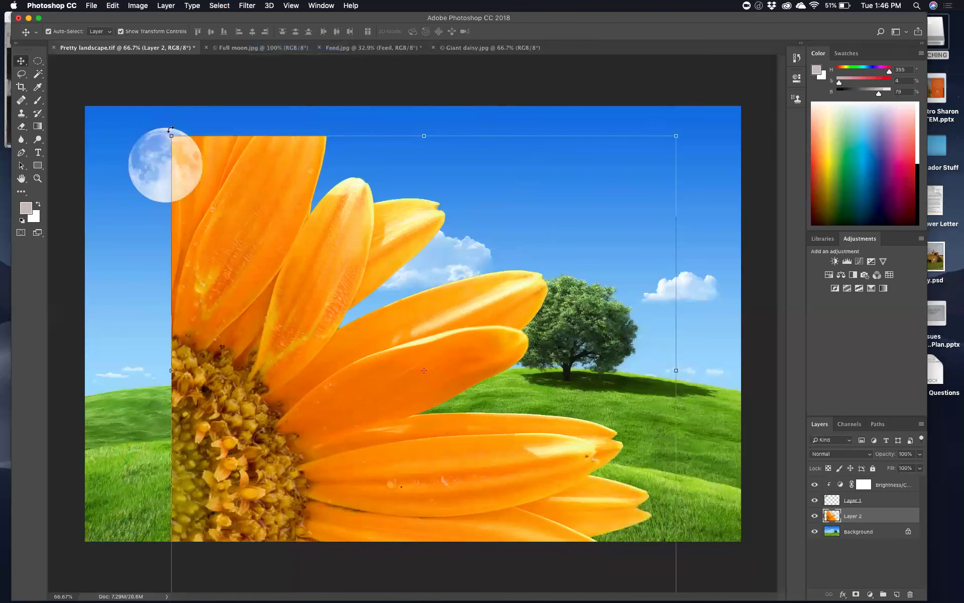
# Step: Scale the daisy to about 61%, rotate it about -22.3°, position it in the landscape's lower-left corner and apply the transformation
pyautogui.moveTo(172, 136); pyautogui.dragTo(333, 353)
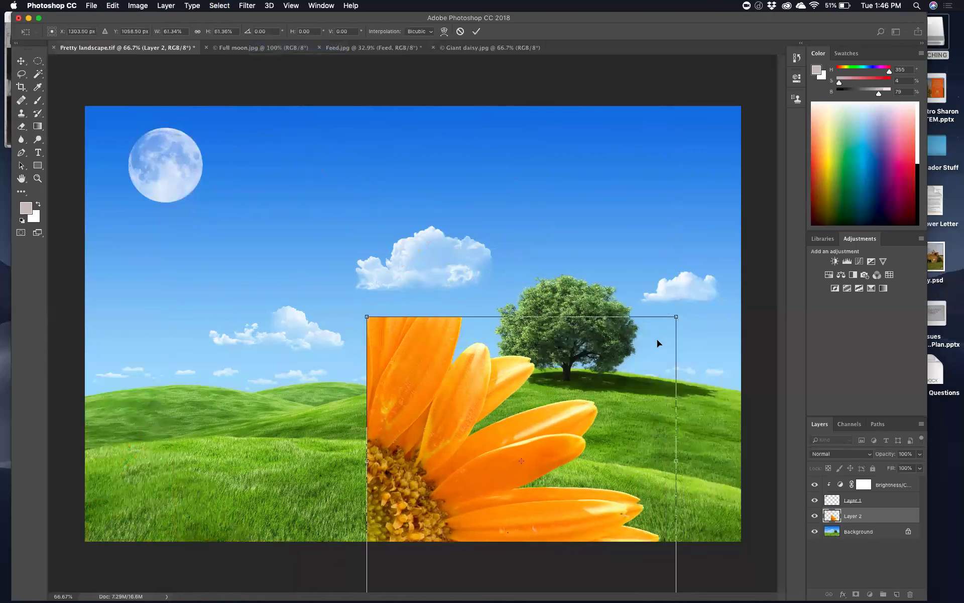
pyautogui.moveTo(615, 342); pyautogui.dragTo(332, 260)
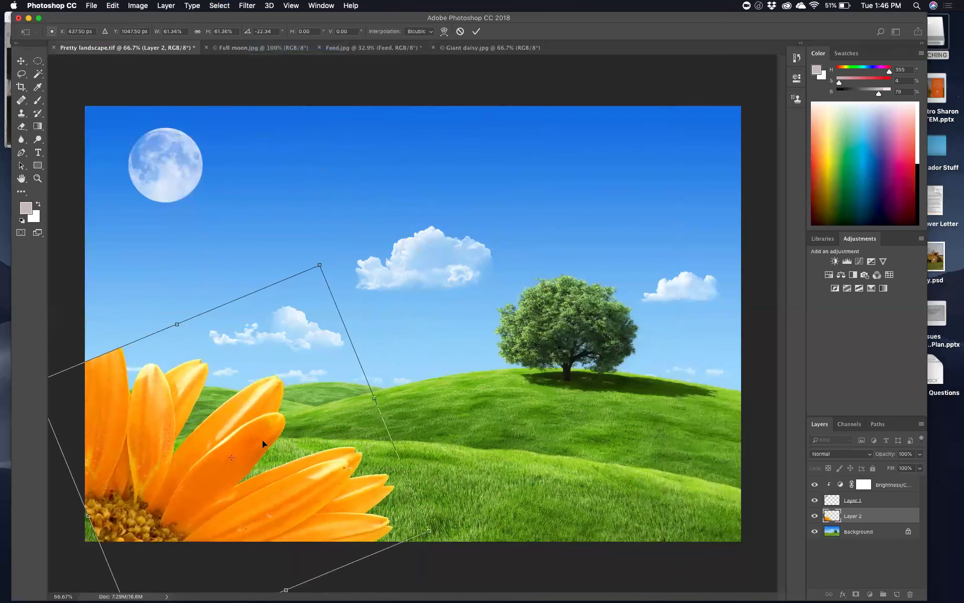
pyautogui.moveTo(262, 439); pyautogui.dragTo(245, 450)
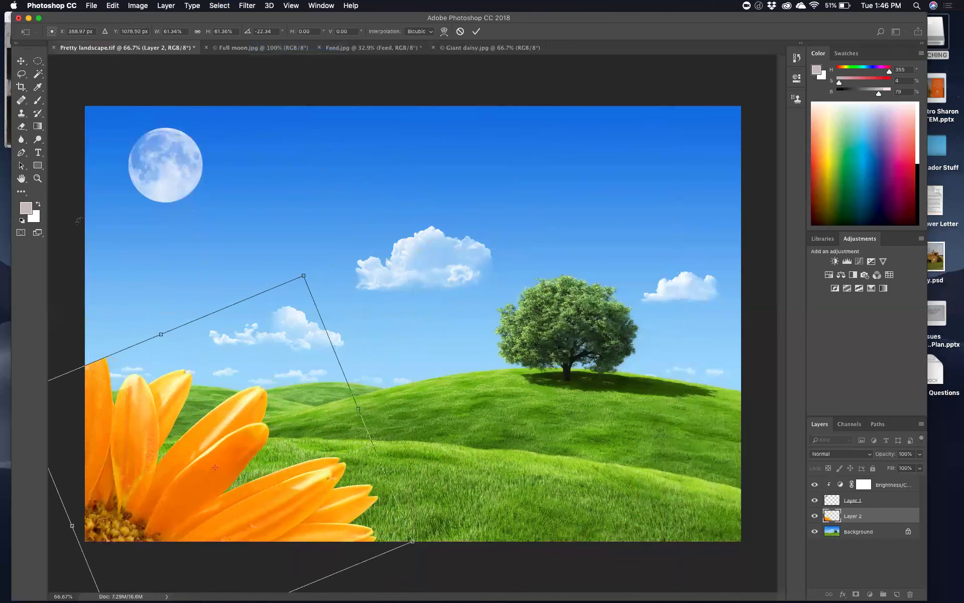
pyautogui.click(20, 63)
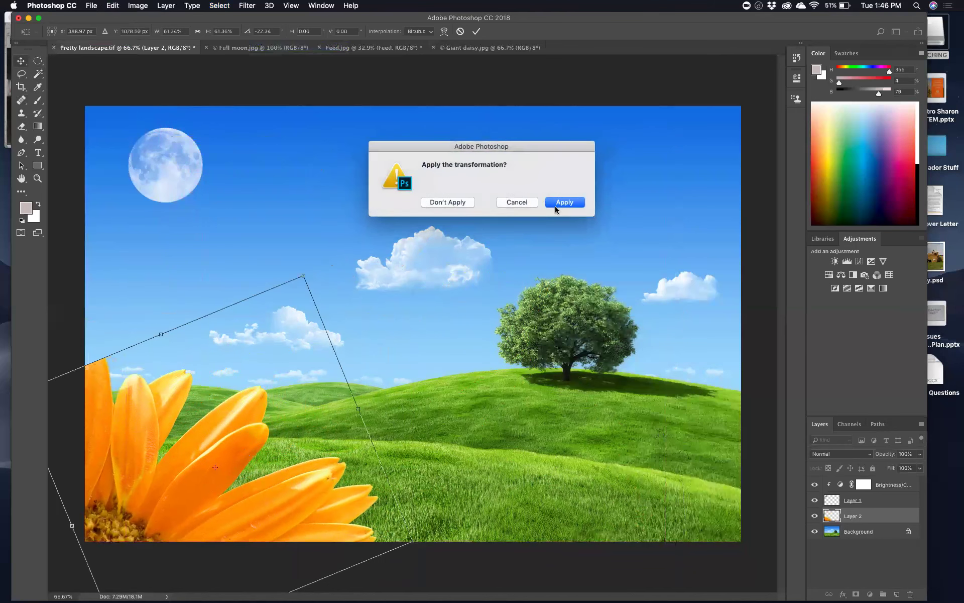
pyautogui.click(555, 206)
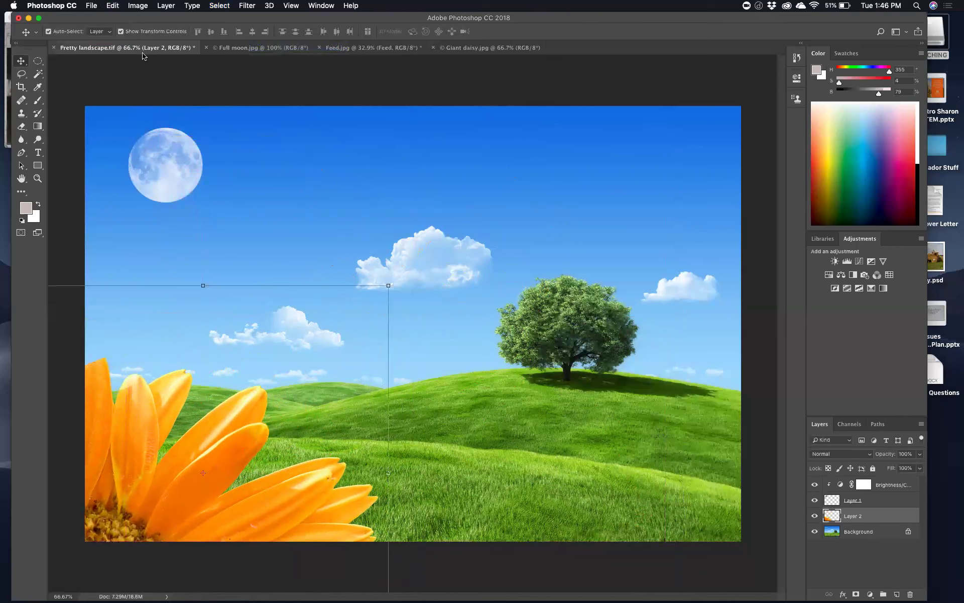
# Step: Nudge the daisy slightly to the left with the transform controls hidden, and show the controls again
pyautogui.click(121, 31)
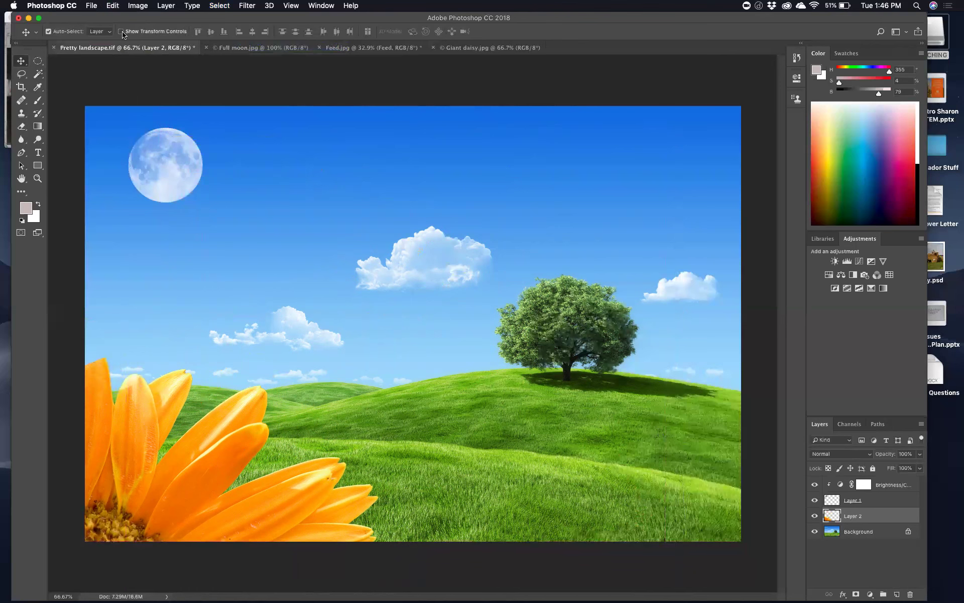
pyautogui.moveTo(179, 418); pyautogui.dragTo(149, 417)
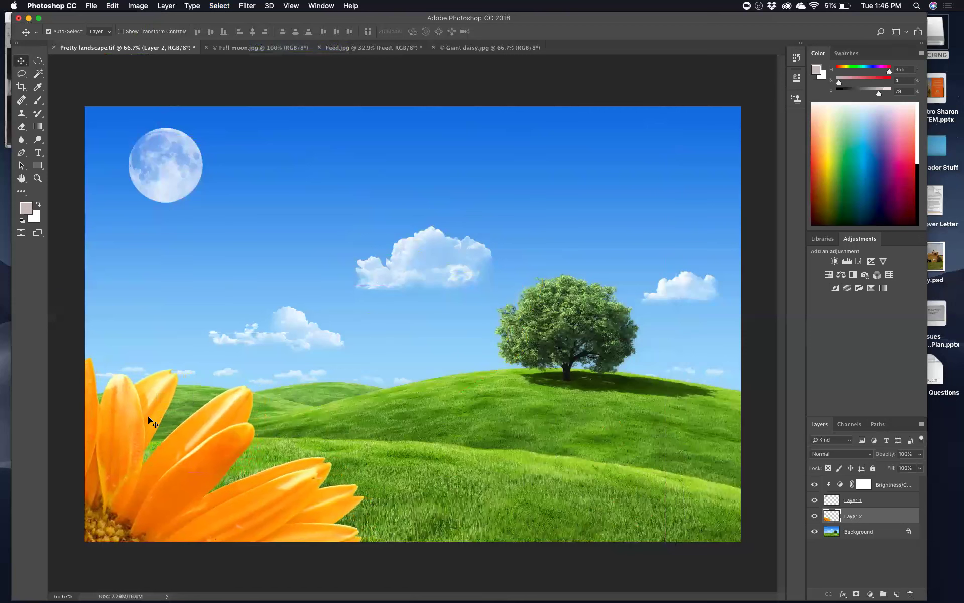
pyautogui.click(121, 31)
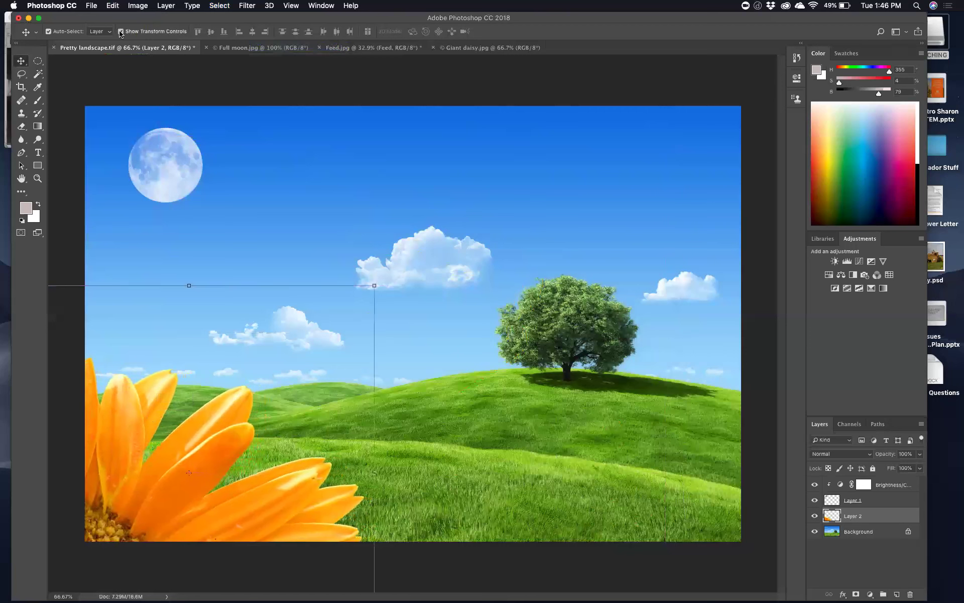
# Step: Rotate the daisy by about -3°, apply the transformation and turn off the transform controls
pyautogui.moveTo(376, 282); pyautogui.dragTo(373, 275)
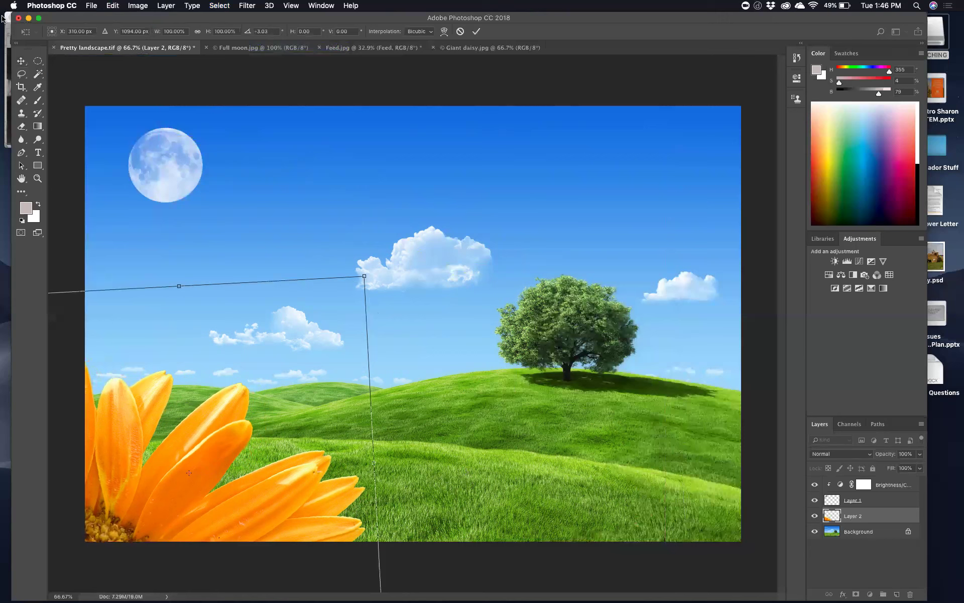
pyautogui.click(21, 61)
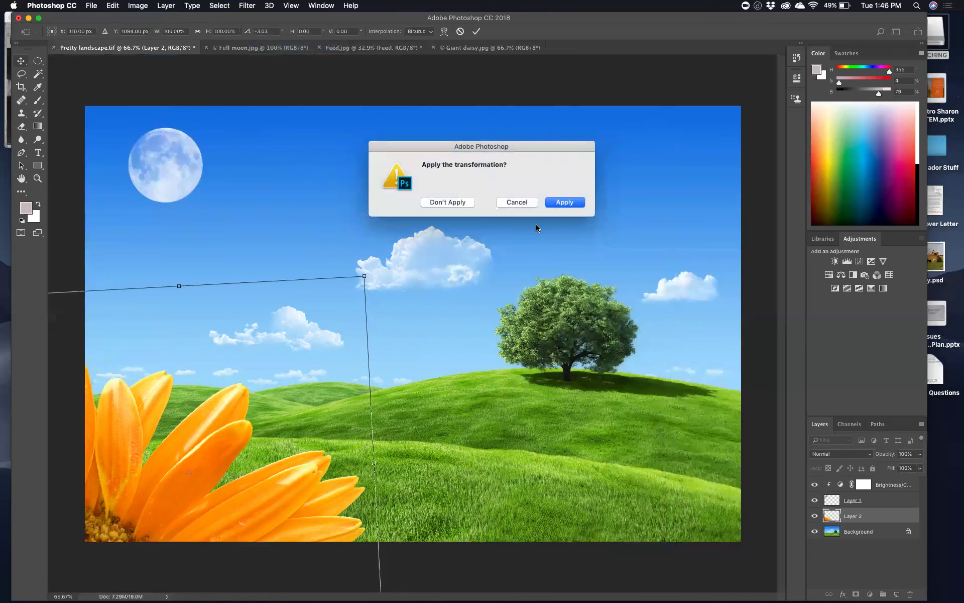
pyautogui.click(568, 204)
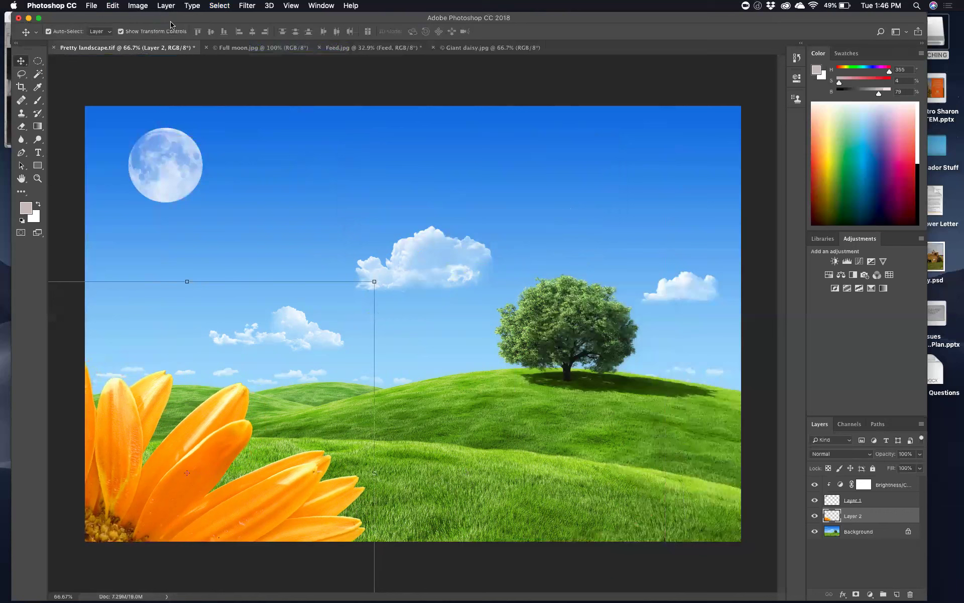
pyautogui.click(121, 32)
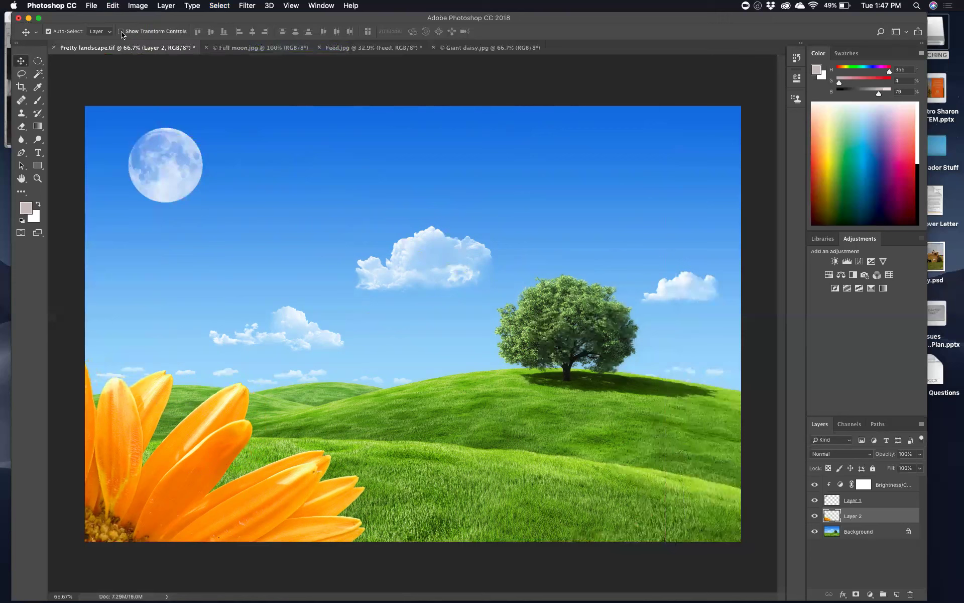
# Step: Switch to the Lecture Files folder in Finder and open Yamaha-Logo.jpg with Adobe Photoshop CC 2018
pyautogui.hotkey('ctrl', 'Up')
pyautogui.click(213, 201)
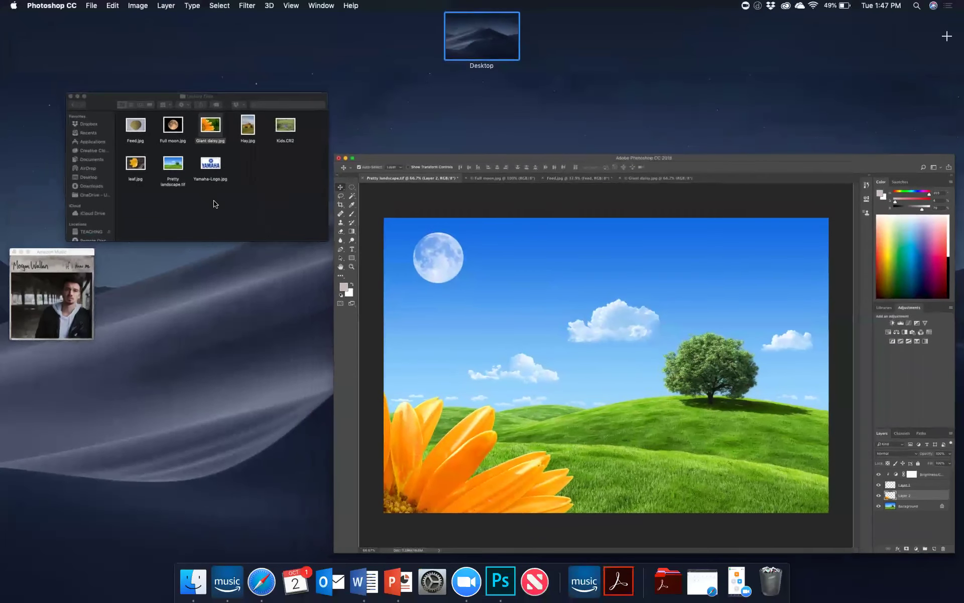
pyautogui.click(457, 188)
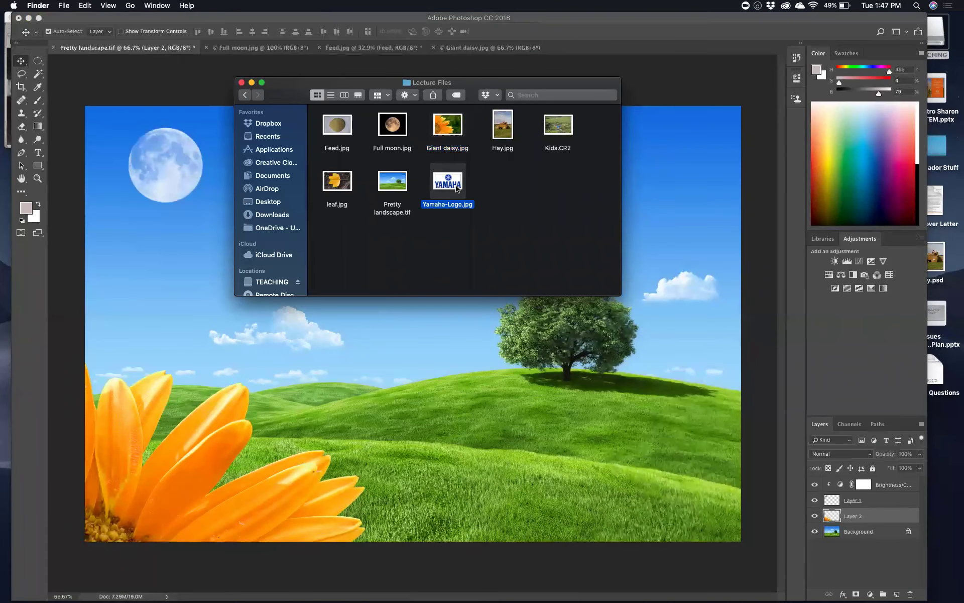
pyautogui.rightClick(457, 189)
pyautogui.moveTo(504, 200)
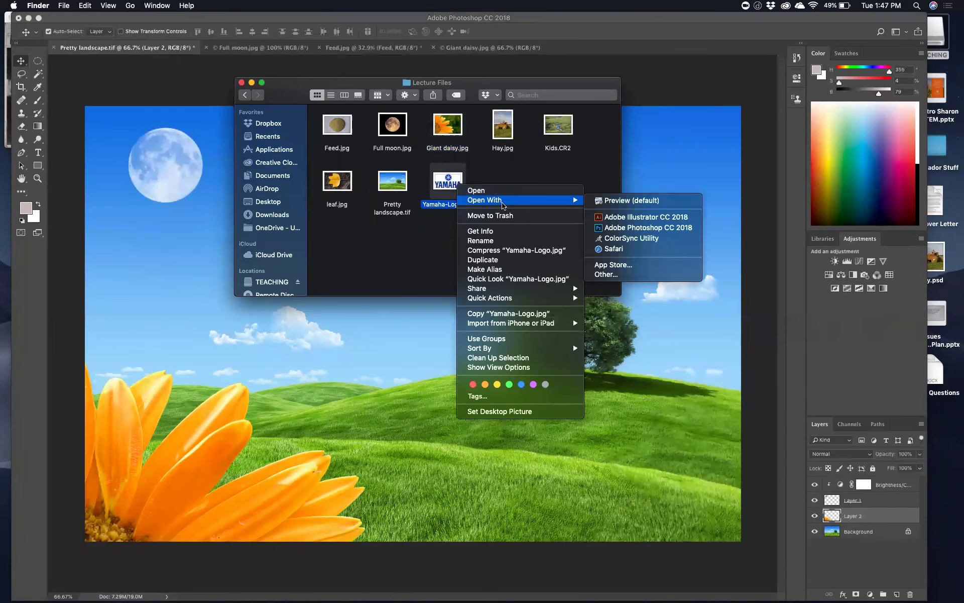
pyautogui.click(630, 227)
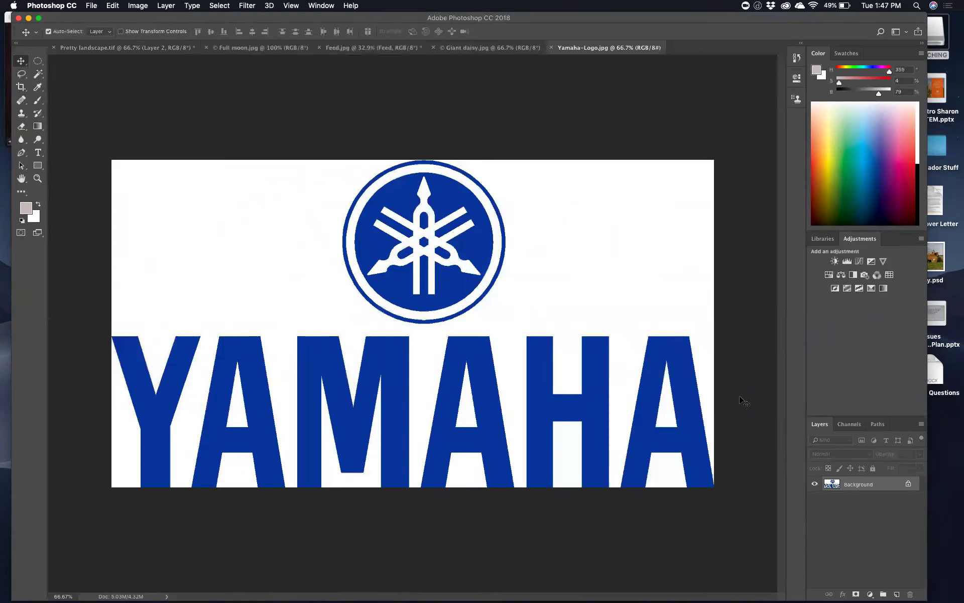
# Step: Convert the logo image's Background into an unlocked layer named "logo"
pyautogui.doubleClick(875, 485)
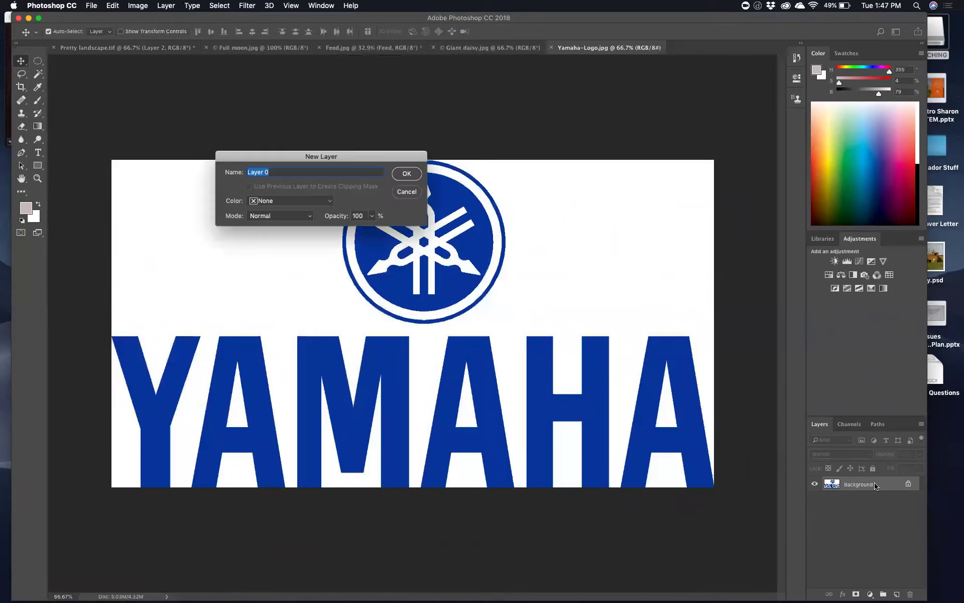
pyautogui.write('logo')
pyautogui.click(415, 173)
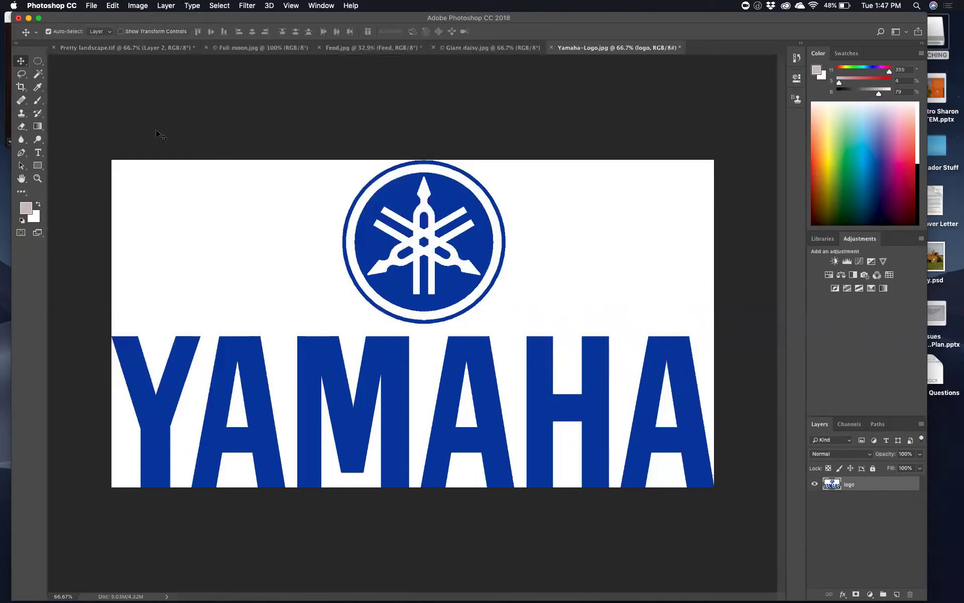
# Step: Select the white background around the Yamaha logo with the Magic Wand, try deleting it, and undo the deletion
pyautogui.click(39, 76)
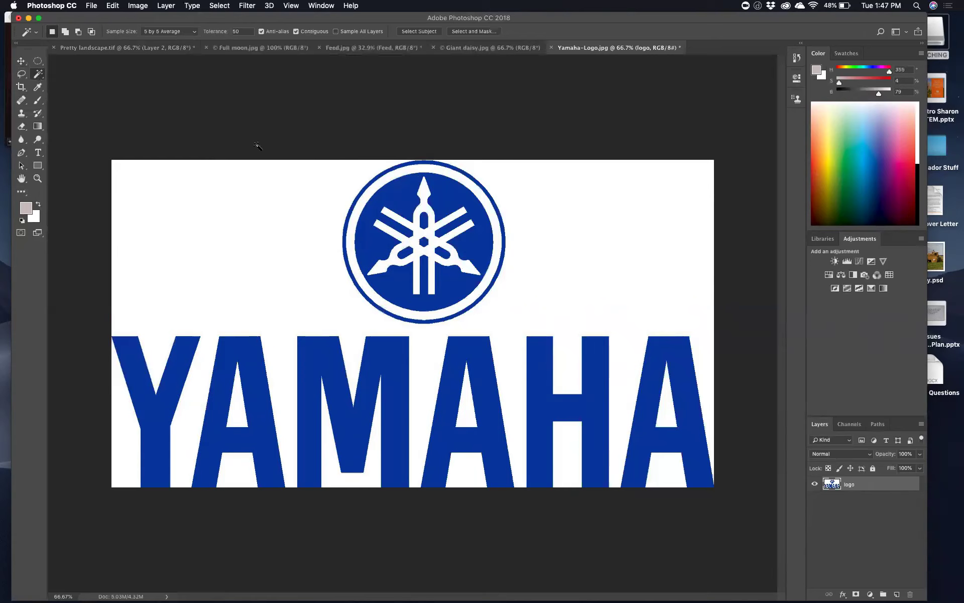
pyautogui.click(600, 266)
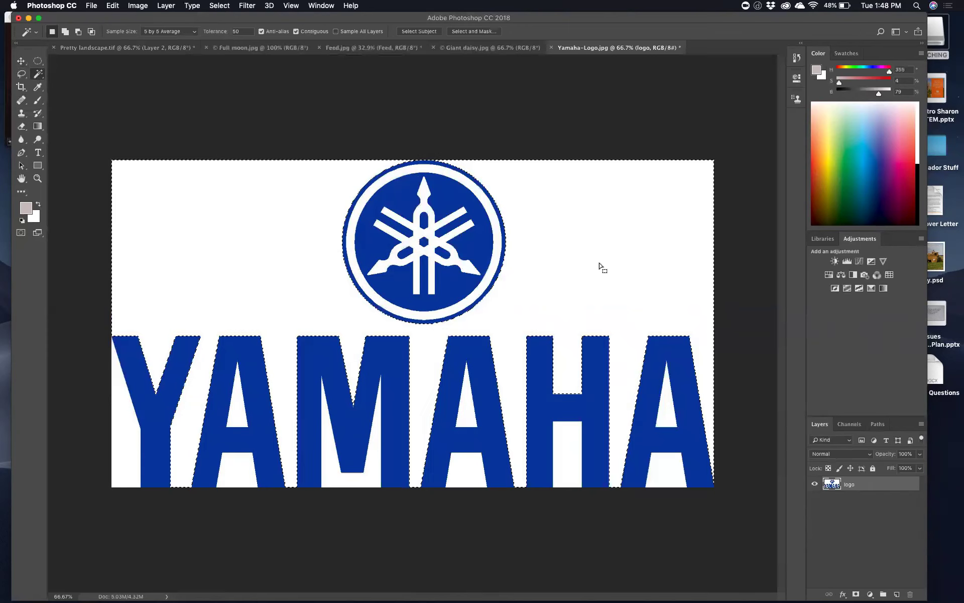
pyautogui.press('Delete')
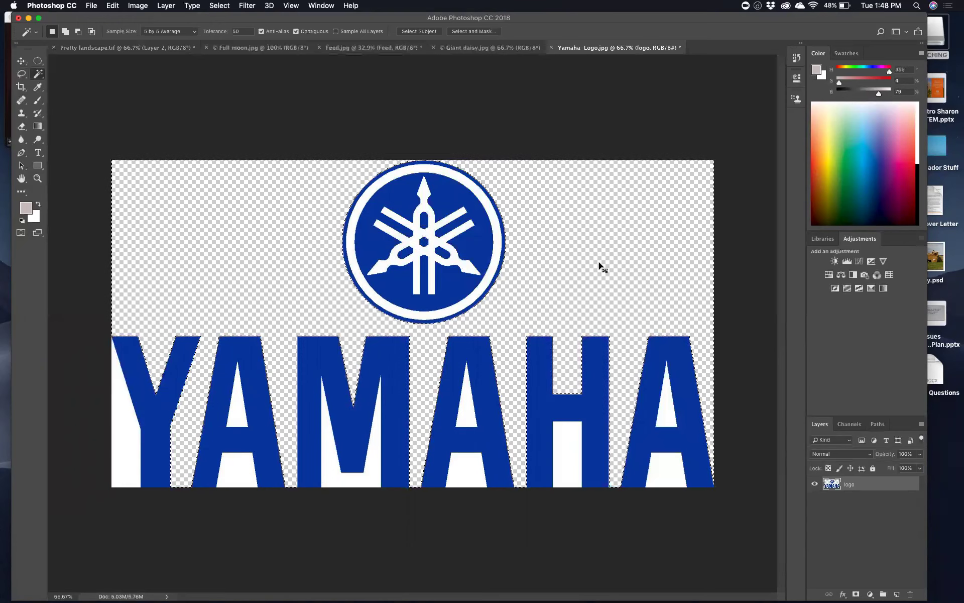
pyautogui.press('super+z')
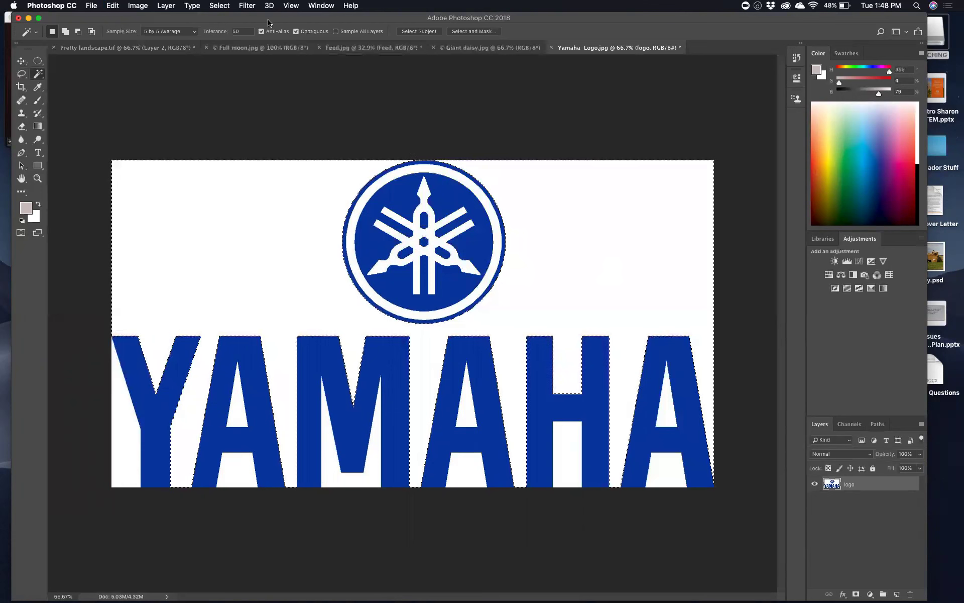
# Step: Try extending the selection to all similar white areas and deleting them, and undo both the deletion and the extended selection
pyautogui.click(217, 7)
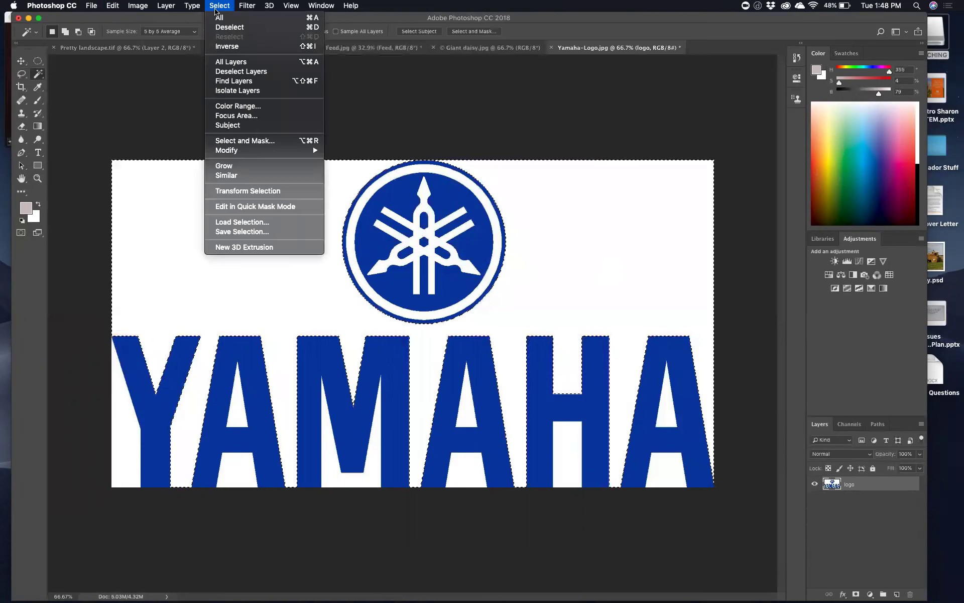
pyautogui.click(258, 176)
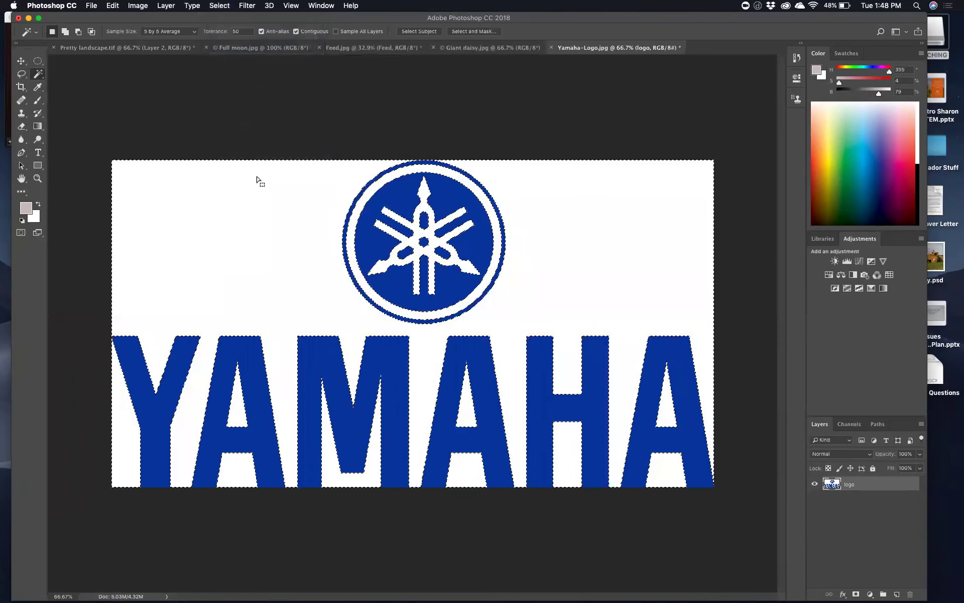
pyautogui.press('Delete')
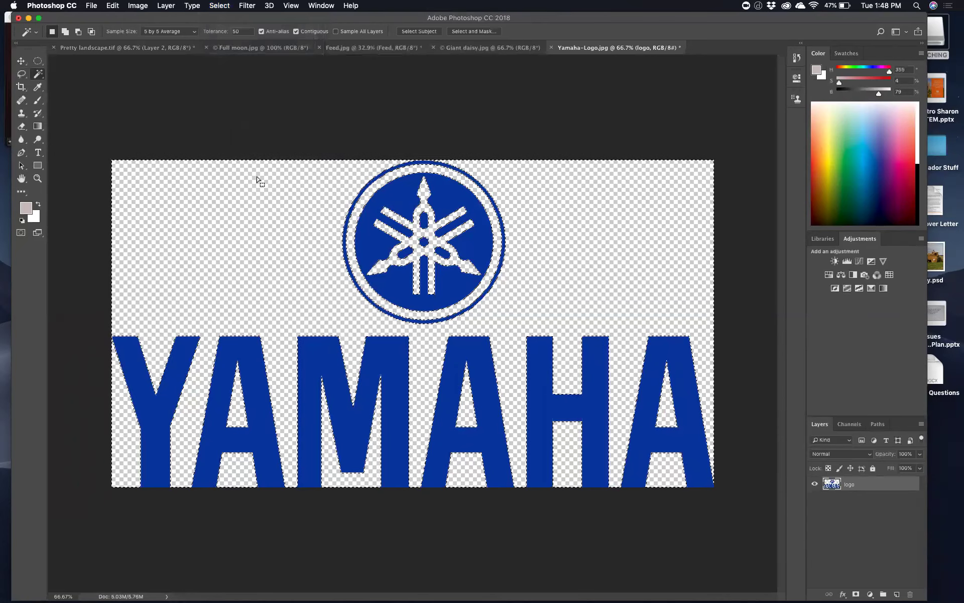
pyautogui.press('super+BackSpace')
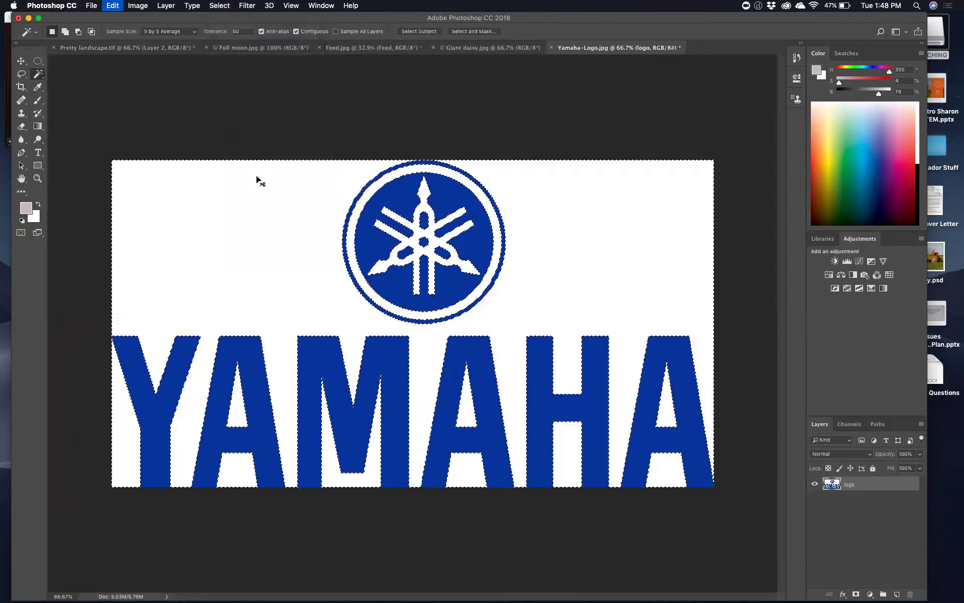
pyautogui.press('super+d')
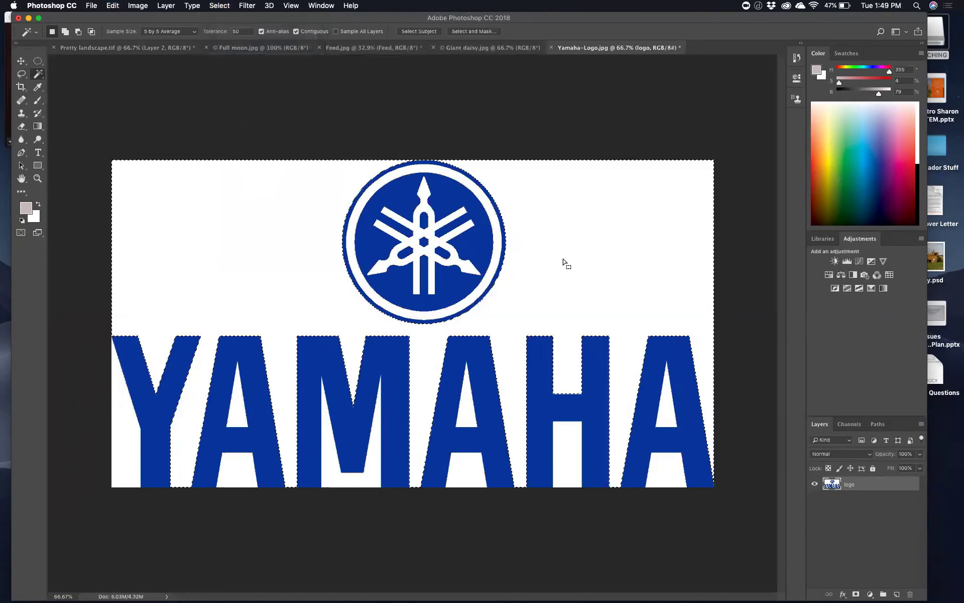
# Step: Delete the white areas around the logo, inside the letter M and in the emblem's central symbol, using the Magic Wand
pyautogui.press('super+alt+z')
pyautogui.press('super+alt+z')
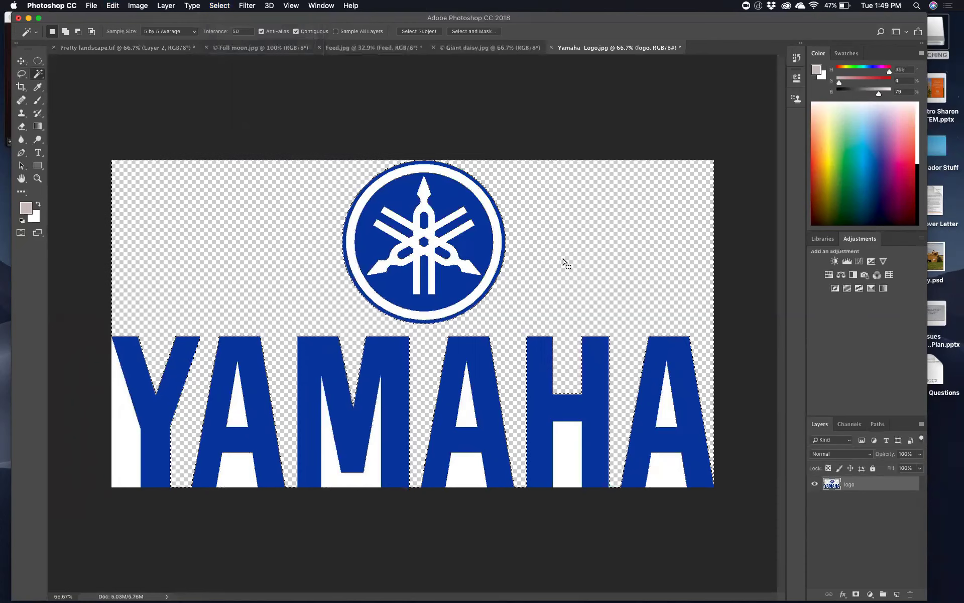
pyautogui.click(373, 478)
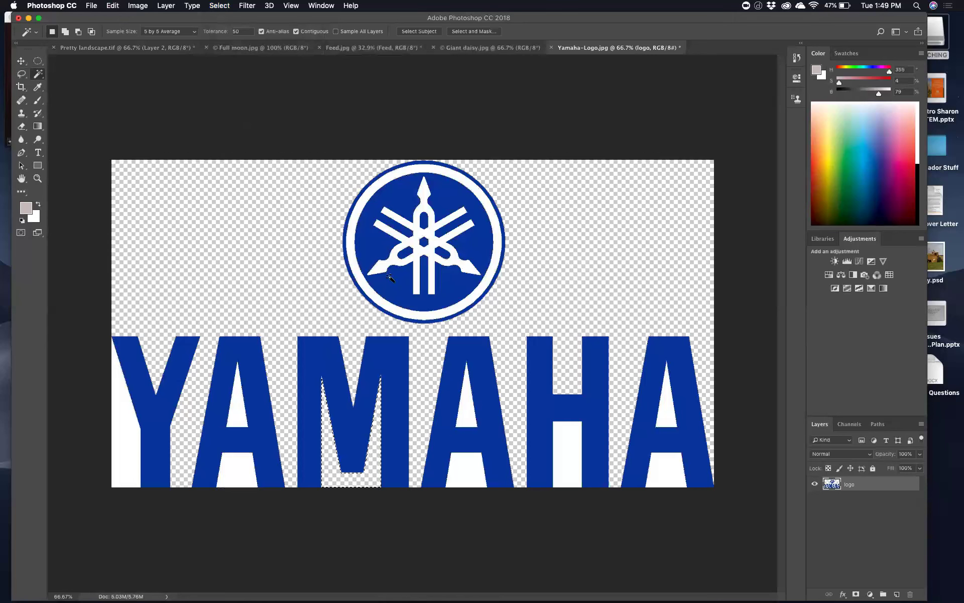
pyautogui.click(417, 223)
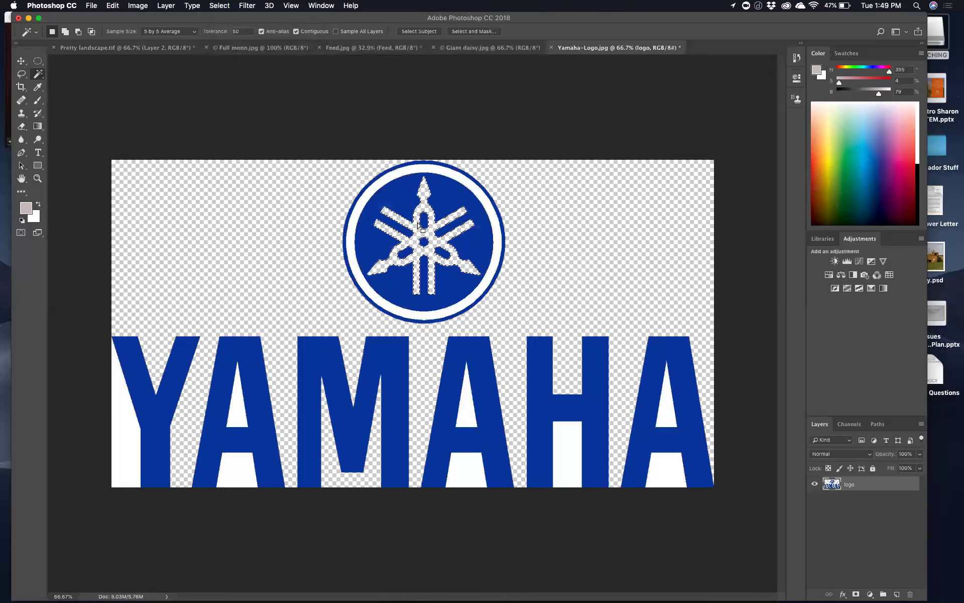
# Step: Switch to the Lecture Files folder in Finder and open leaf.jpg with Adobe Photoshop CC 2018
pyautogui.hotkey('ctrl', 'Up')
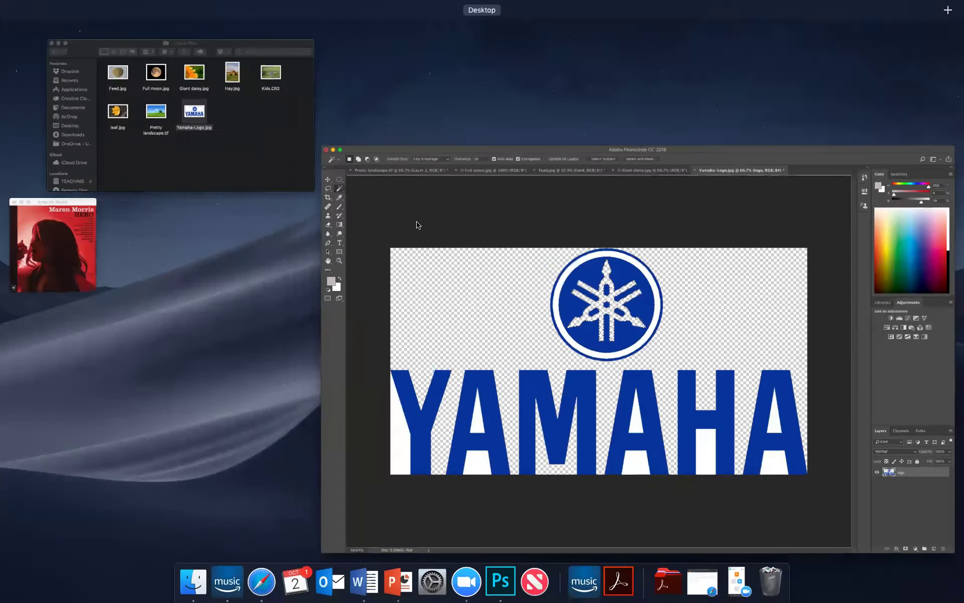
pyautogui.click(273, 99)
pyautogui.click(322, 211)
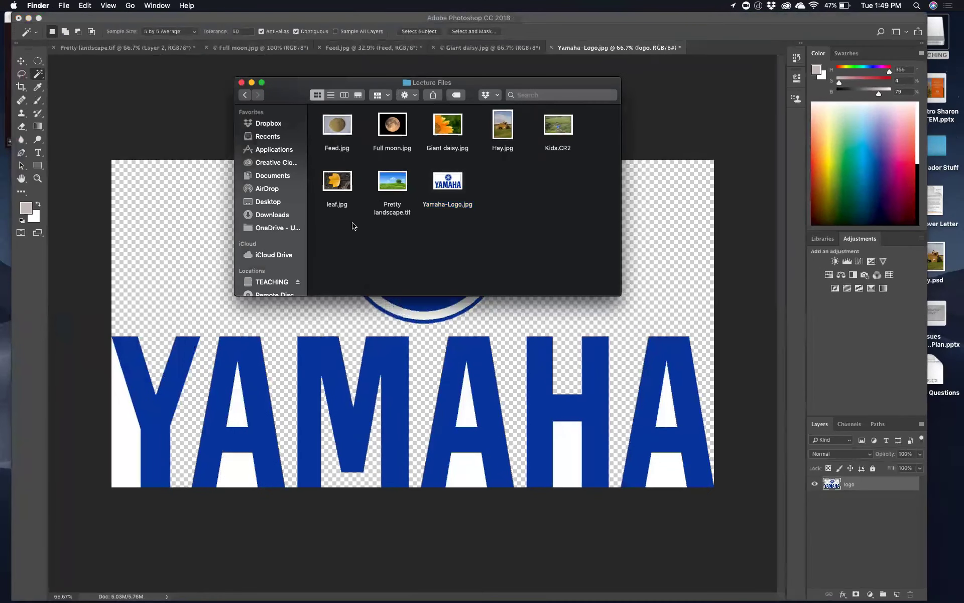
pyautogui.rightClick(340, 190)
pyautogui.moveTo(432, 201)
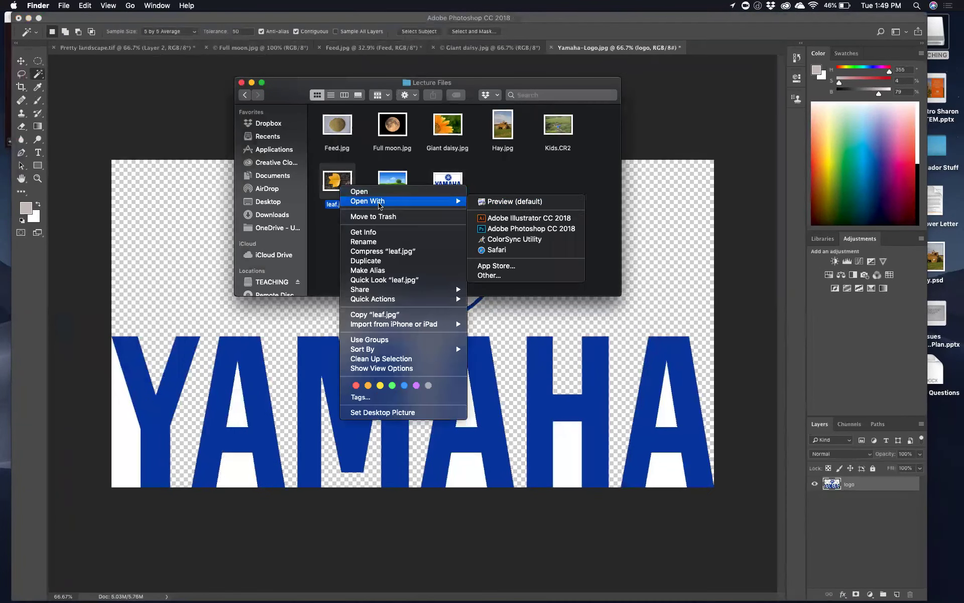
pyautogui.click(535, 230)
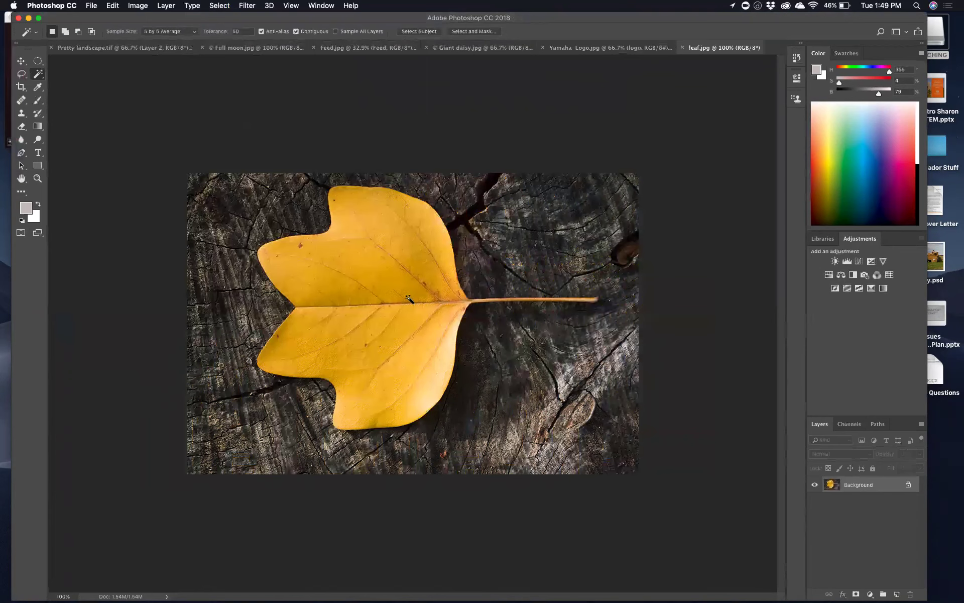
# Step: Activate the Quick Selection tool for the leaf image and set its brush size to 45 px
pyautogui.scroll(5, 439, 278)
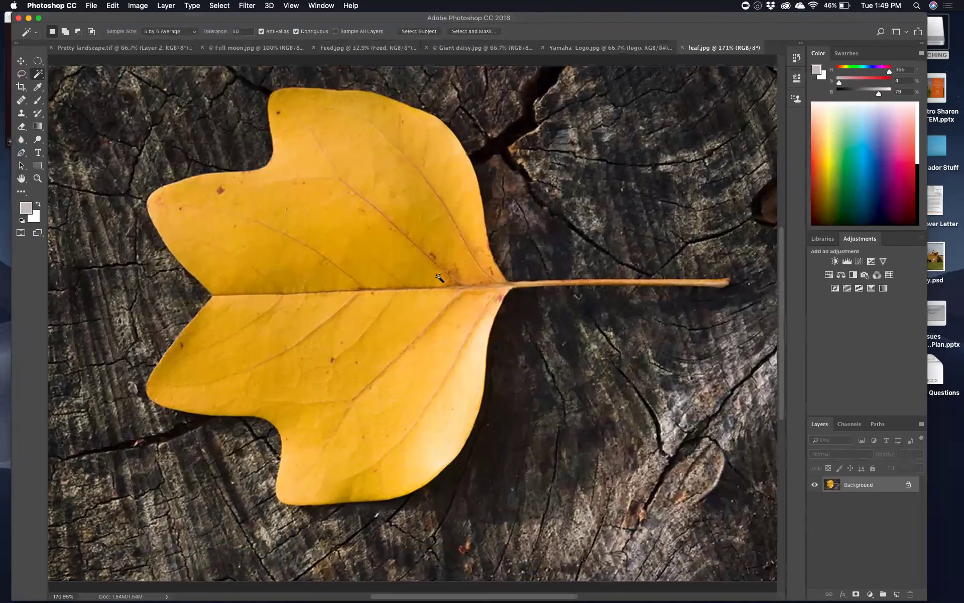
pyautogui.scroll(2, 439, 278)
pyautogui.scroll(-2, 439, 278)
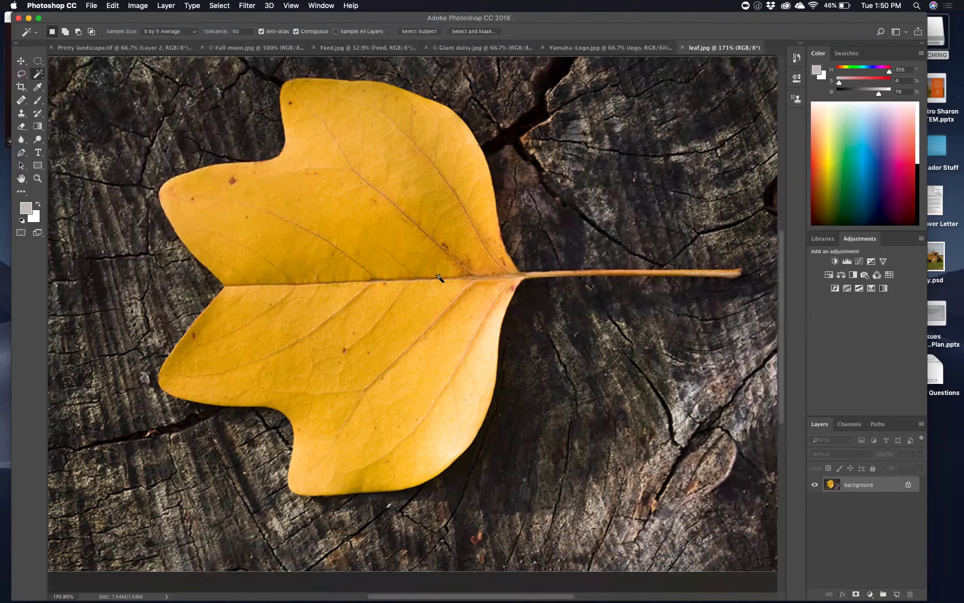
pyautogui.rightClick(37, 76)
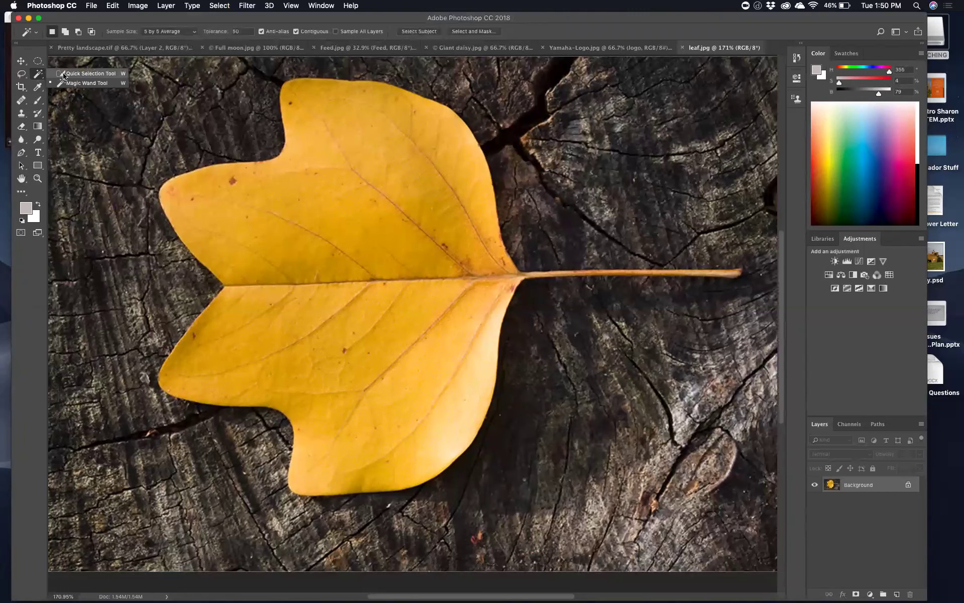
pyautogui.click(86, 73)
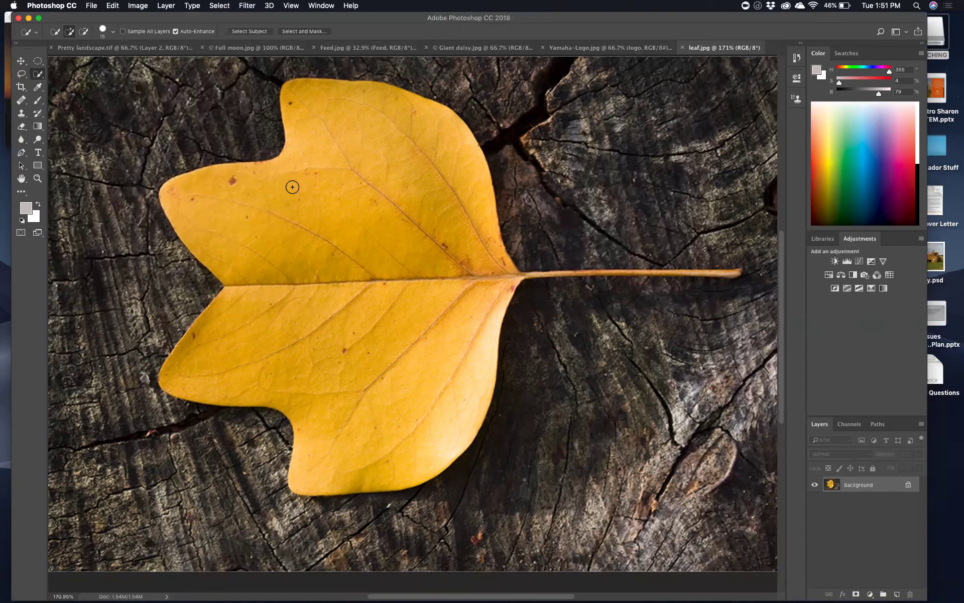
pyautogui.press('[')
pyautogui.press(']')
pyautogui.press(']')
pyautogui.press(']')
pyautogui.press(']')
pyautogui.press(']')
pyautogui.press(']')
pyautogui.press(']')
pyautogui.press('[')
pyautogui.press('[')
pyautogui.click(112, 34)
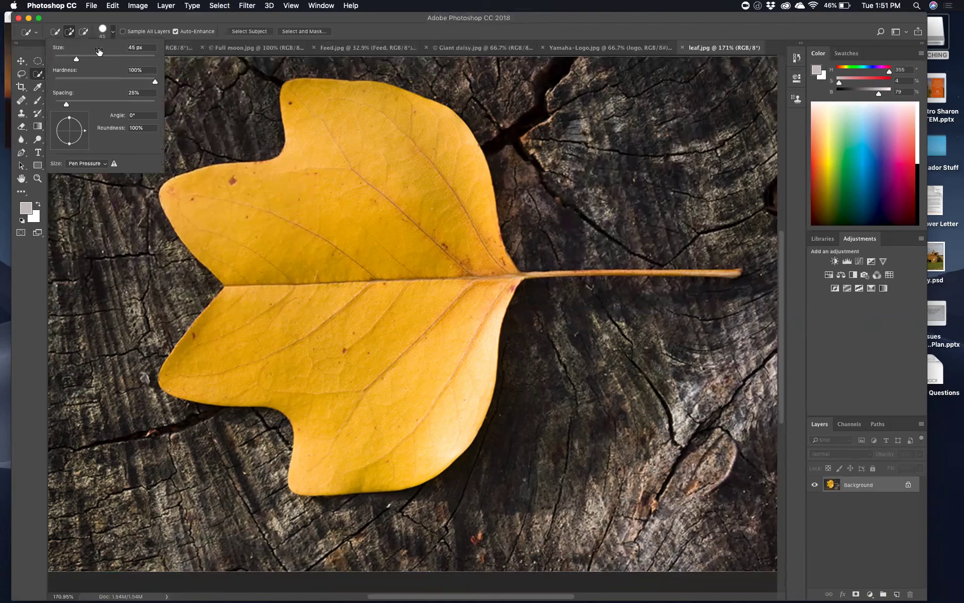
# Step: Clear a small trial selection at the leaf's centre and select the whole yellow leaf blade with the Quick Selection tool
pyautogui.click(382, 279)
pyautogui.click(382, 278)
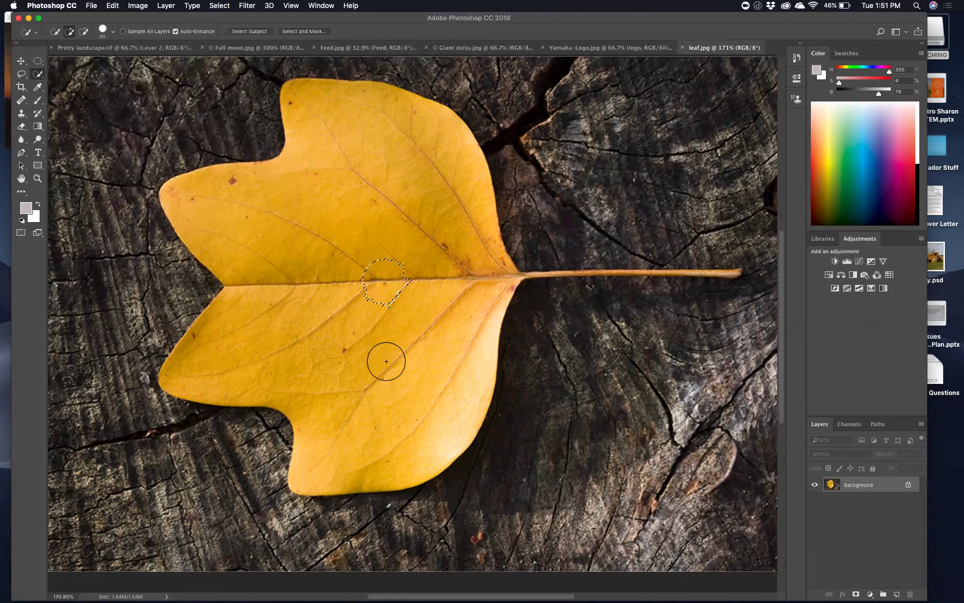
pyautogui.hotkey('ctrl', 'd')
pyautogui.moveTo(329, 271)
pyautogui.mouseDown()
pyautogui.moveTo(273, 231)
pyautogui.moveTo(411, 224)
pyautogui.moveTo(392, 332)
pyautogui.moveTo(321, 350)
pyautogui.moveTo(370, 405)
pyautogui.mouseUp()
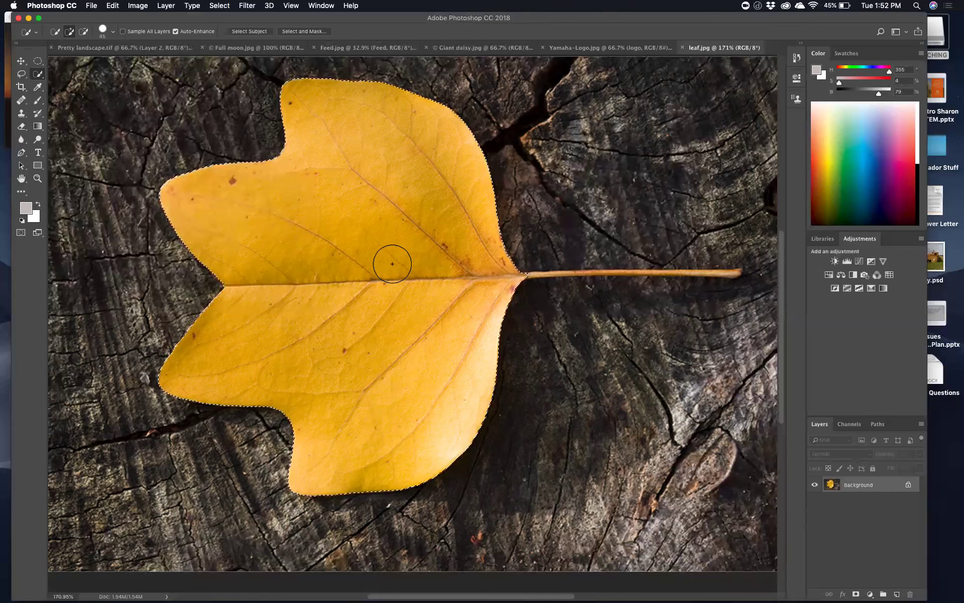
# Step: Add the thin leaf stem to the selection with a 5 px Quick Selection brush and refine the selection's edge around the stem tip
pyautogui.scroll(2, 573, 283)
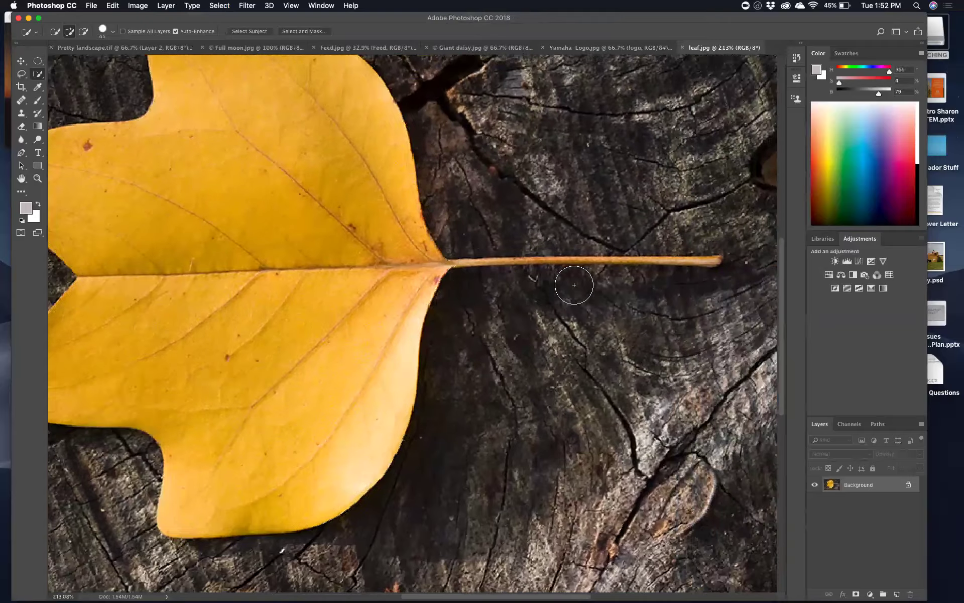
pyautogui.scroll(4, 574, 285)
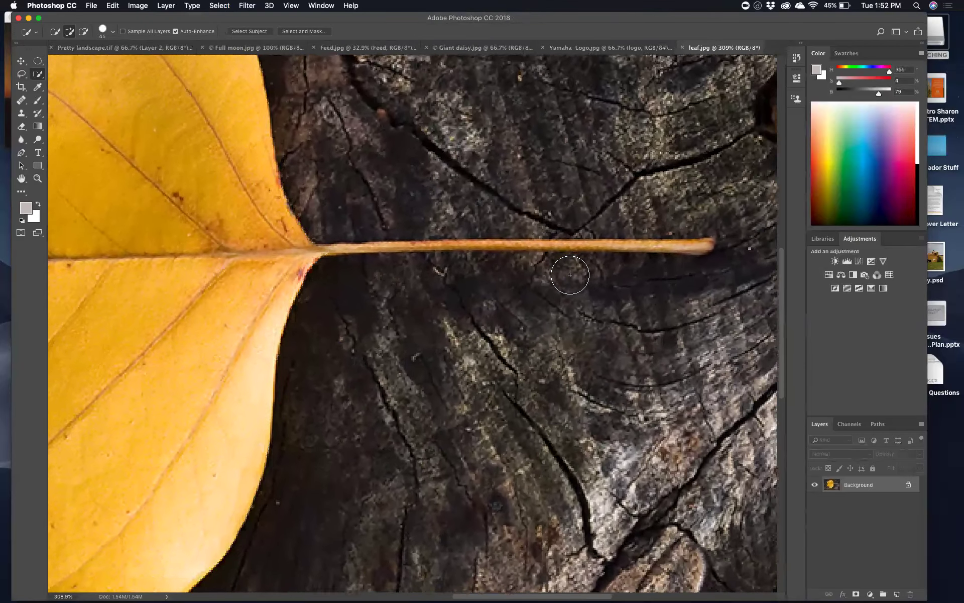
pyautogui.scroll(1, 570, 275)
pyautogui.press('[')
pyautogui.press('[')
pyautogui.press('[')
pyautogui.press('[')
pyautogui.press('[')
pyautogui.press('[')
pyautogui.press('[')
pyautogui.press('[')
pyautogui.press('[')
pyautogui.press('[')
pyautogui.press('[')
pyautogui.press('[')
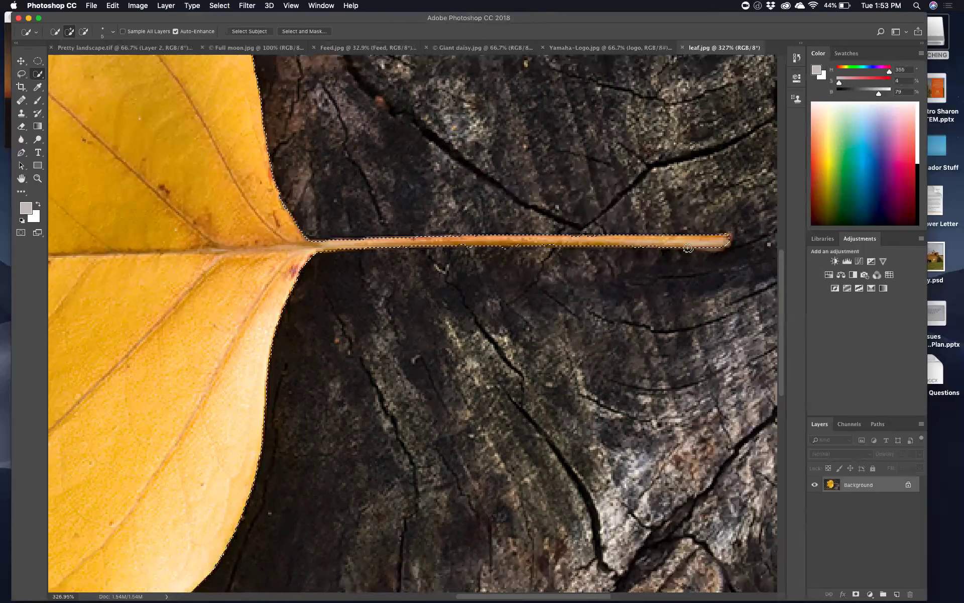
pyautogui.press('alt')
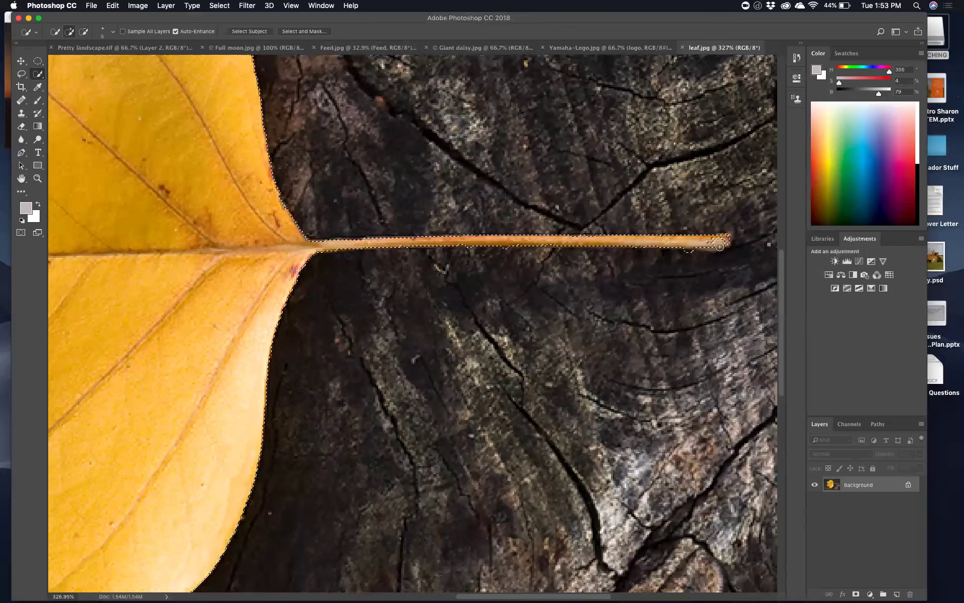
pyautogui.press('alt')
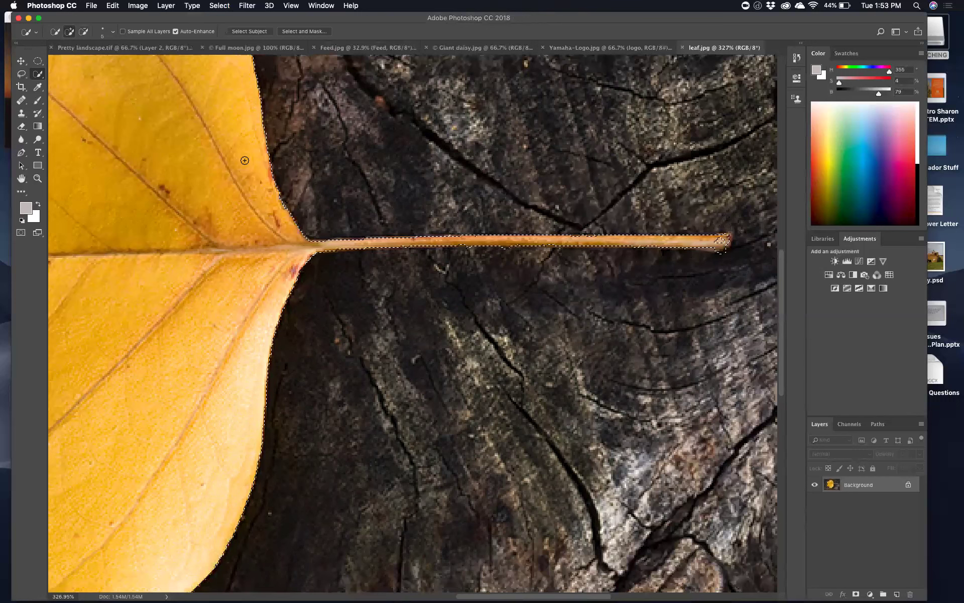
# Step: Enlarge the Quick Selection brush to 35 px and shrink it back to a small tip for the leaf stem
pyautogui.press(']')
pyautogui.press(']')
pyautogui.press(']')
pyautogui.press(']')
pyautogui.press(']')
pyautogui.press(']')
pyautogui.press(']')
pyautogui.press(']')
pyautogui.press(']')
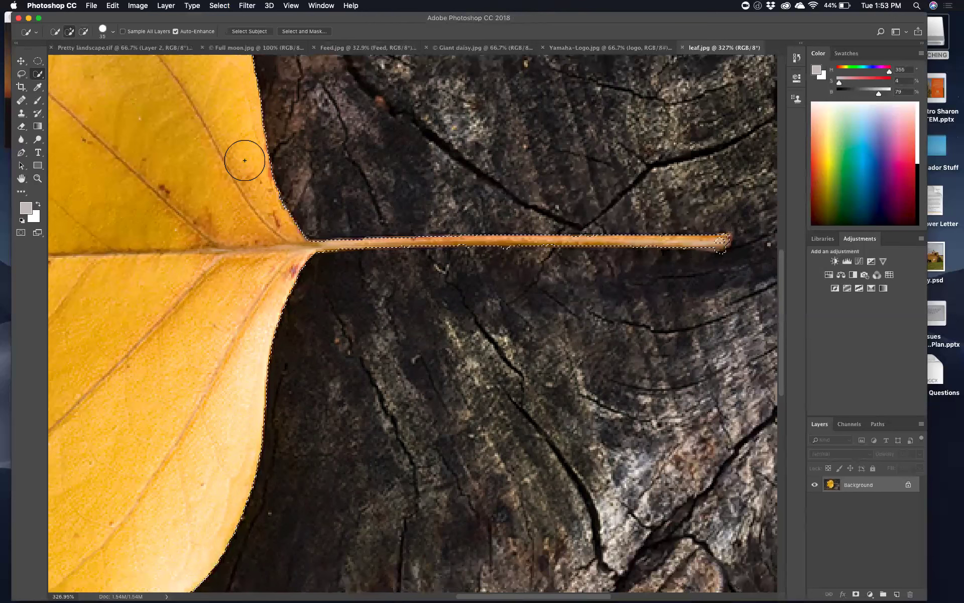
pyautogui.press('alt')
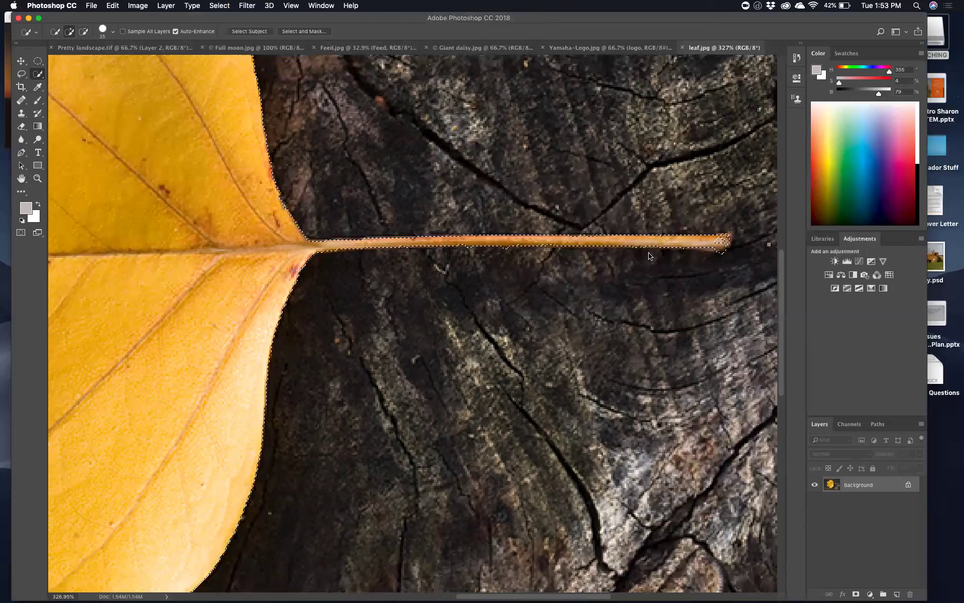
pyautogui.press('[')
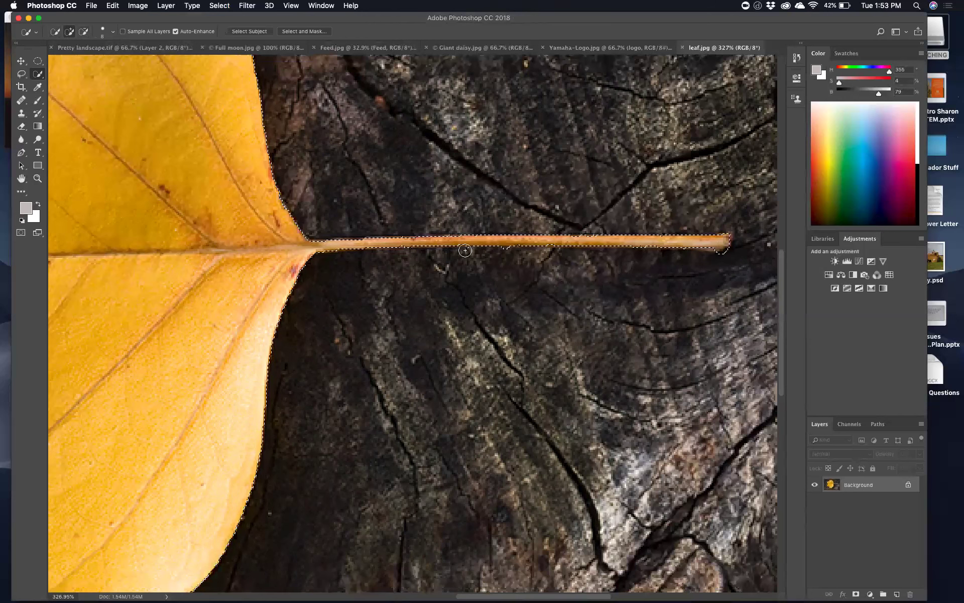
# Step: Clear the leaf selection and bring it back with Reselect
pyautogui.press('super+d')
pyautogui.scroll(-5, 460, 249)
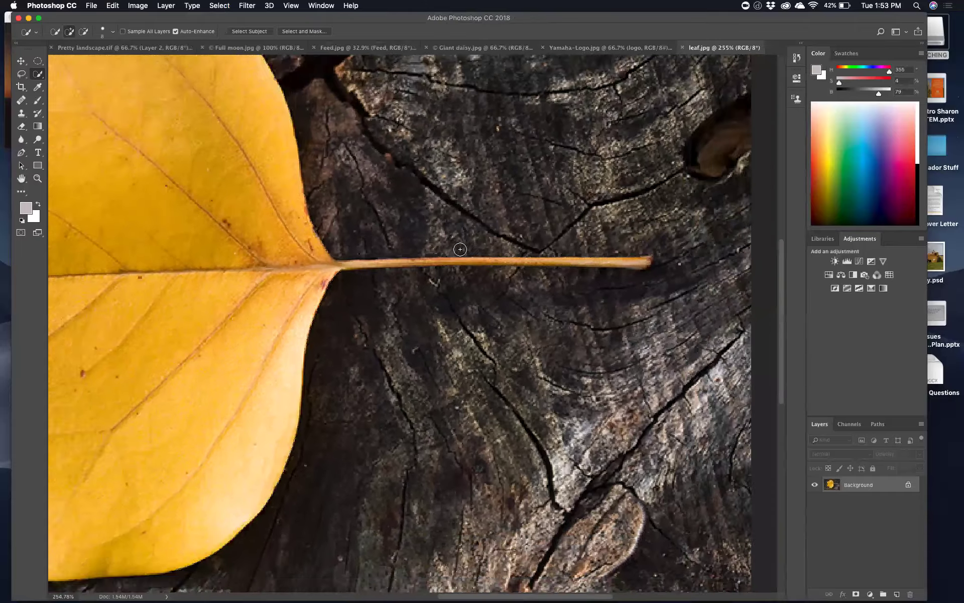
pyautogui.press('super+shift+d')
pyautogui.scroll(2, 460, 248)
pyautogui.hscroll(-3, 459, 249)
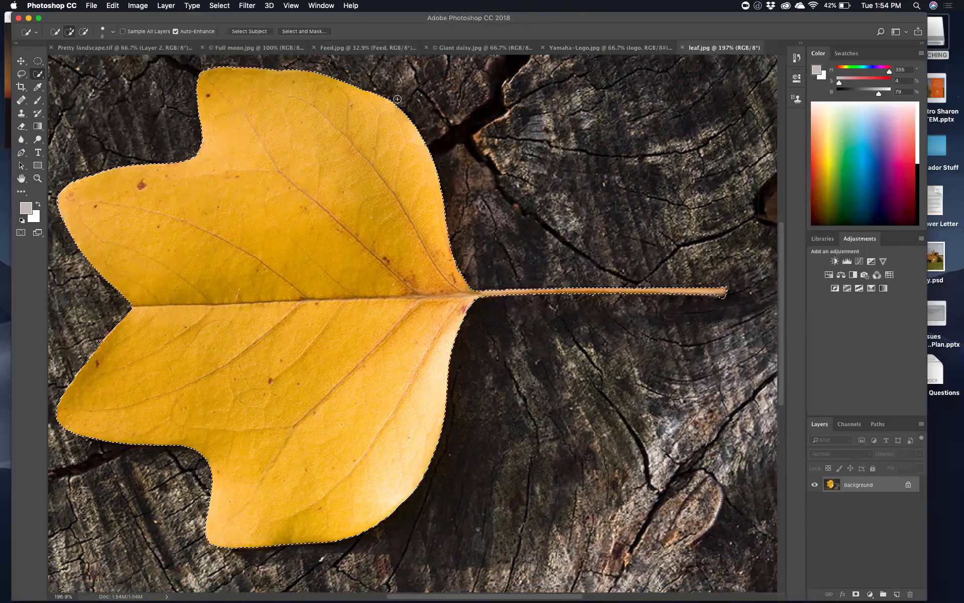
# Step: Preview the leaf selection in Select and Mask, examine the available view modes, and leave without applying
pyautogui.click(298, 31)
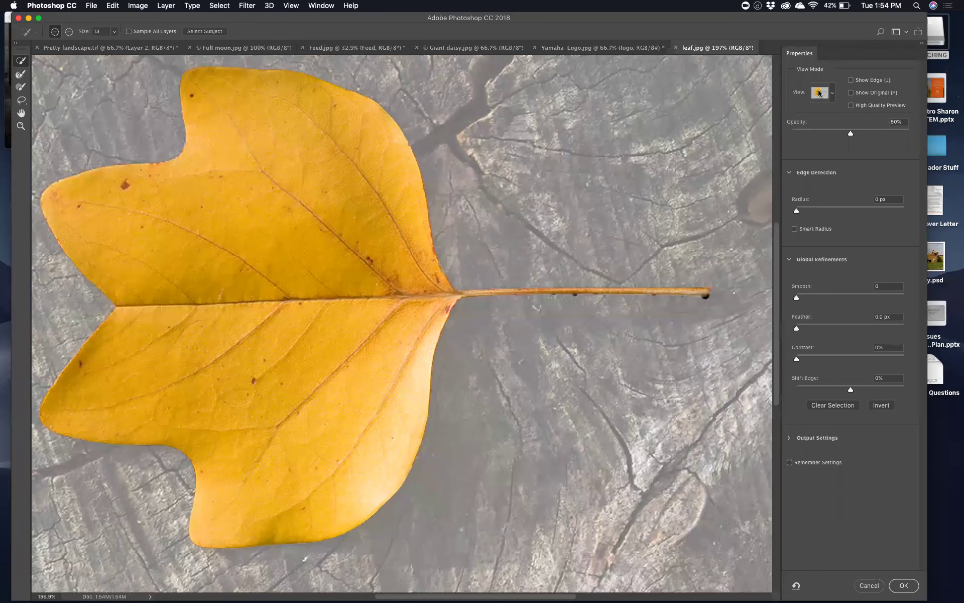
pyautogui.click(833, 94)
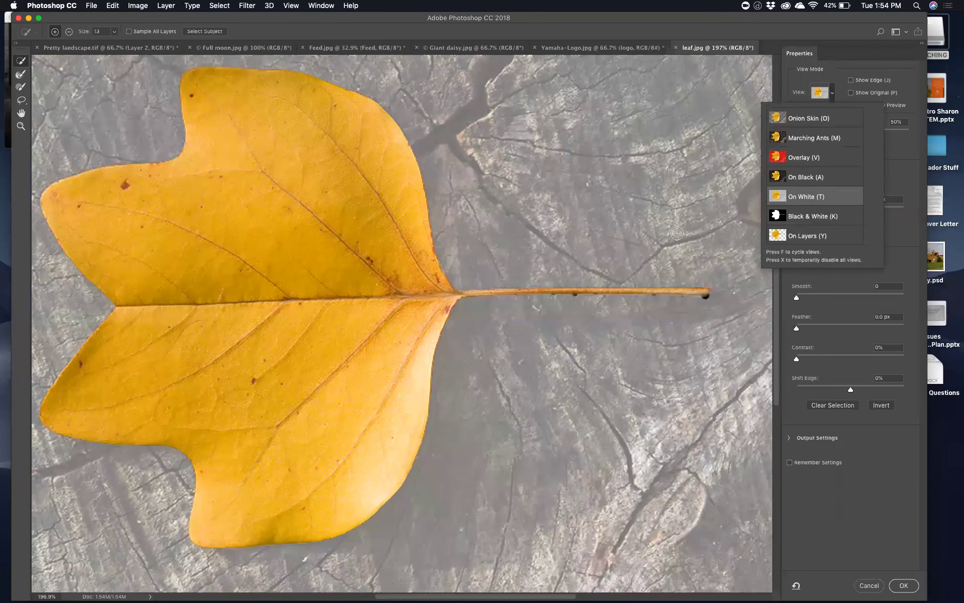
pyautogui.click(903, 177)
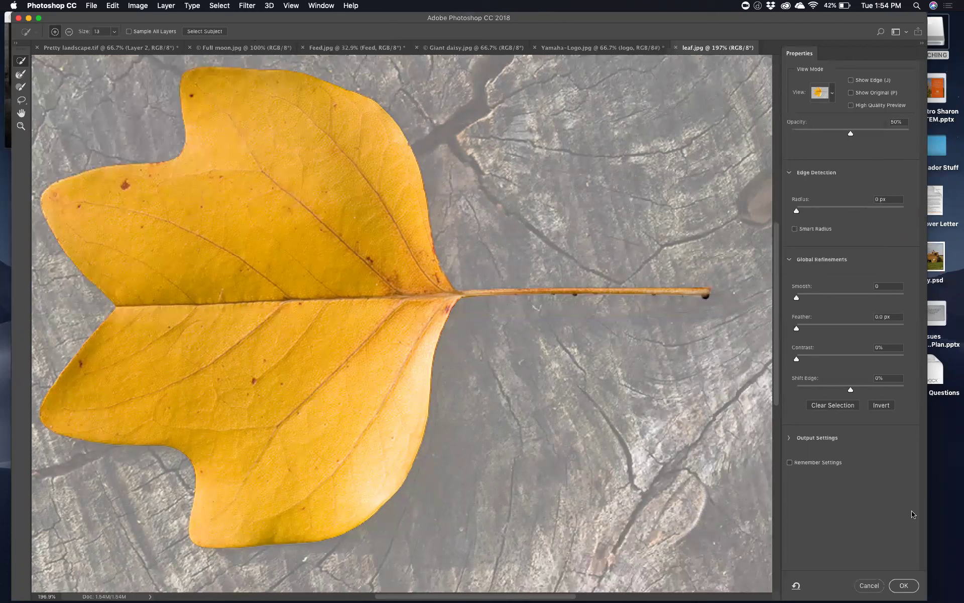
pyautogui.click(876, 584)
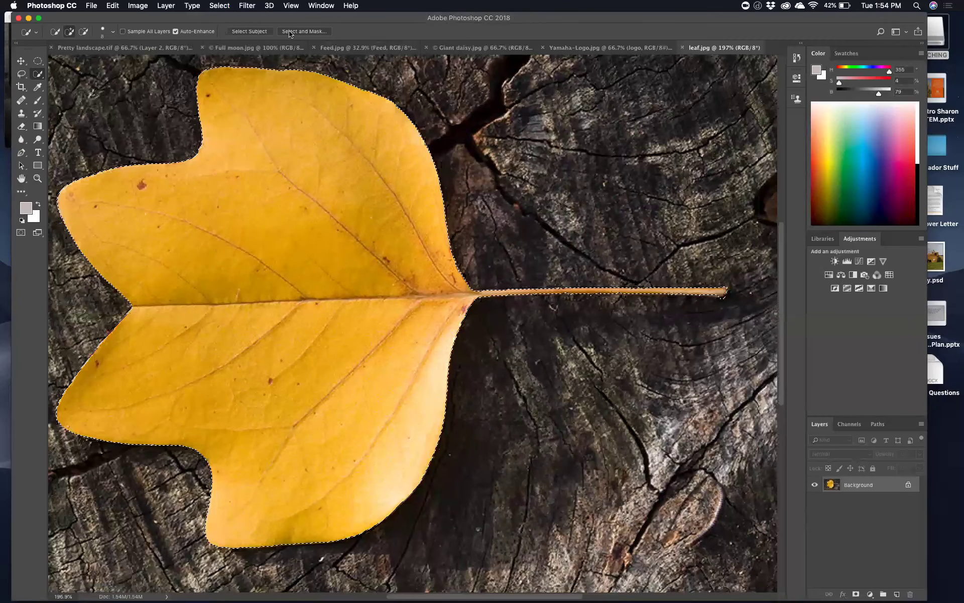
# Step: Reopen Select and Mask and set the edge detection radius to 11 px, checking the leaf in the On Black and On White views
pyautogui.click(290, 32)
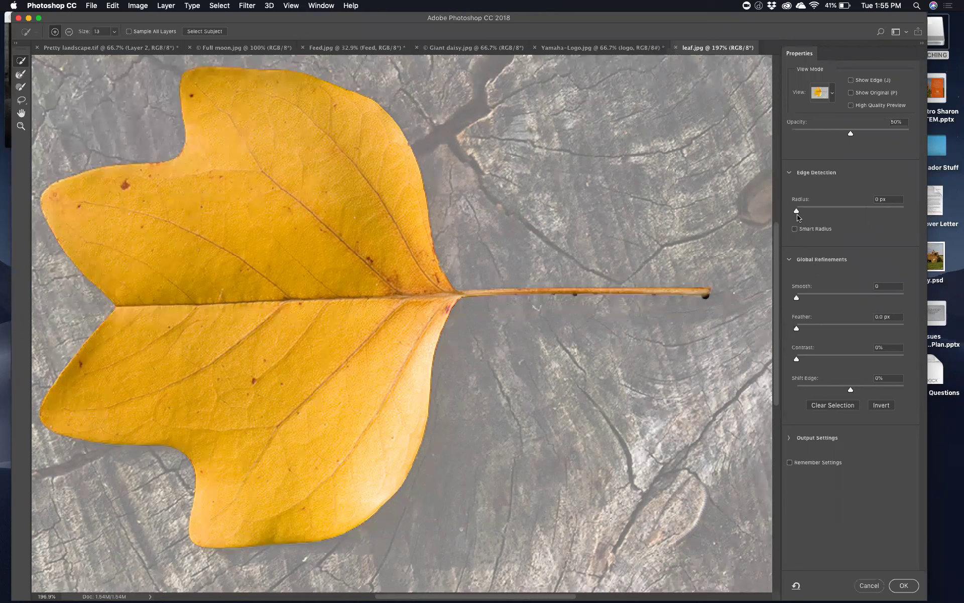
pyautogui.moveTo(797, 212); pyautogui.dragTo(913, 205)
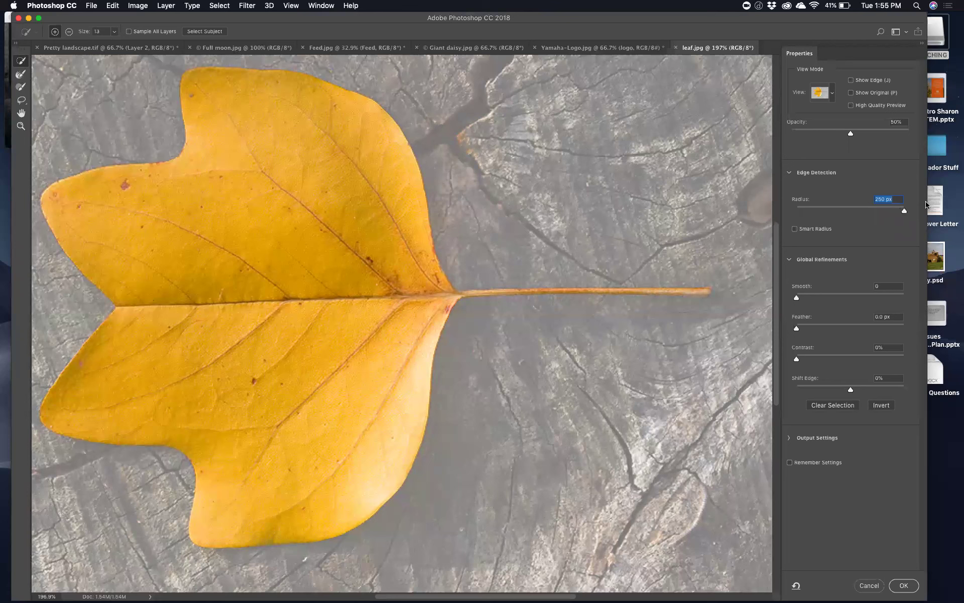
pyautogui.click(833, 93)
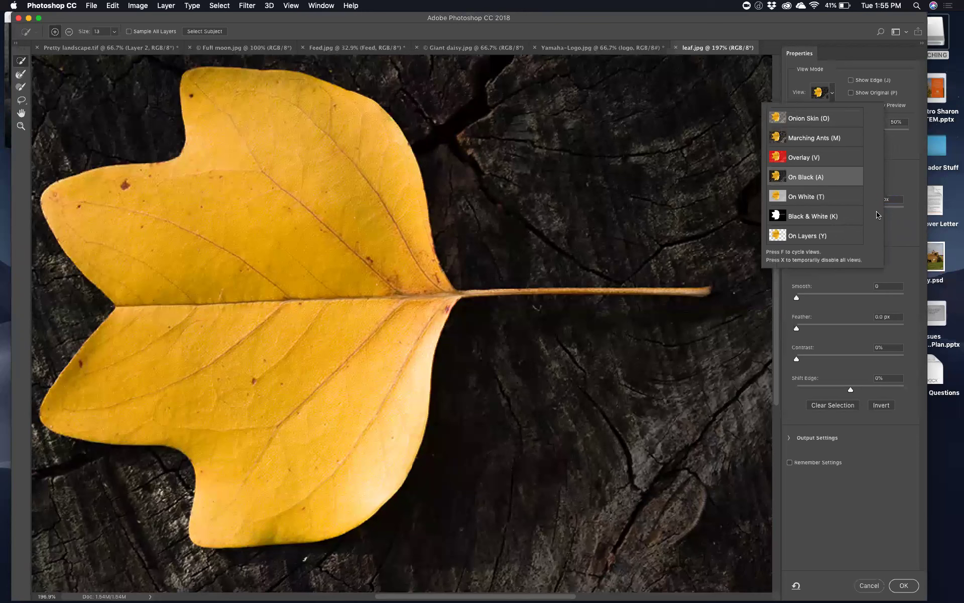
pyautogui.click(878, 215)
pyautogui.moveTo(848, 212)
pyautogui.mouseDown()
pyautogui.moveTo(897, 211)
pyautogui.moveTo(836, 208)
pyautogui.moveTo(905, 209)
pyautogui.moveTo(776, 206)
pyautogui.moveTo(854, 209)
pyautogui.moveTo(841, 208)
pyautogui.mouseUp()
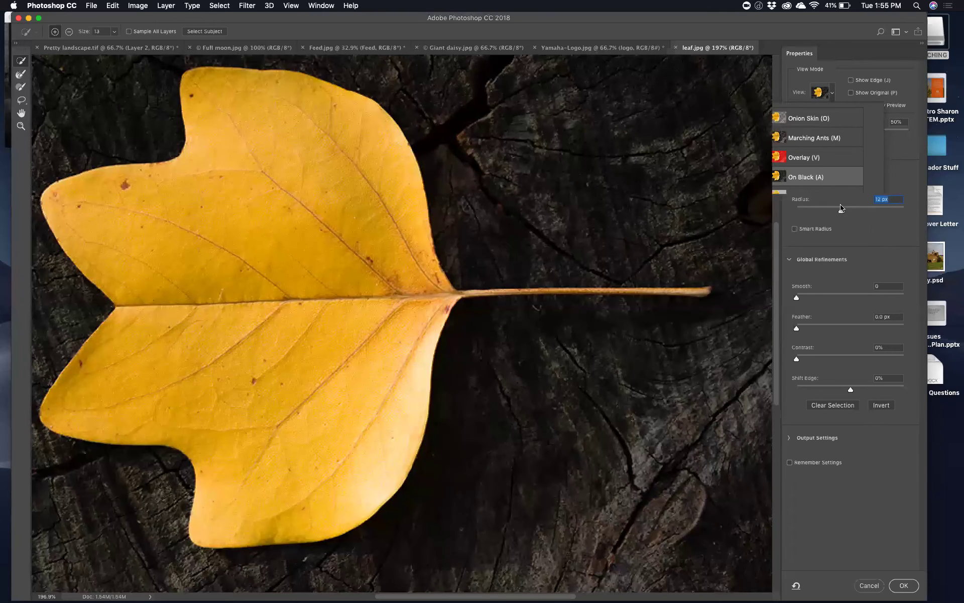
pyautogui.click(830, 94)
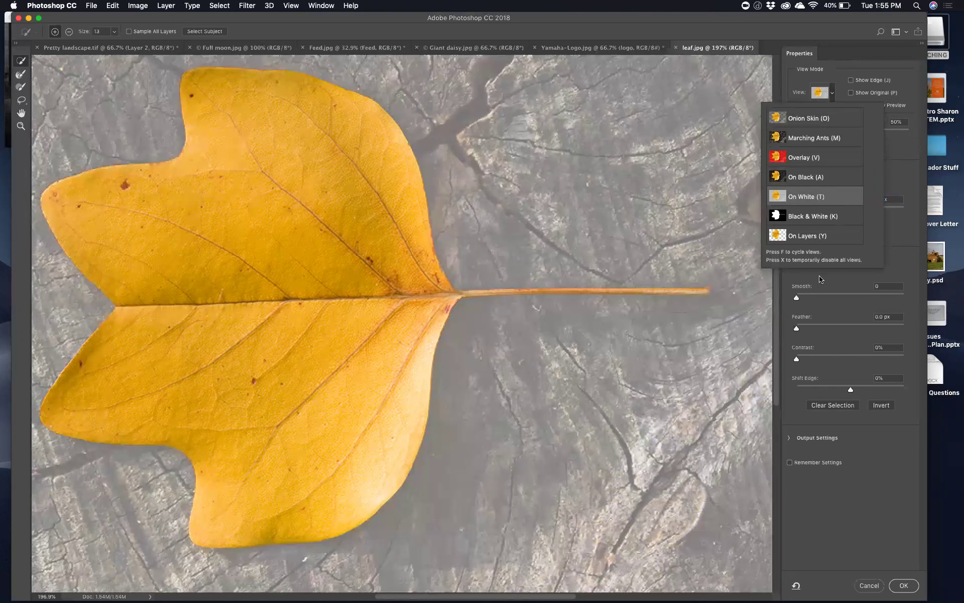
pyautogui.click(816, 196)
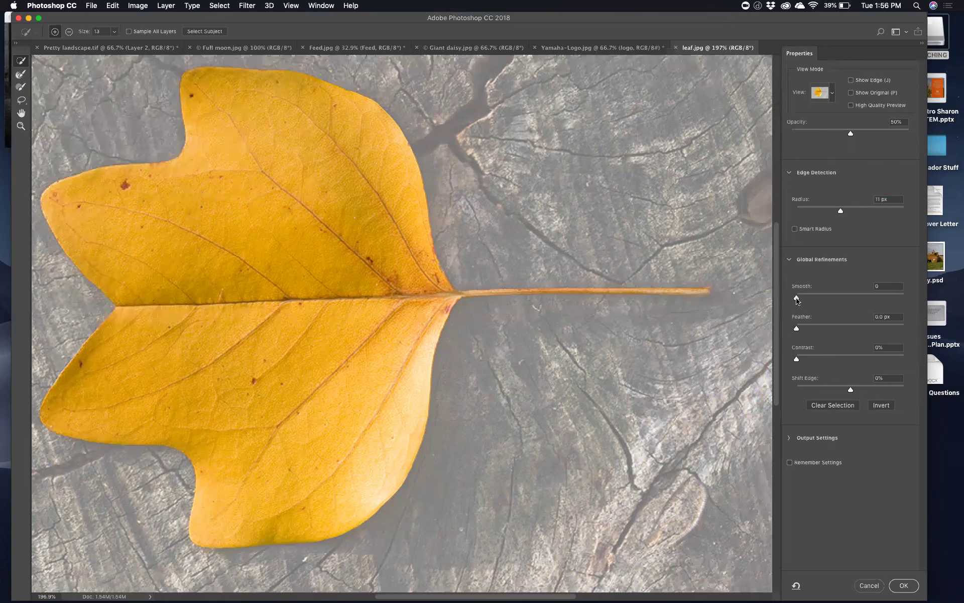
# Step: Set Smooth to 33, Contrast to 41% and Shift Edge to +24%, and apply the refined leaf selection
pyautogui.moveTo(797, 300)
pyautogui.mouseDown()
pyautogui.moveTo(856, 296)
pyautogui.moveTo(784, 287)
pyautogui.mouseUp()
pyautogui.moveTo(797, 298); pyautogui.dragTo(832, 279)
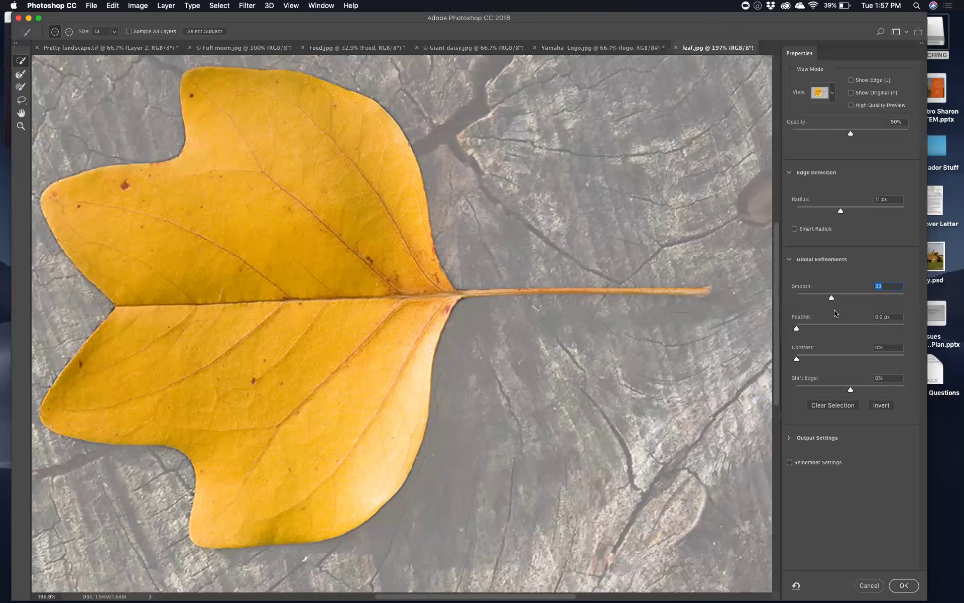
pyautogui.moveTo(797, 330)
pyautogui.mouseDown()
pyautogui.moveTo(821, 328)
pyautogui.moveTo(792, 324)
pyautogui.mouseUp()
pyautogui.moveTo(797, 359); pyautogui.dragTo(840, 340)
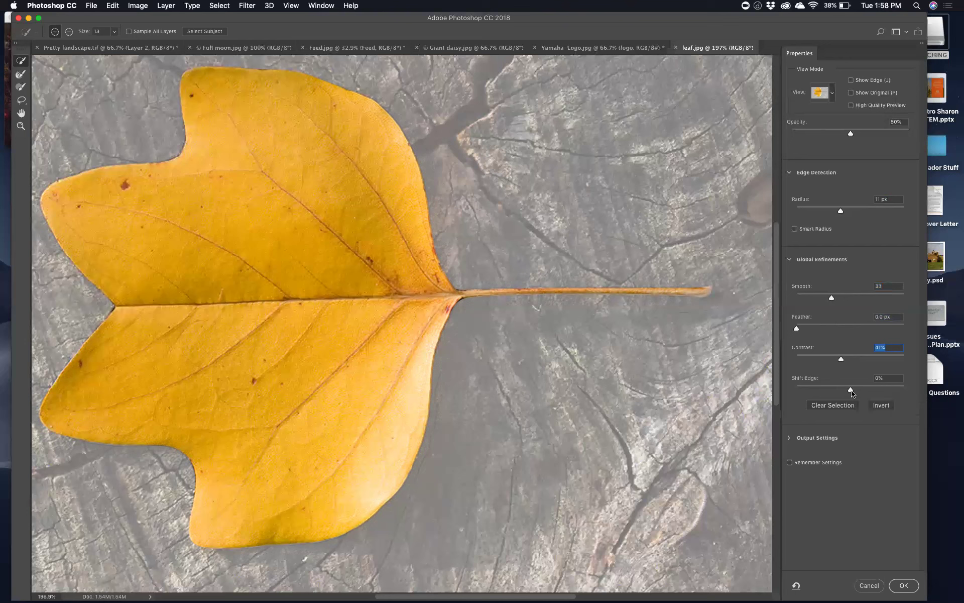
pyautogui.moveTo(851, 392)
pyautogui.mouseDown()
pyautogui.moveTo(828, 391)
pyautogui.moveTo(865, 389)
pyautogui.moveTo(802, 386)
pyautogui.moveTo(863, 386)
pyautogui.mouseUp()
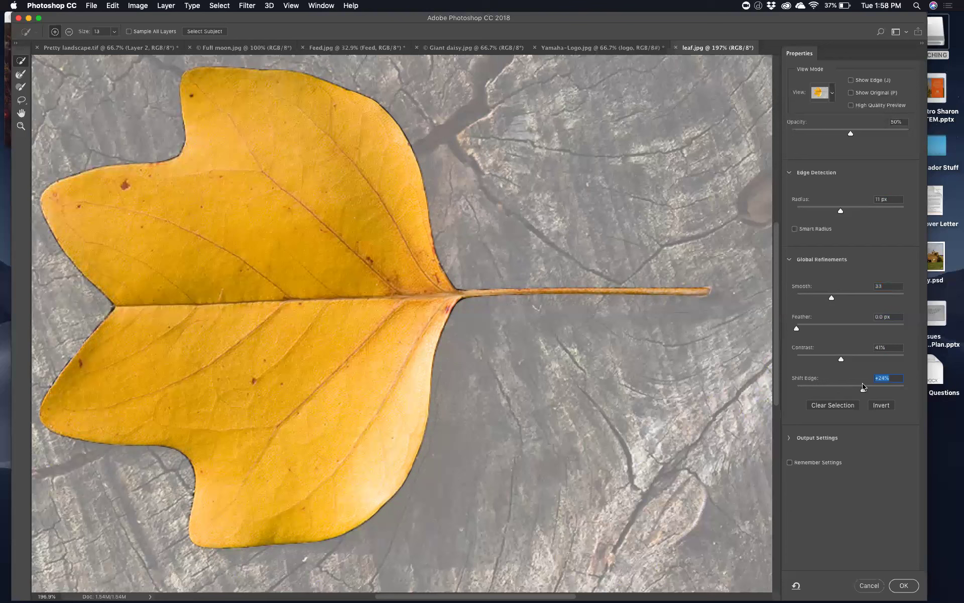
pyautogui.click(904, 585)
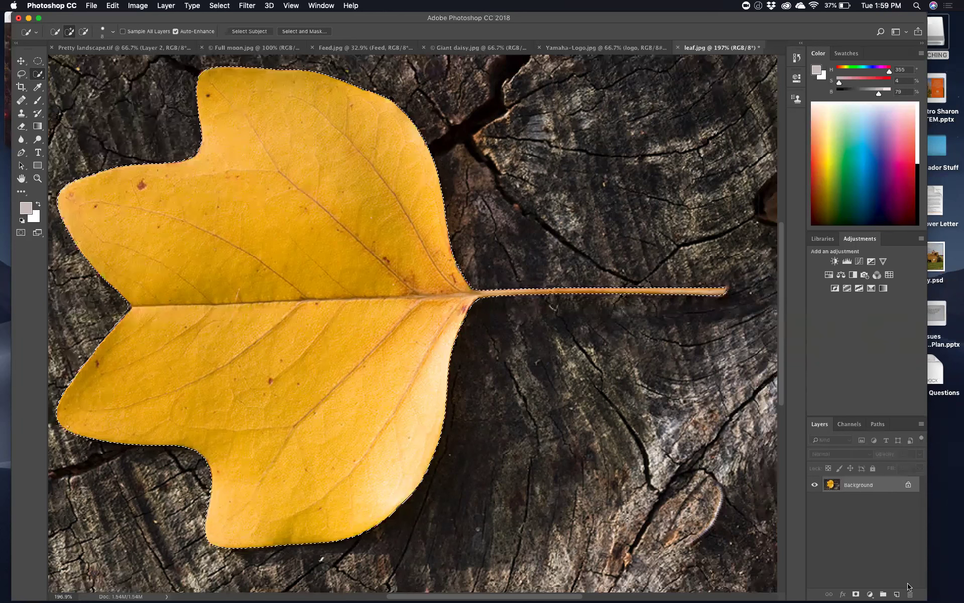
# Step: Switch to the Lecture Files folder in Finder and open Hay.jpg with Adobe Photoshop CC 2018
pyautogui.hotkey('ctrl', 'Up')
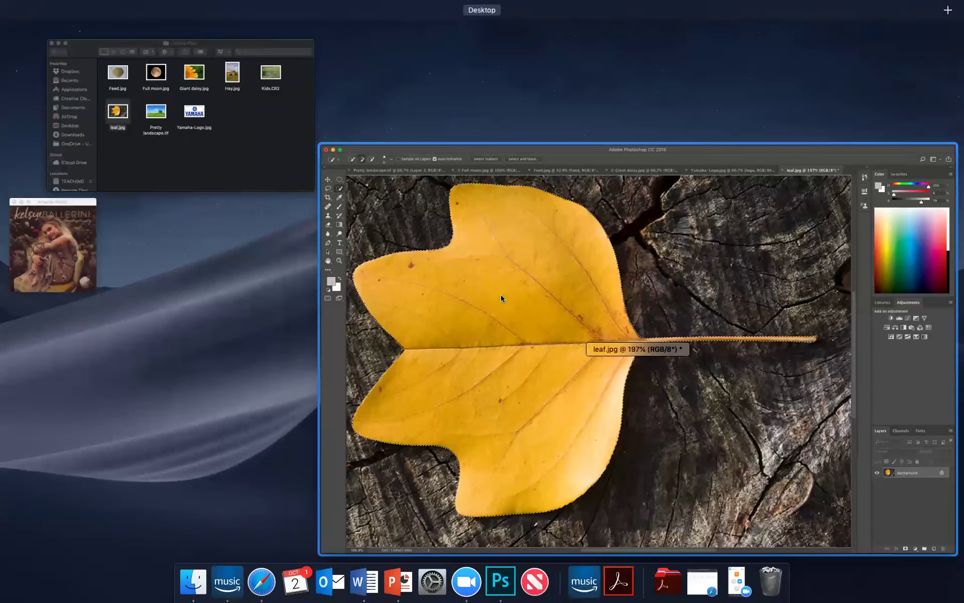
pyautogui.click(259, 166)
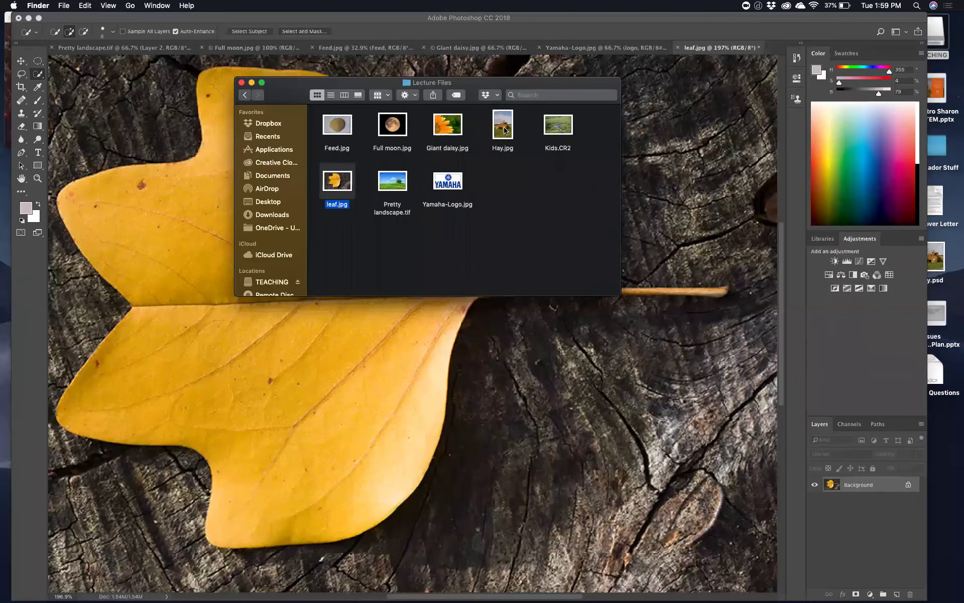
pyautogui.click(505, 125)
pyautogui.rightClick(505, 126)
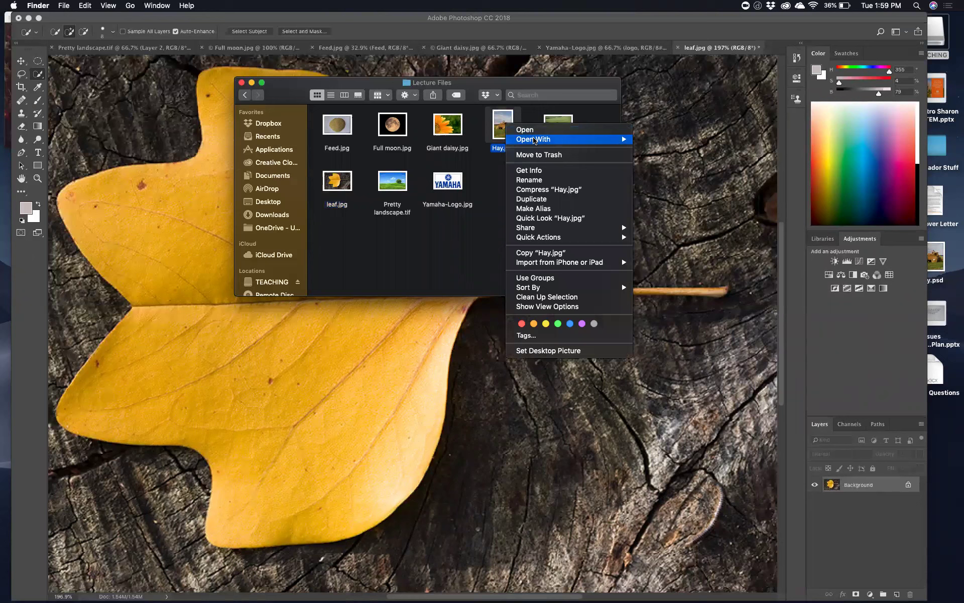
pyautogui.moveTo(552, 139)
pyautogui.click(668, 167)
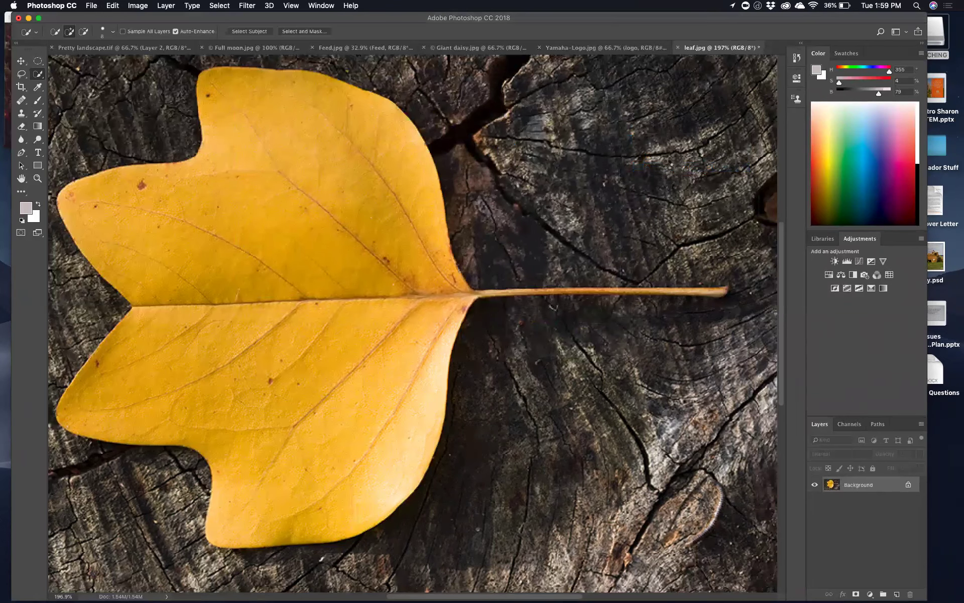
# Step: Outline the thin mast in the sky above the distant trees with the Lasso tool
pyautogui.scroll(5, 555, 280)
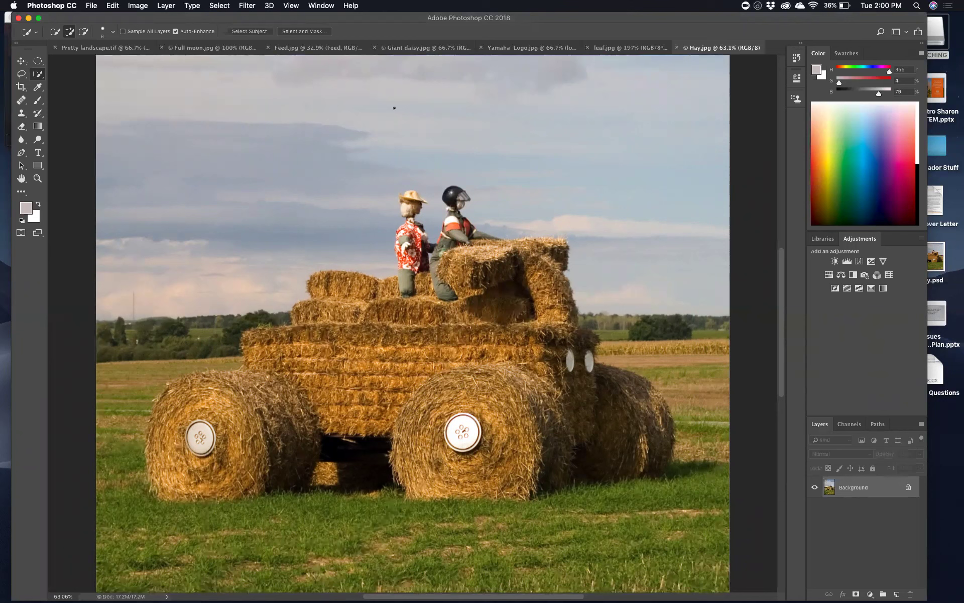
pyautogui.click(22, 74)
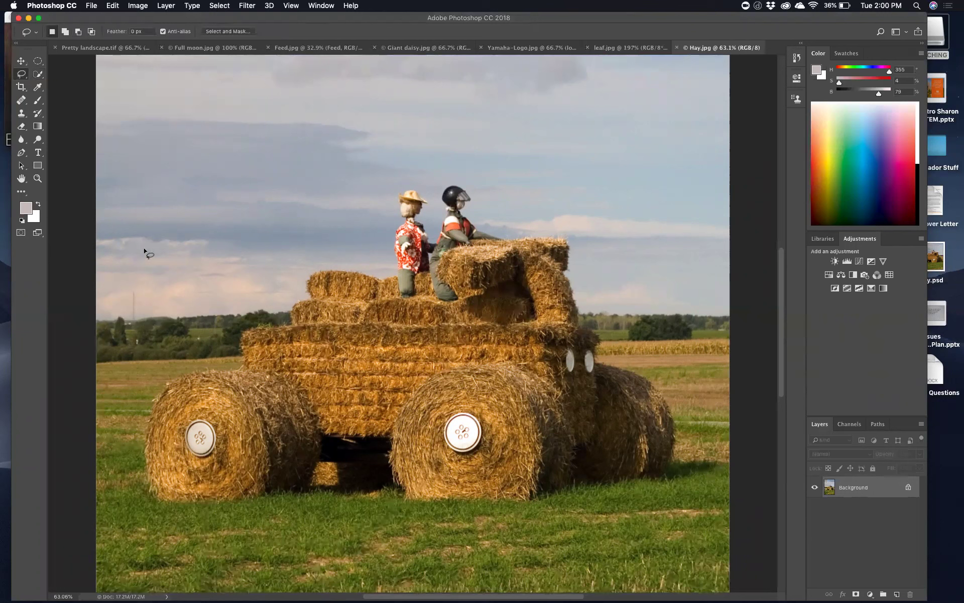
pyautogui.scroll(3, 132, 235)
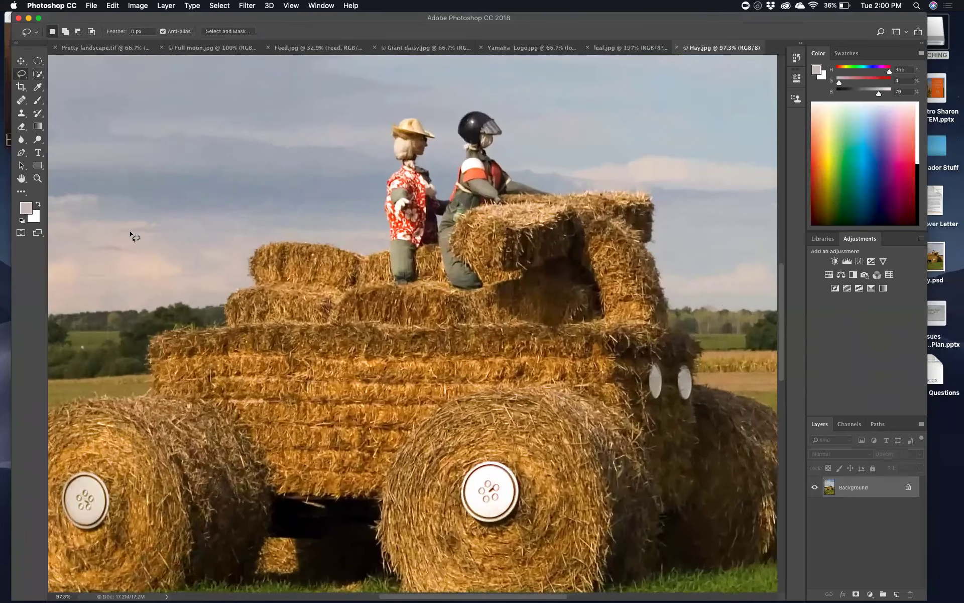
pyautogui.hscroll(-6, 131, 235)
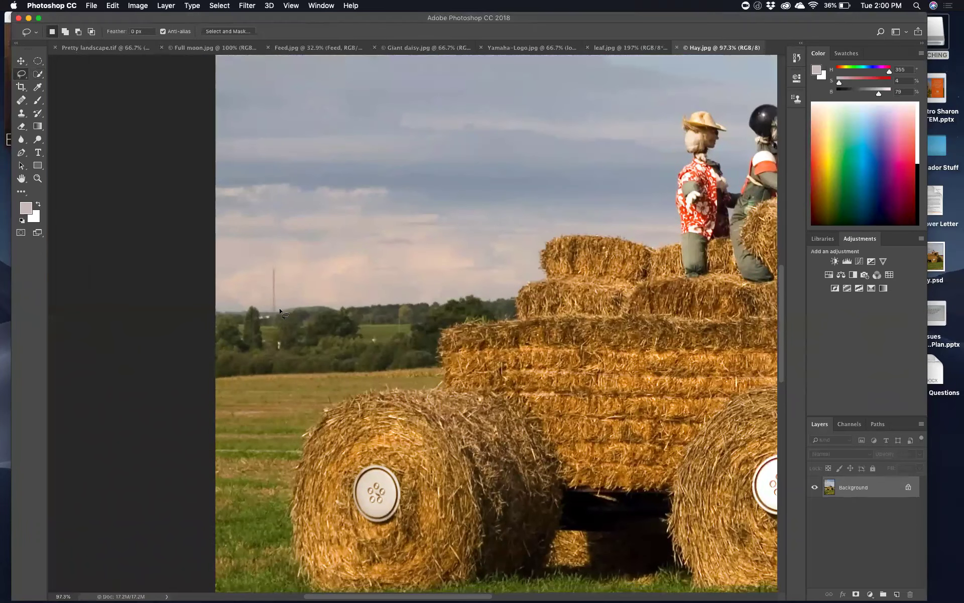
pyautogui.moveTo(280, 310)
pyautogui.mouseDown()
pyautogui.moveTo(258, 295)
pyautogui.moveTo(264, 265)
pyautogui.moveTo(285, 273)
pyautogui.moveTo(290, 301)
pyautogui.moveTo(280, 310)
pyautogui.mouseUp()
# Step: Try a Content-Aware fill on the mast selection and deselect it, and undo both the deselection and the fill
pyautogui.hotkey('shift', 'BackSpace')
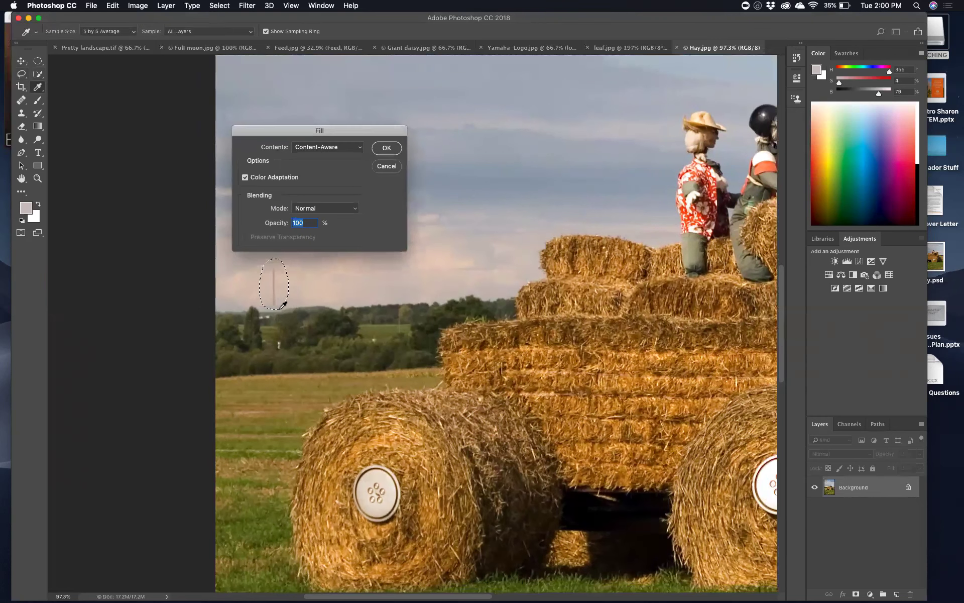
pyautogui.click(385, 148)
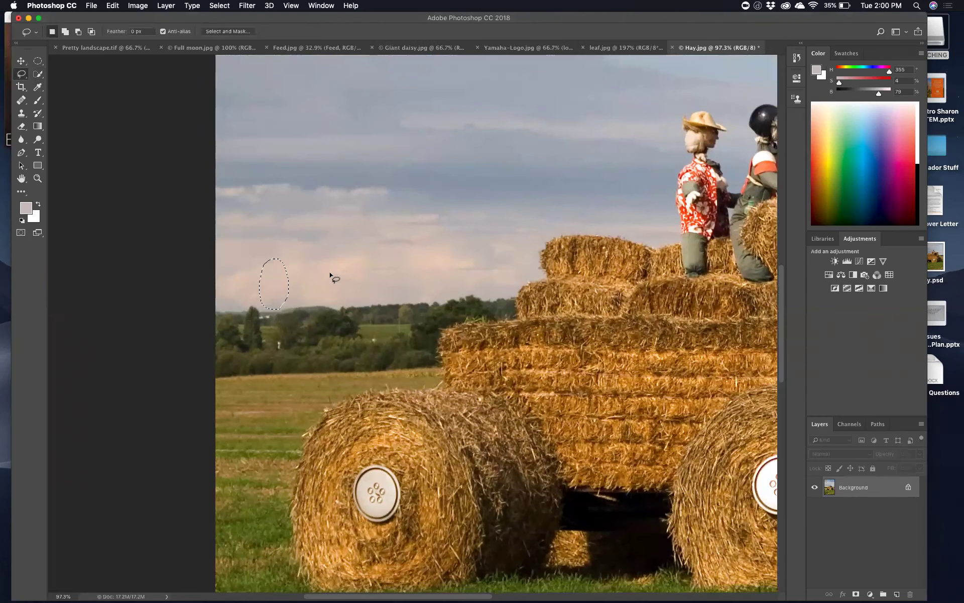
pyautogui.press('super+d')
pyautogui.press('super+z')
pyautogui.click(110, 7)
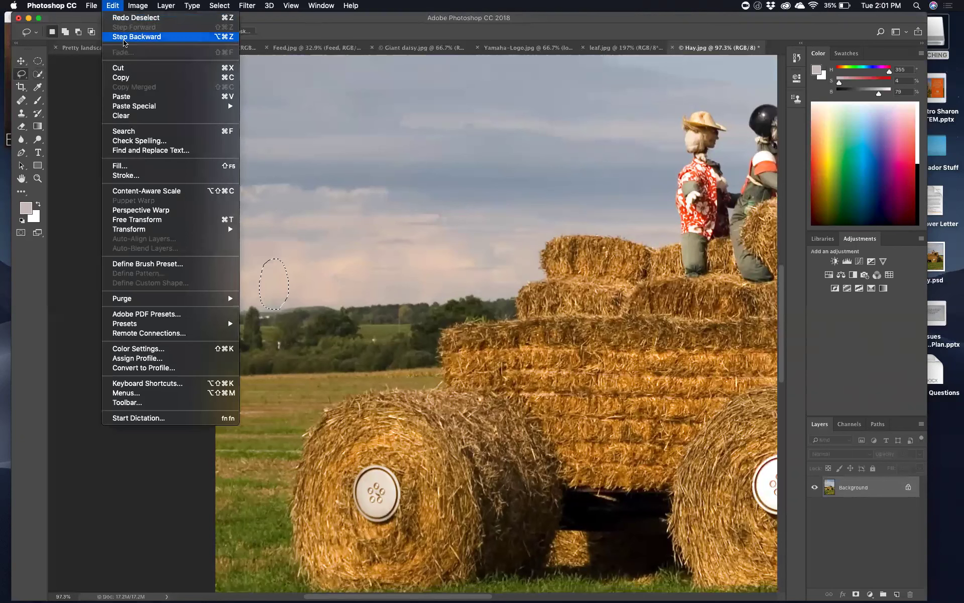
pyautogui.click(123, 39)
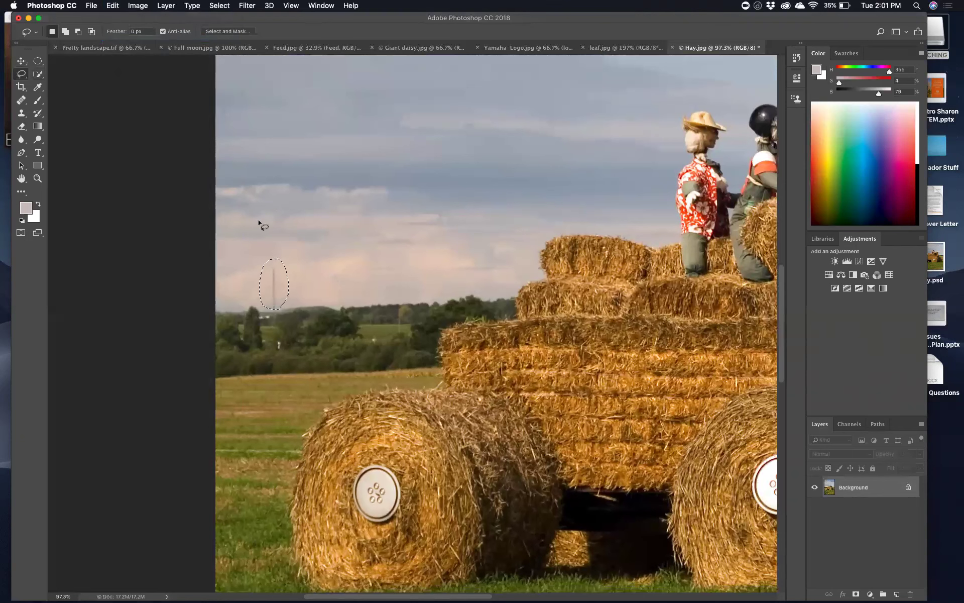
# Step: Remove the mast with a Content-Aware fill in Normal mode at 100% opacity and clear the selection
pyautogui.hotkey('shift', 'BackSpace')
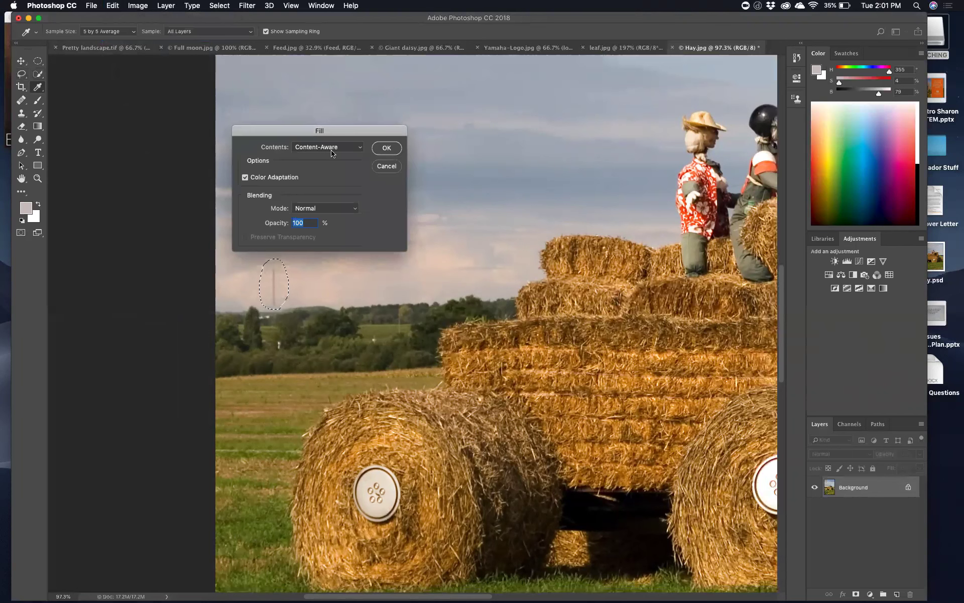
pyautogui.click(385, 148)
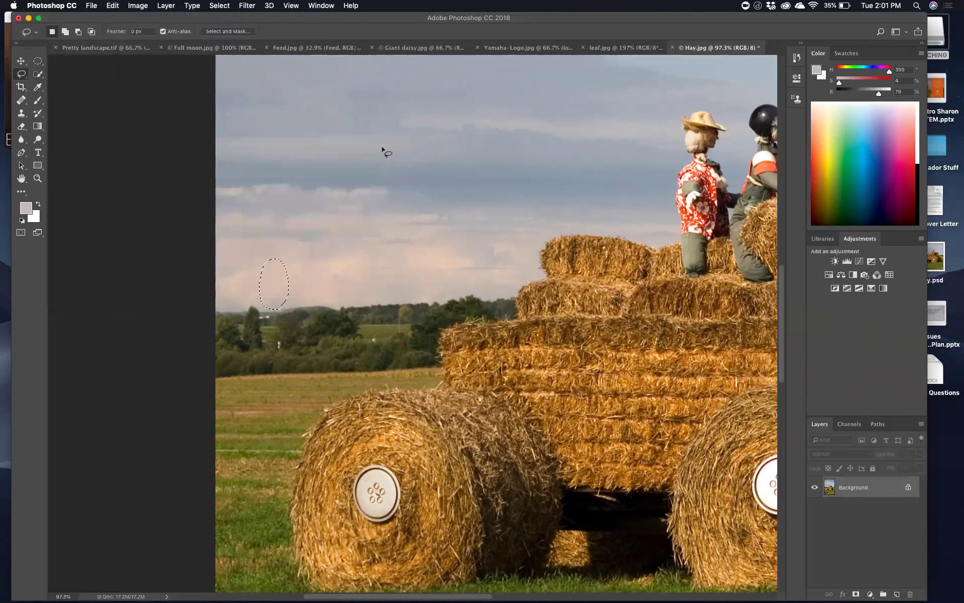
pyautogui.press('super+d')
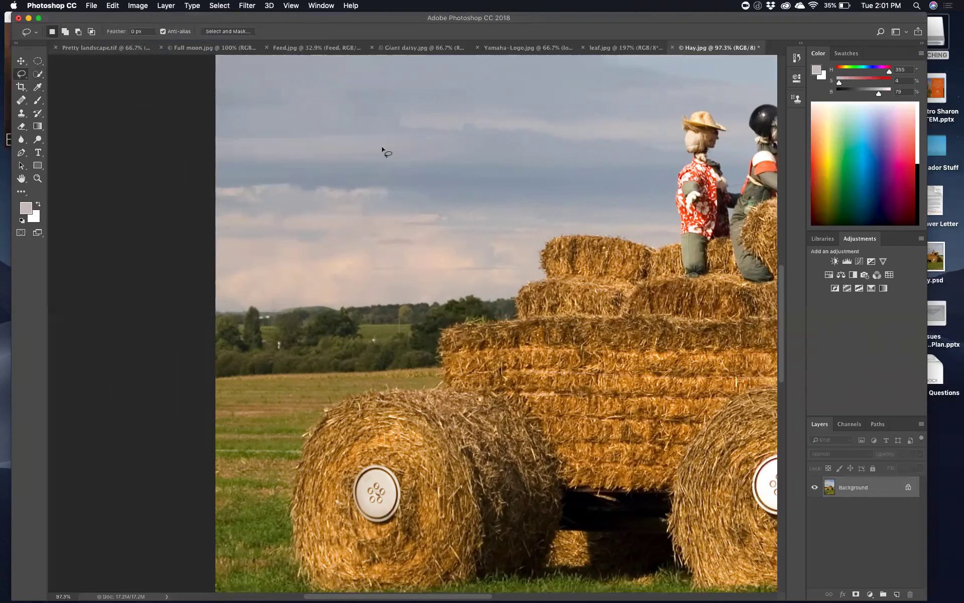